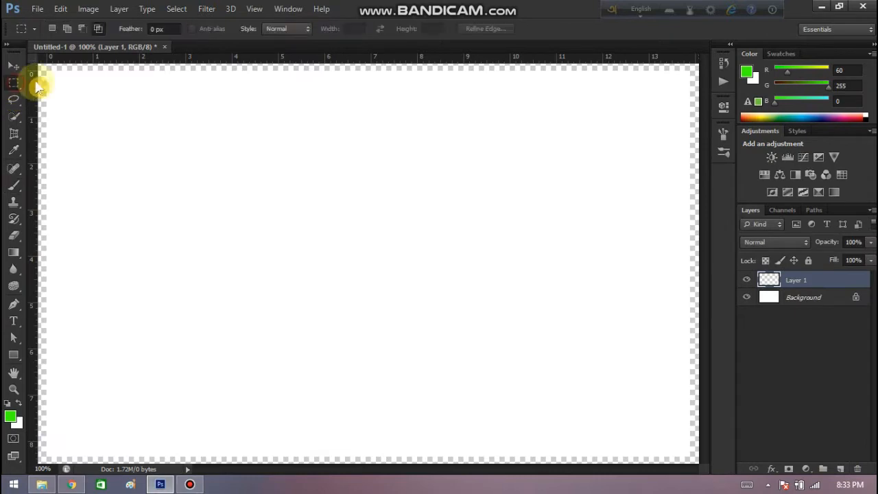
Fill a full-width band across the top quarter of the canvas with a linear turquoise-to-transparent gradient, then clear the selection.
{"action": "left_click_drag", "start_coordinate": [41, 69], "coordinate": [696, 186]}
{"action": "left_click", "coordinate": [14, 252]}
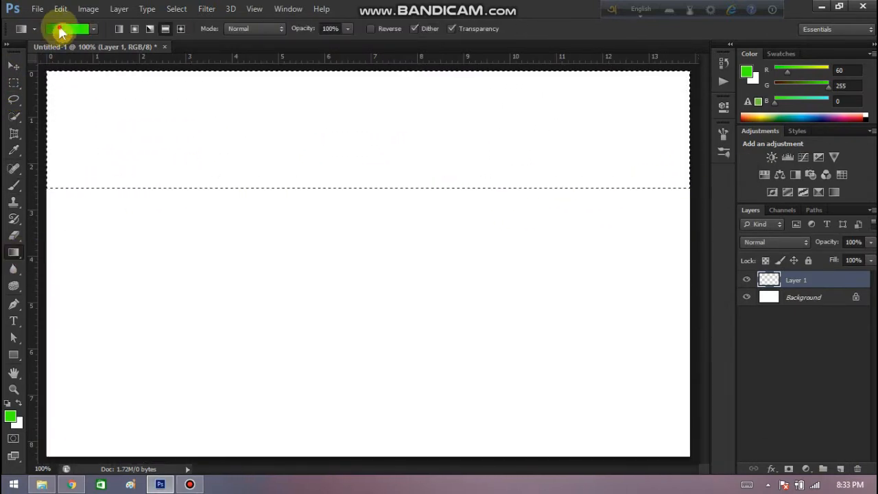
{"action": "left_click", "coordinate": [59, 28]}
{"action": "left_click", "coordinate": [642, 146]}
{"action": "left_click", "coordinate": [705, 111]}
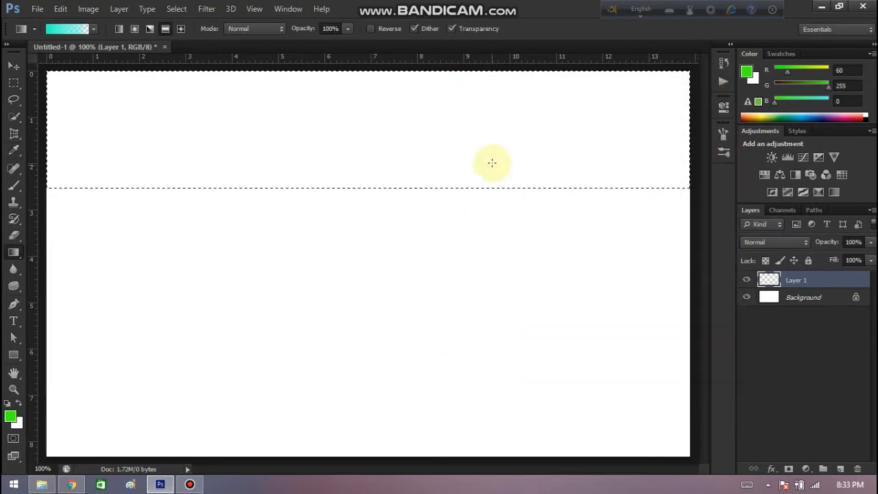
{"action": "left_click_drag", "start_coordinate": [354, 152], "coordinate": [358, 186]}
{"action": "key", "text": "ctrl+z"}
{"action": "left_click", "coordinate": [119, 28]}
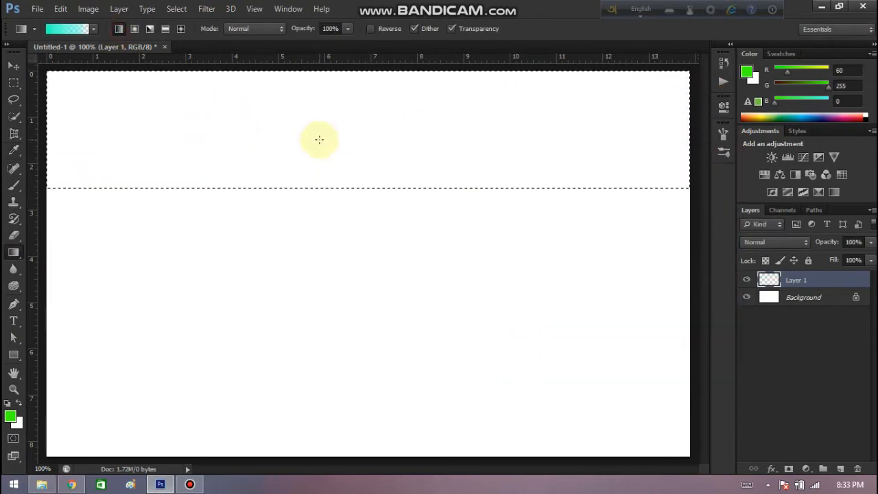
{"action": "left_click_drag", "start_coordinate": [319, 140], "coordinate": [317, 190]}
{"action": "key", "text": "ctrl+z"}
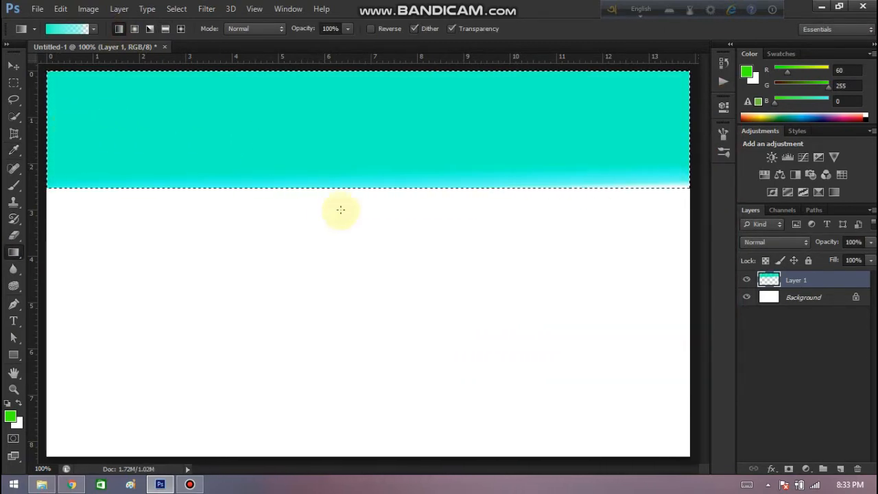
{"action": "key", "text": "ctrl+d"}
Add a new layer and set up a soft round 100 px brush with white as the foreground color.
{"action": "left_click", "coordinate": [840, 468]}
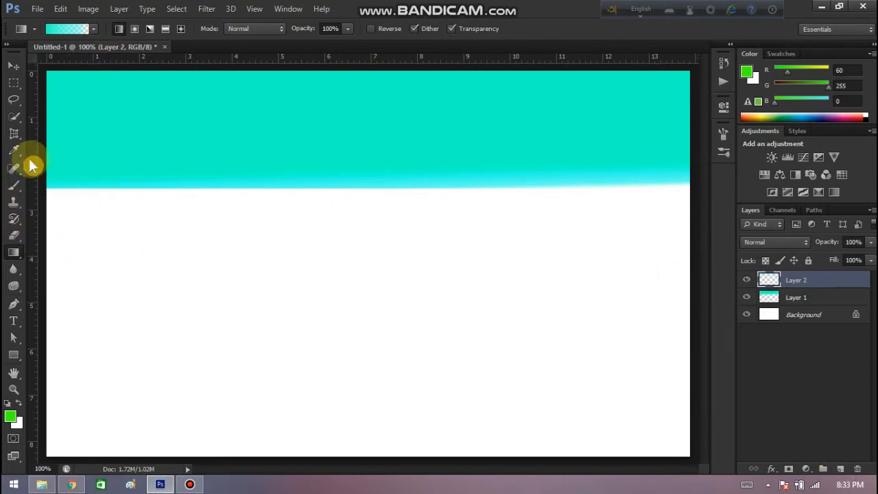
{"action": "left_click", "coordinate": [21, 185]}
{"action": "left_click", "coordinate": [64, 28]}
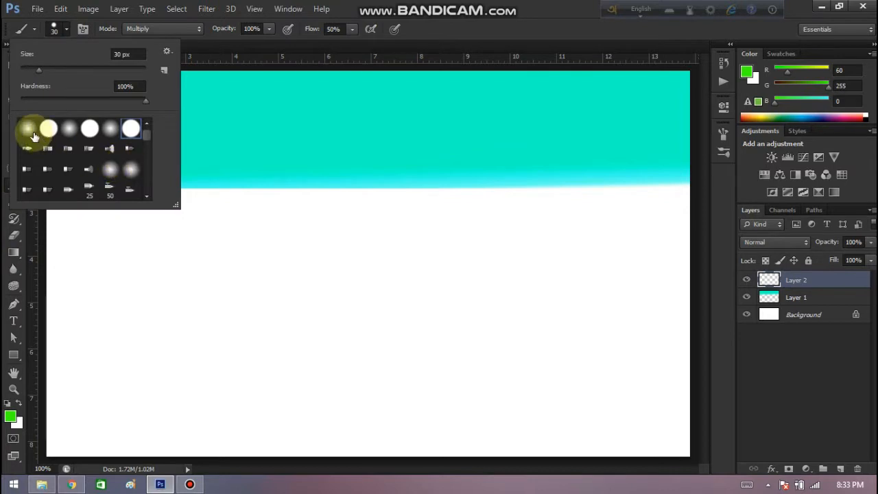
{"action": "left_click", "coordinate": [34, 135]}
{"action": "left_click", "coordinate": [62, 30]}
{"action": "left_click", "coordinate": [19, 406]}
Dab soft white cloud spots at scattered positions across the turquoise sky.
{"action": "left_click", "coordinate": [165, 120]}
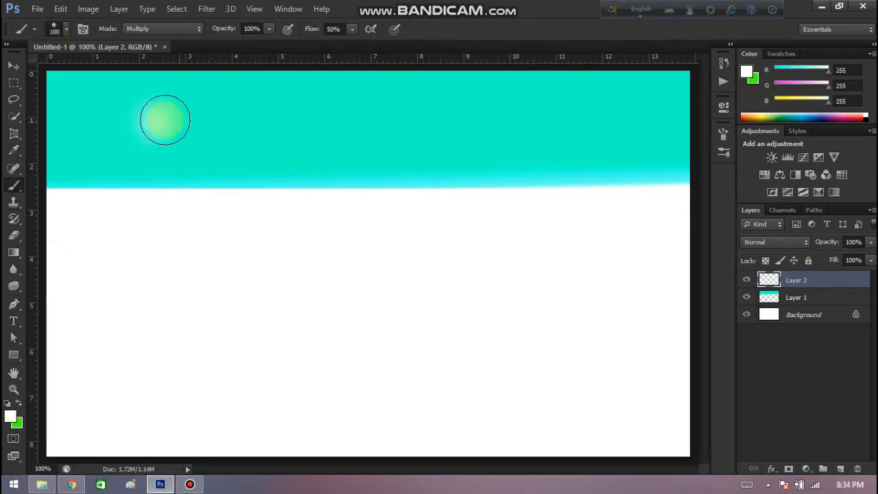
{"action": "left_click", "coordinate": [280, 133]}
{"action": "left_click", "coordinate": [302, 116]}
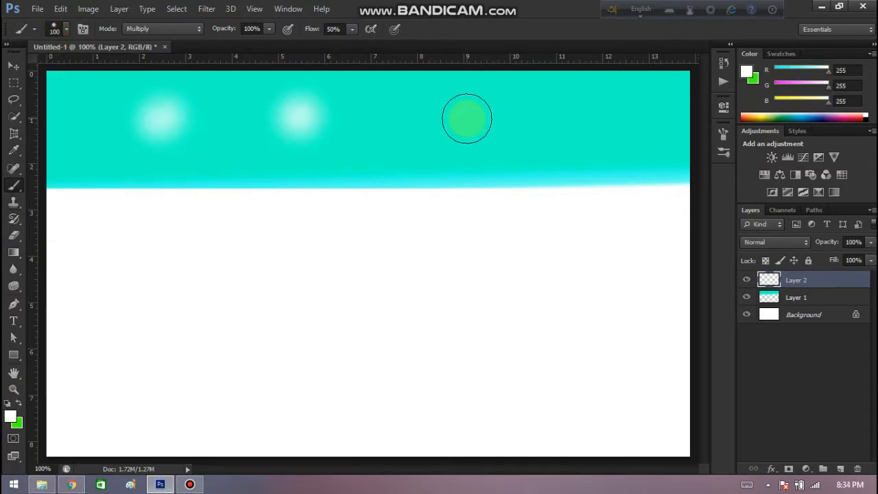
{"action": "left_click", "coordinate": [555, 108]}
{"action": "left_click", "coordinate": [514, 154]}
{"action": "left_click", "coordinate": [405, 141]}
{"action": "left_click", "coordinate": [207, 170]}
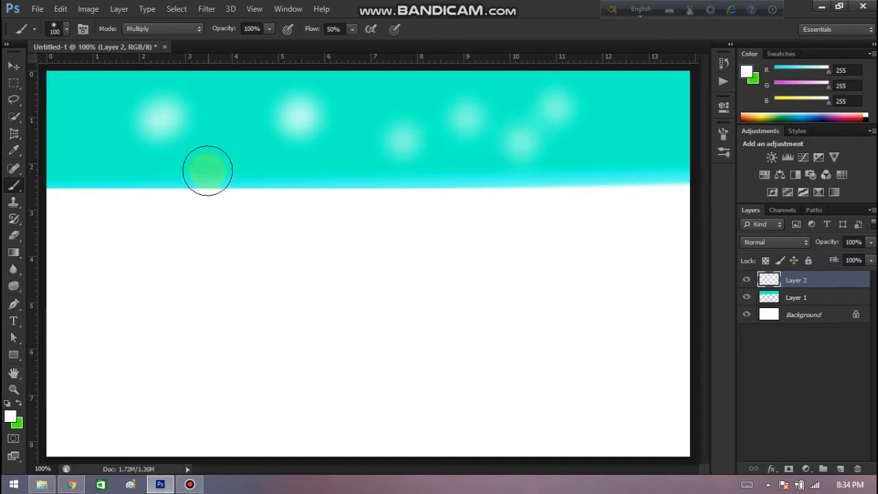
{"action": "left_click", "coordinate": [239, 111]}
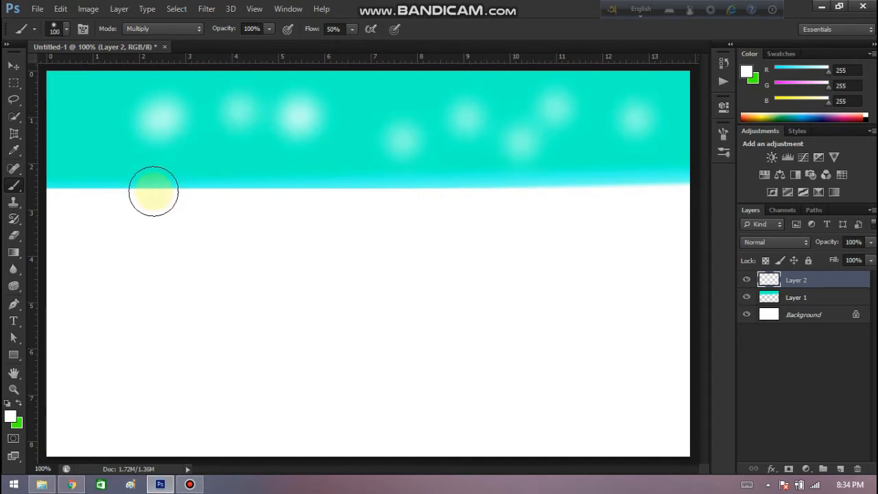
On a new layer, paint a sun inside an elliptical selection at the sky's upper right using a radial orange-to-yellow-to-transparent gradient.
{"action": "left_click", "coordinate": [840, 468]}
{"action": "left_click", "coordinate": [723, 81]}
{"action": "left_click", "coordinate": [688, 59]}
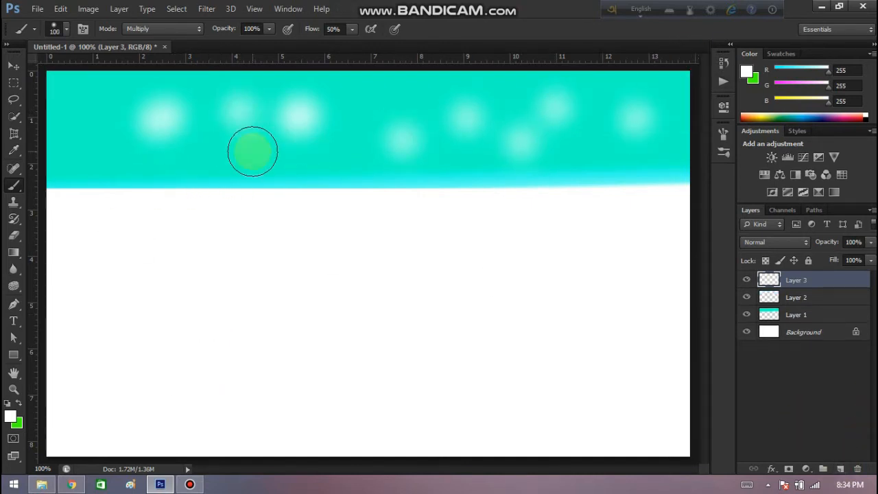
{"action": "left_click_drag", "start_coordinate": [15, 85], "coordinate": [62, 100]}
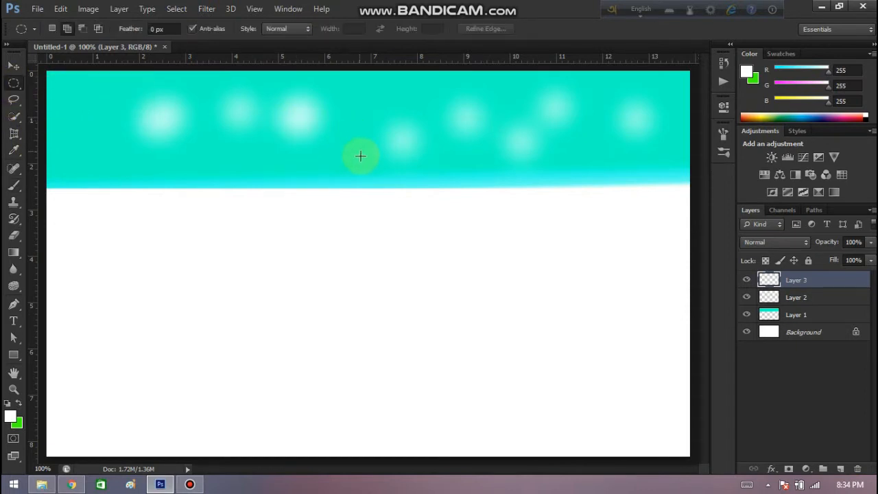
{"action": "left_click_drag", "start_coordinate": [360, 156], "coordinate": [622, 4]}
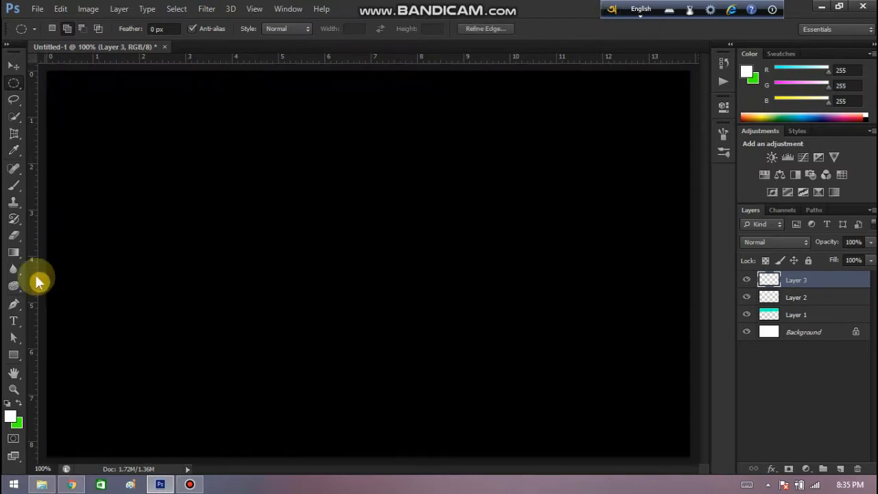
{"action": "left_click", "coordinate": [14, 251]}
{"action": "left_click", "coordinate": [68, 28]}
{"action": "left_click", "coordinate": [623, 153]}
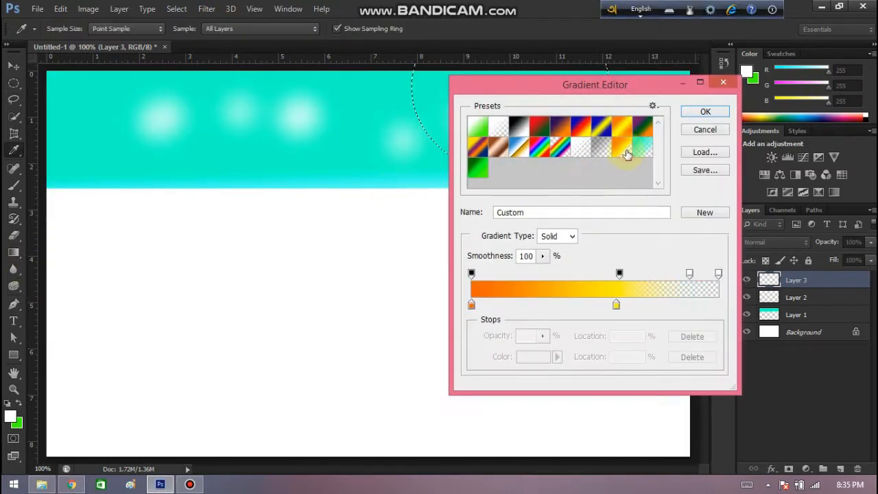
{"action": "left_click", "coordinate": [717, 109]}
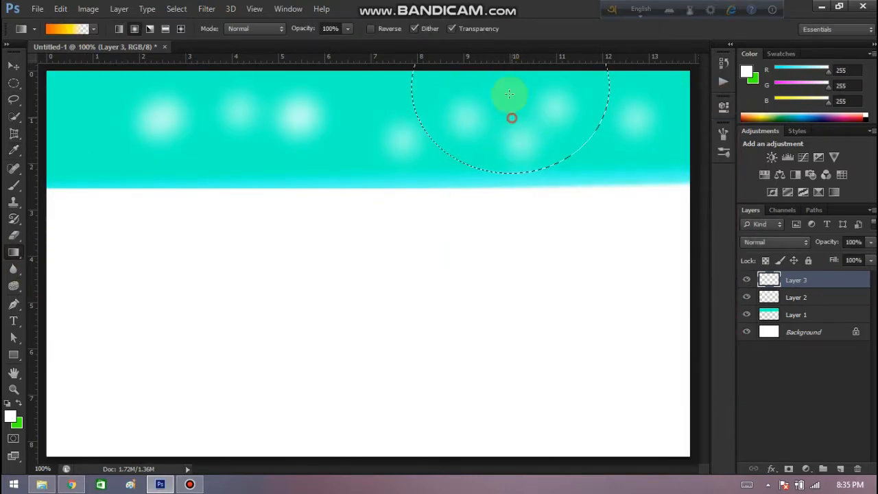
{"action": "left_click_drag", "start_coordinate": [509, 93], "coordinate": [509, 67]}
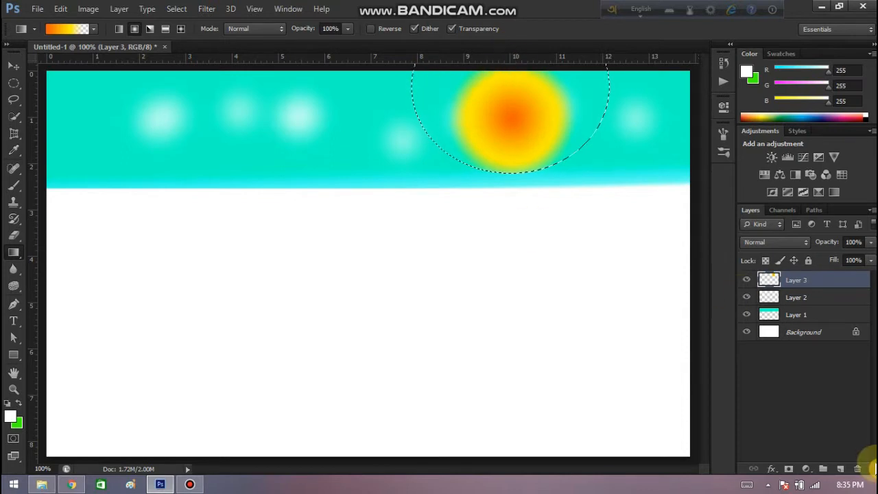
Clear the selection, add a new layer, and lasso a jagged full-width mountain range outline along the sky's lower edge.
{"action": "left_click", "coordinate": [843, 468]}
{"action": "key", "text": "ctrl+a"}
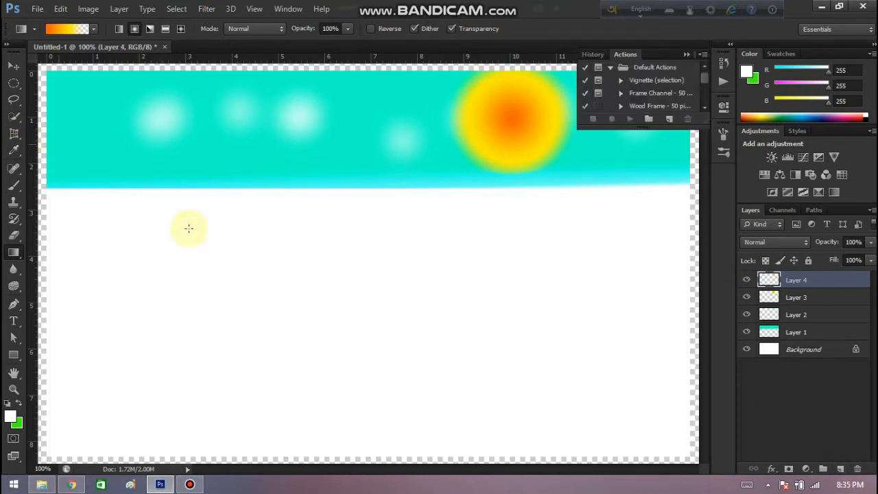
{"action": "key", "text": "l"}
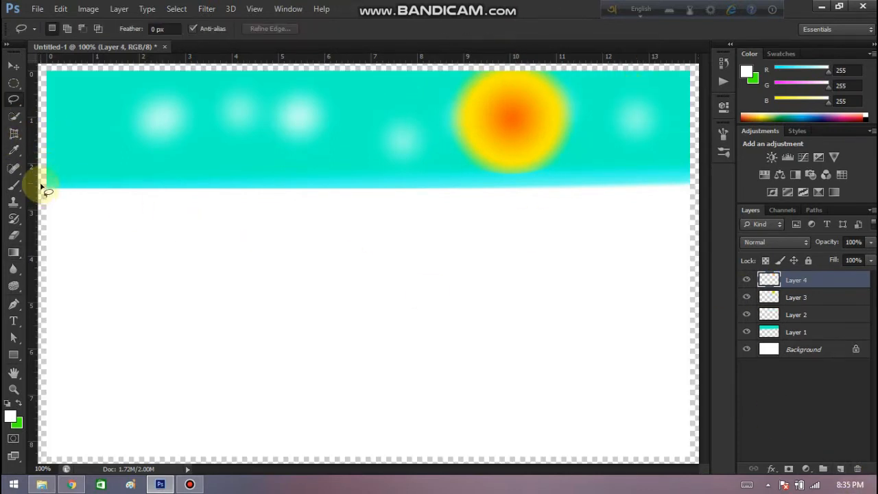
{"action": "left_click_drag", "start_coordinate": [46, 166], "coordinate": [118, 170]}
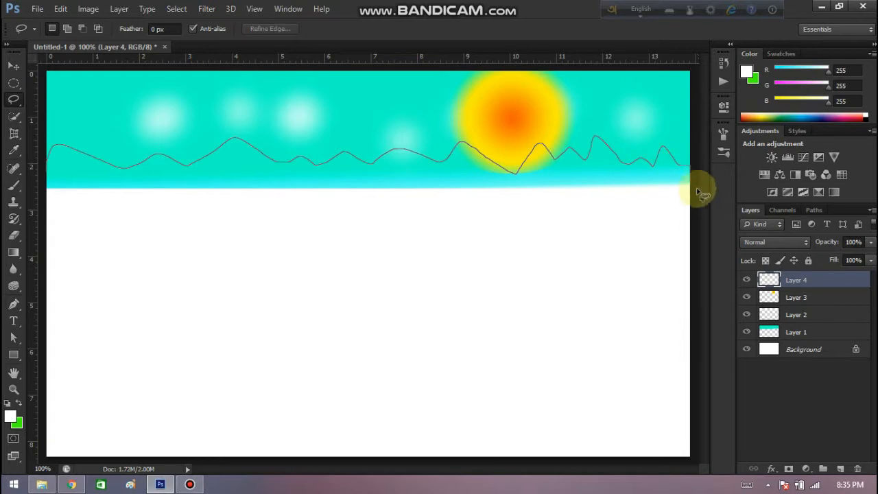
{"action": "mouse_move", "coordinate": [617, 205]}
{"action": "left_mouse_down"}
{"action": "mouse_move", "coordinate": [397, 211]}
{"action": "mouse_move", "coordinate": [113, 199]}
{"action": "left_mouse_up"}
{"action": "left_click_drag", "start_coordinate": [41, 203], "coordinate": [44, 200]}
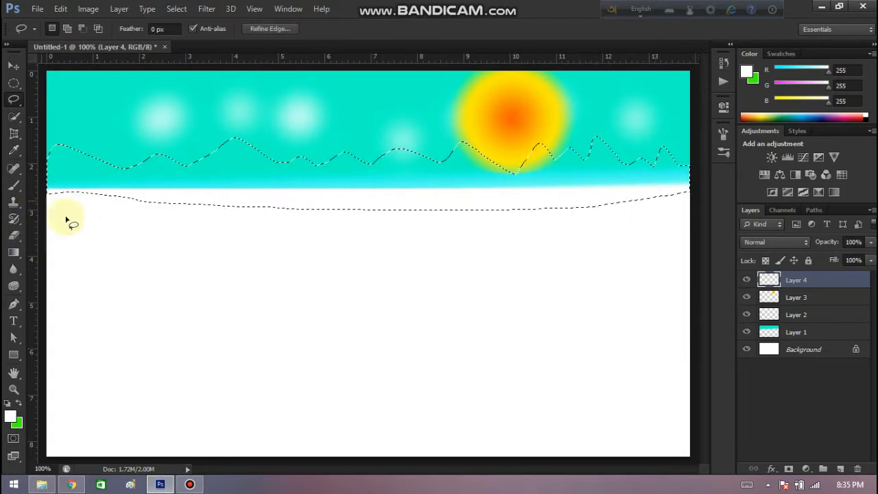
Fill the mountain outline with a reflected dark-to-bright green gradient, darkest along the base of the hills.
{"action": "left_click", "coordinate": [14, 252]}
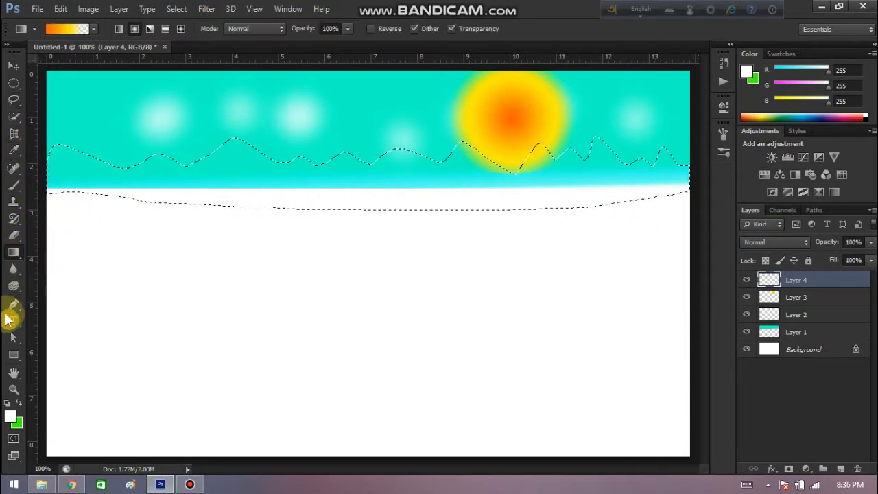
{"action": "left_click", "coordinate": [67, 29]}
{"action": "left_click", "coordinate": [478, 164]}
{"action": "left_click", "coordinate": [703, 114]}
{"action": "left_click", "coordinate": [165, 28]}
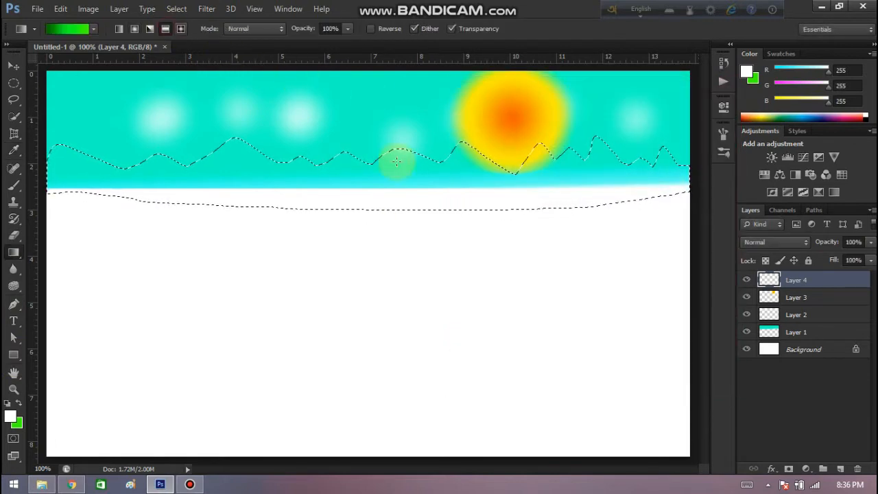
{"action": "mouse_move", "coordinate": [397, 190]}
{"action": "left_mouse_down"}
{"action": "mouse_move", "coordinate": [402, 157]}
{"action": "mouse_move", "coordinate": [397, 181]}
{"action": "mouse_move", "coordinate": [421, 180]}
{"action": "left_mouse_up"}
{"action": "left_click_drag", "start_coordinate": [405, 112], "coordinate": [404, 157]}
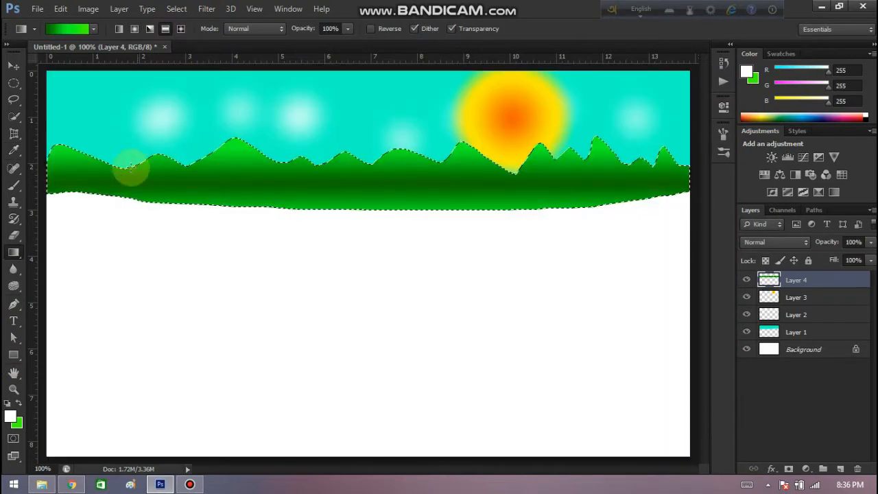
Trim the mountains to a straight base by deleting a full-width rectangular area below the horizon, then clear the selection.
{"action": "left_click_drag", "start_coordinate": [13, 83], "coordinate": [55, 87]}
{"action": "left_click", "coordinate": [54, 84]}
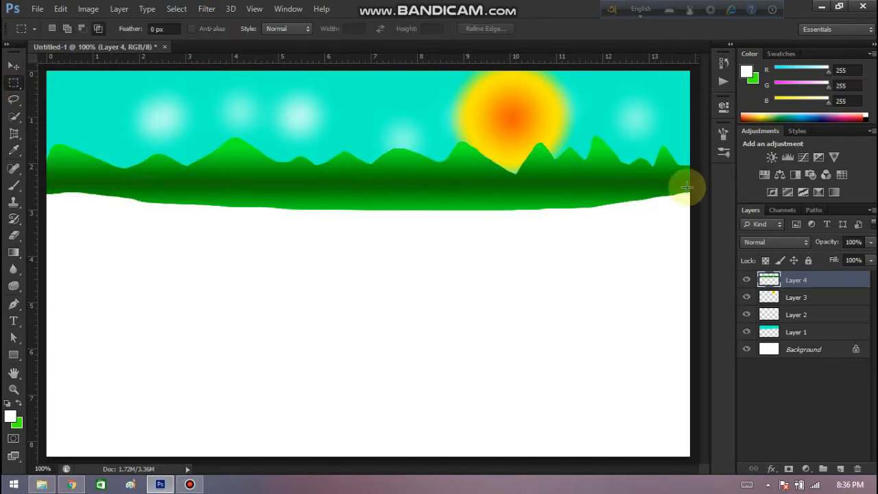
{"action": "left_click_drag", "start_coordinate": [690, 186], "coordinate": [7, 224]}
{"action": "key", "text": "Delete"}
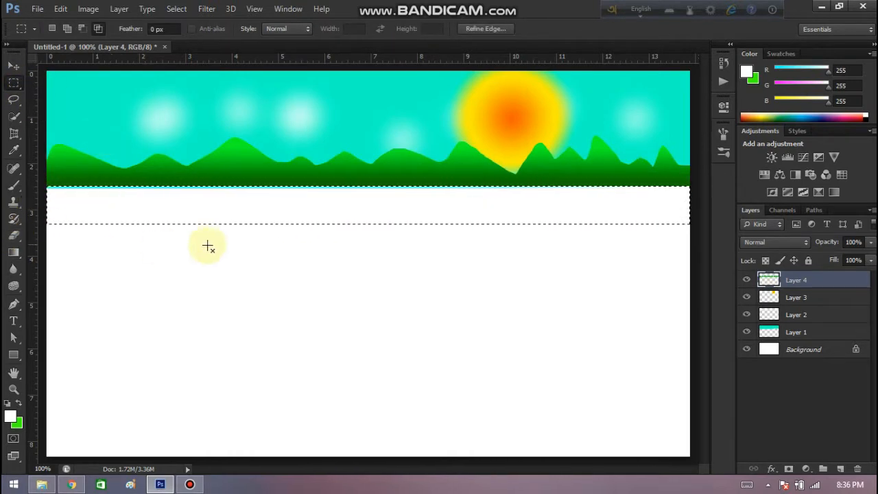
{"action": "key", "text": "ctrl+d"}
Add a new layer and choose the leafy 595 px tree brush with the blending mode set to Normal.
{"action": "left_click", "coordinate": [841, 469]}
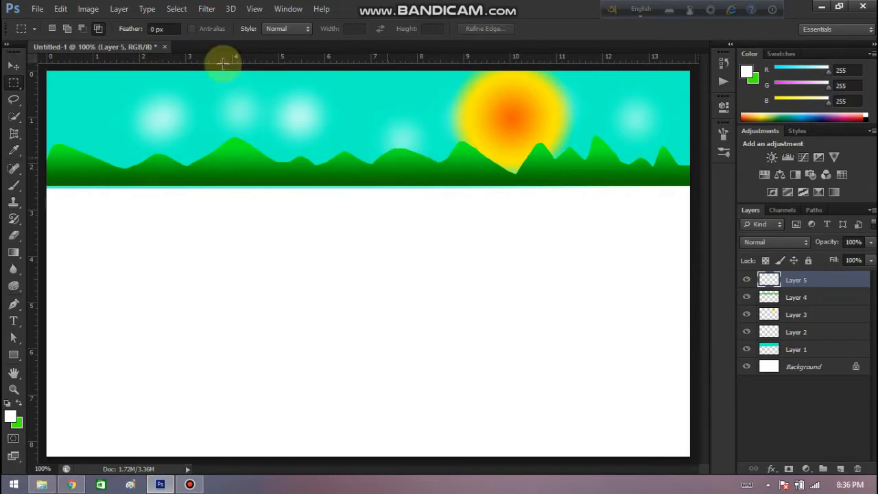
{"action": "left_click", "coordinate": [14, 185]}
{"action": "left_click", "coordinate": [67, 28]}
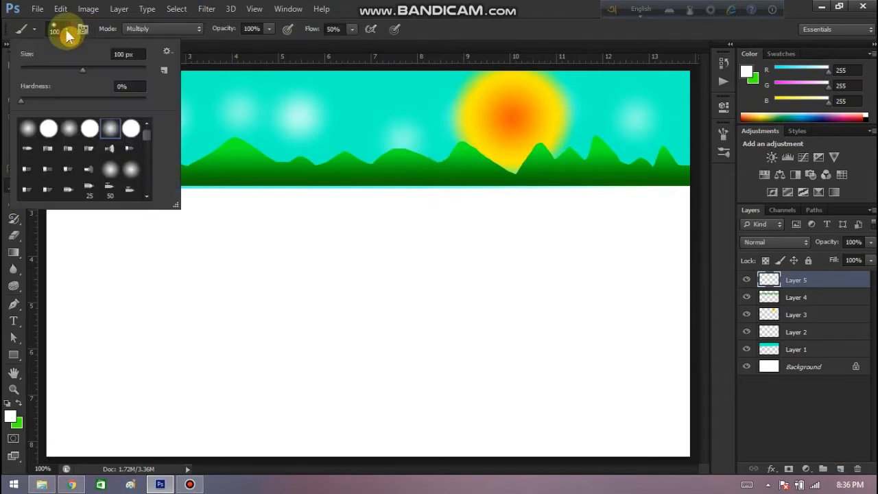
{"action": "scroll", "coordinate": [112, 147], "scroll_direction": "down", "scroll_amount": 3}
{"action": "scroll", "coordinate": [123, 171], "scroll_direction": "down", "scroll_amount": 5}
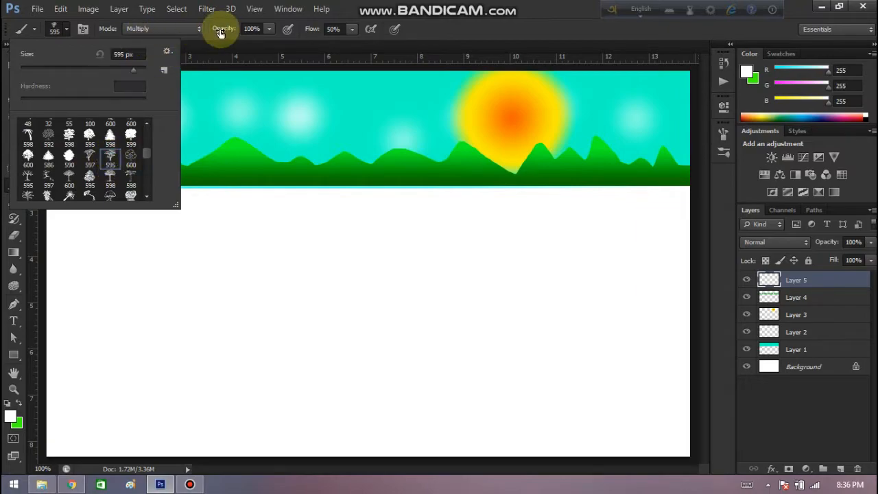
{"action": "left_click", "coordinate": [138, 29]}
{"action": "left_click", "coordinate": [148, 45]}
{"action": "left_click", "coordinate": [148, 32]}
{"action": "left_click", "coordinate": [150, 46]}
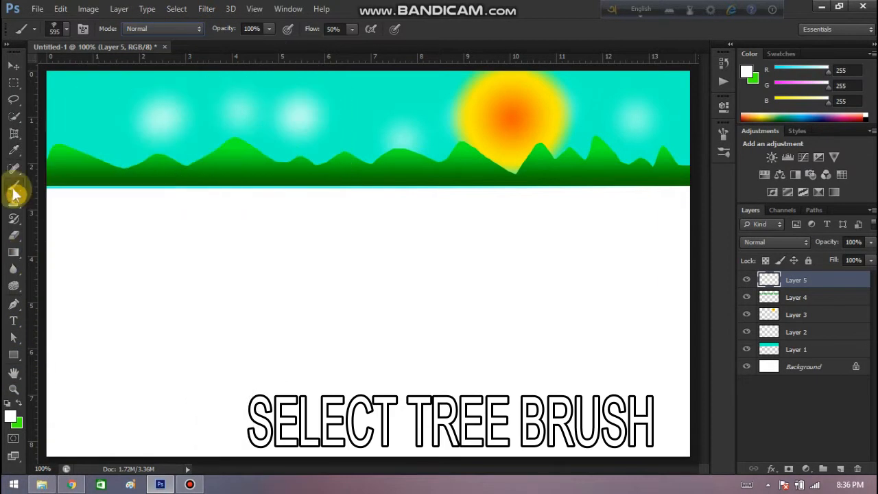
Reduce the tree brush size to 49 px and set the foreground color to dark green (RGB 9, 93, 0).
{"action": "left_click", "coordinate": [62, 28]}
{"action": "left_click", "coordinate": [60, 67]}
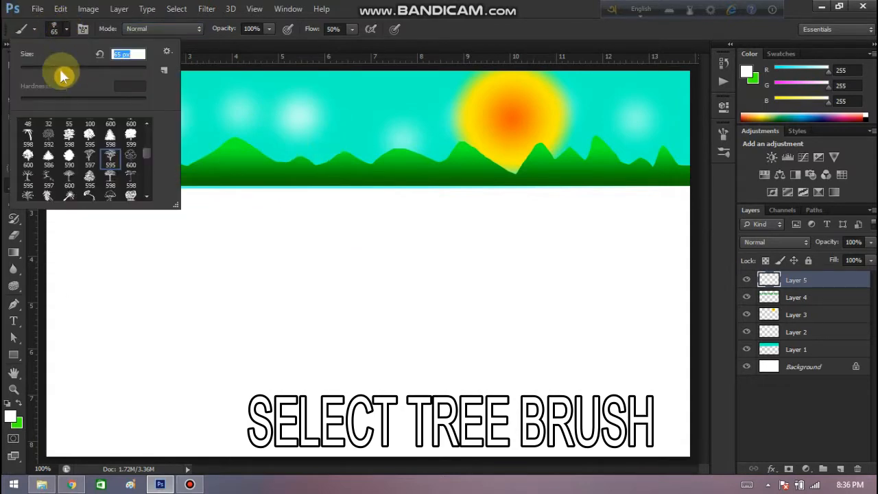
{"action": "left_click", "coordinate": [65, 29]}
{"action": "left_click", "coordinate": [11, 416]}
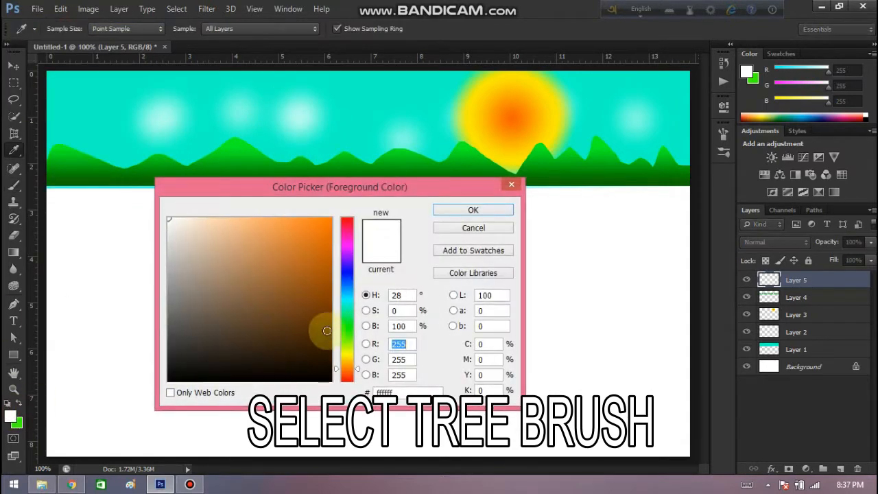
{"action": "left_click", "coordinate": [346, 328]}
{"action": "left_click", "coordinate": [331, 320]}
{"action": "left_click", "coordinate": [493, 210]}
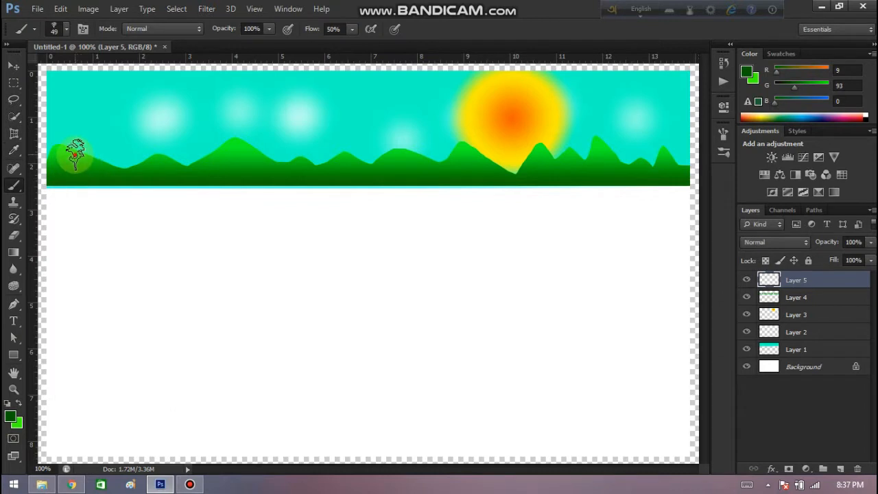
Stamp small dark green trees along the mountain ridges across the full width of the canvas.
{"action": "left_click", "coordinate": [75, 154]}
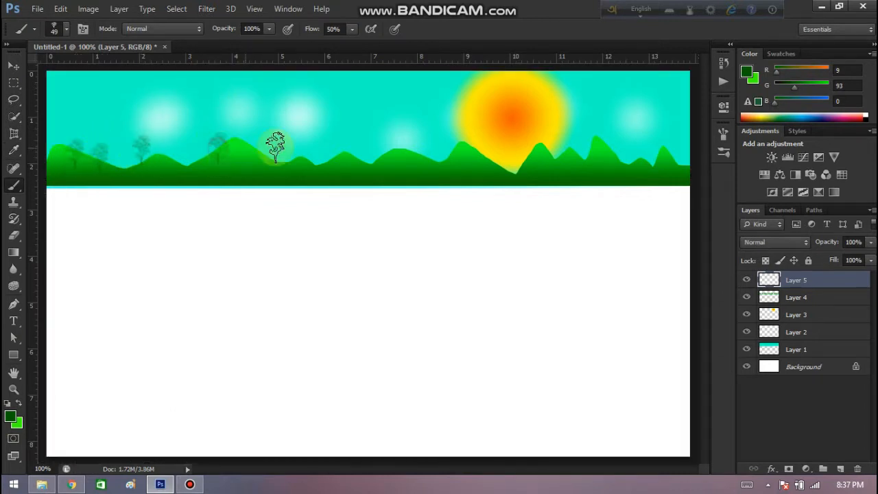
{"action": "left_click", "coordinate": [339, 154]}
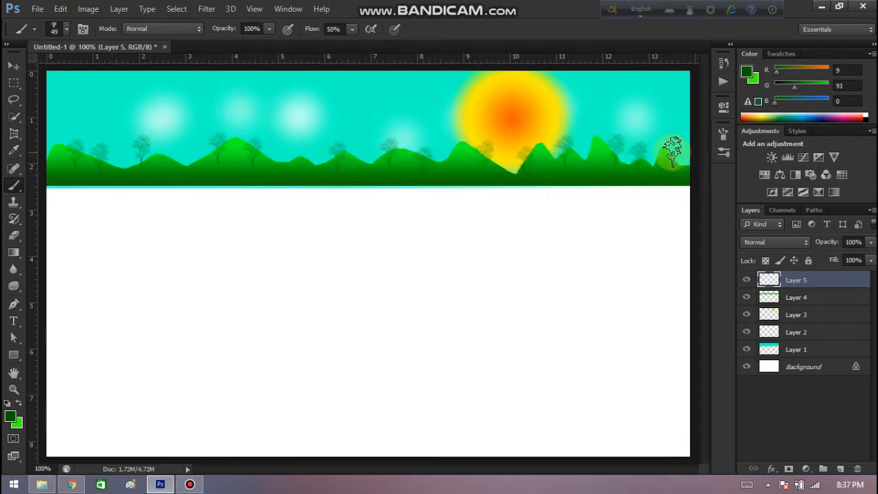
Choose the 595 px conifer brush, reduce it to 50 px, and set the foreground color to very dark green (RGB 4, 46, 0).
{"action": "left_click", "coordinate": [66, 29]}
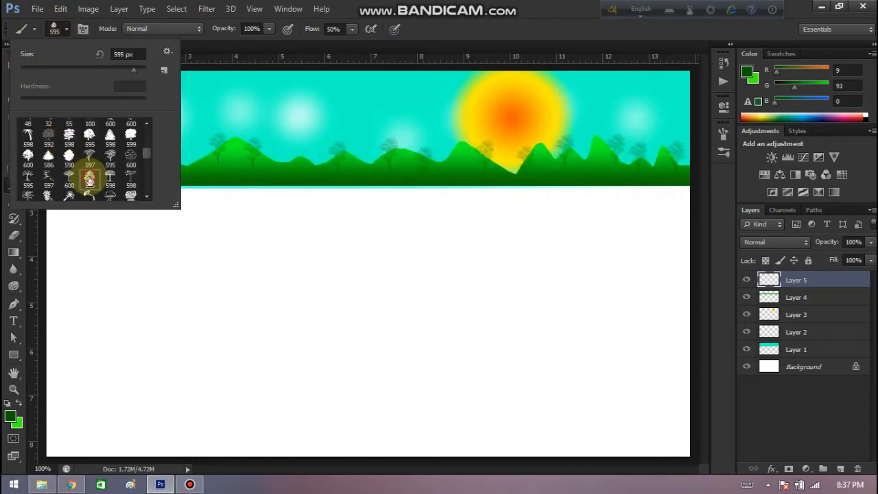
{"action": "left_click", "coordinate": [71, 72]}
{"action": "left_click", "coordinate": [66, 29]}
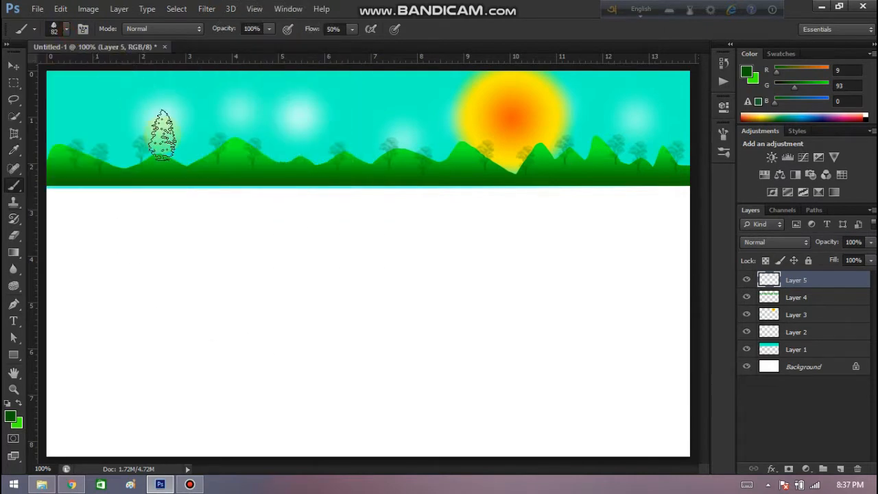
{"action": "left_click", "coordinate": [12, 419]}
{"action": "left_click", "coordinate": [326, 348]}
{"action": "key", "text": "Return"}
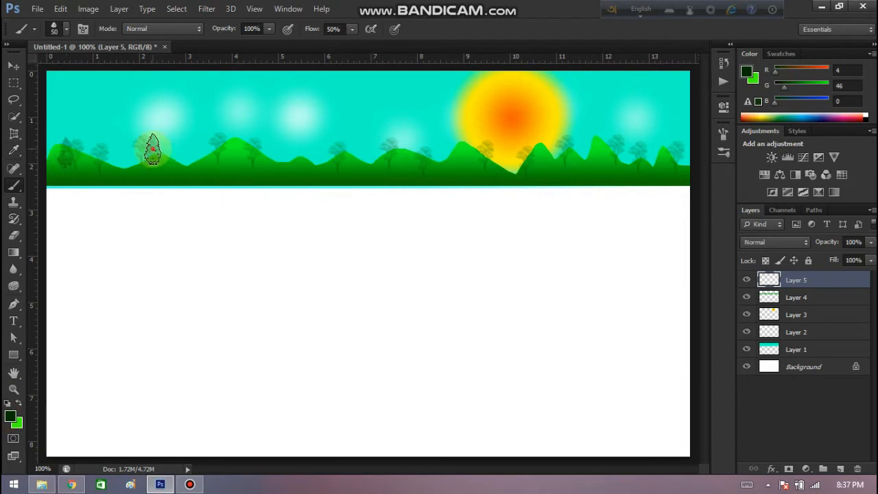
Stamp very dark green conifers among the existing trees along the mountain ridges across the full canvas width.
{"action": "left_click", "coordinate": [153, 148]}
{"action": "left_click", "coordinate": [121, 162]}
{"action": "left_click", "coordinate": [294, 154]}
{"action": "left_click", "coordinate": [363, 156]}
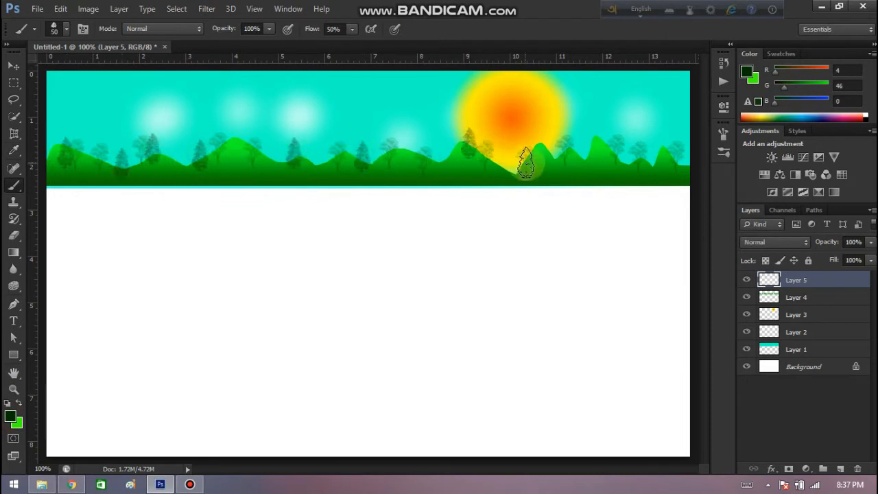
{"action": "left_click", "coordinate": [513, 165]}
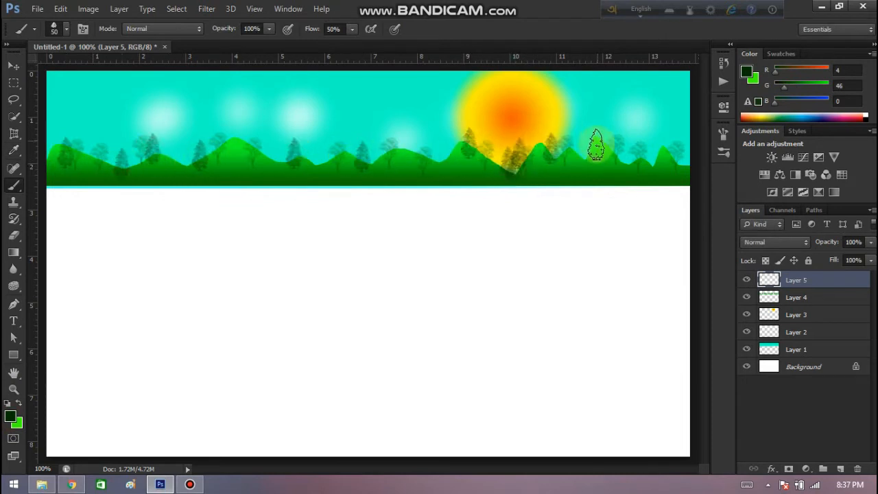
{"action": "left_click", "coordinate": [583, 149]}
{"action": "left_click", "coordinate": [677, 162]}
{"action": "left_click", "coordinate": [199, 156]}
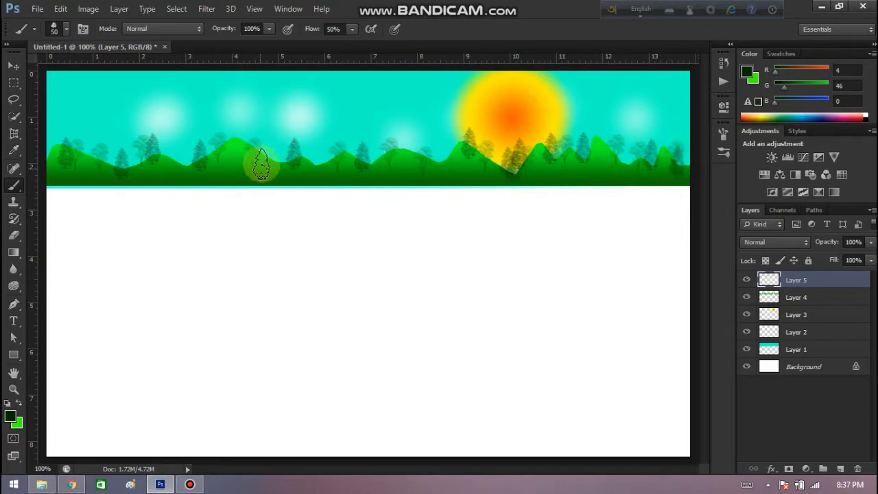
Choose the 596 px palm tree brush and reduce its size to 50 px.
{"action": "left_click", "coordinate": [66, 29]}
{"action": "left_click", "coordinate": [28, 175]}
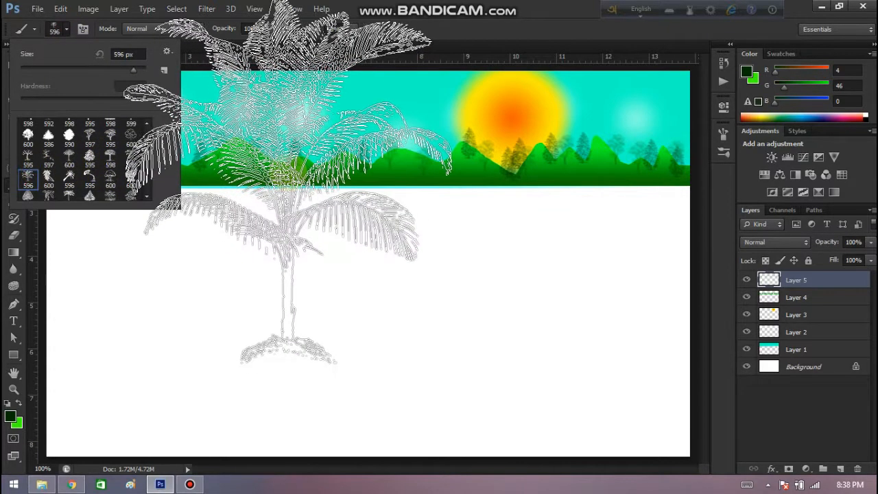
{"action": "left_click", "coordinate": [66, 29]}
{"action": "key", "text": "bracketleft"}
{"action": "key", "text": "bracketleft"}
{"action": "key", "text": "bracketleft"}
{"action": "key", "text": "bracketleft"}
{"action": "key", "text": "bracketleft"}
{"action": "key", "text": "bracketleft"}
{"action": "key", "text": "bracketleft"}
{"action": "key", "text": "bracketleft"}
{"action": "key", "text": "bracketleft"}
{"action": "key", "text": "bracketleft"}
{"action": "key", "text": "bracketleft"}
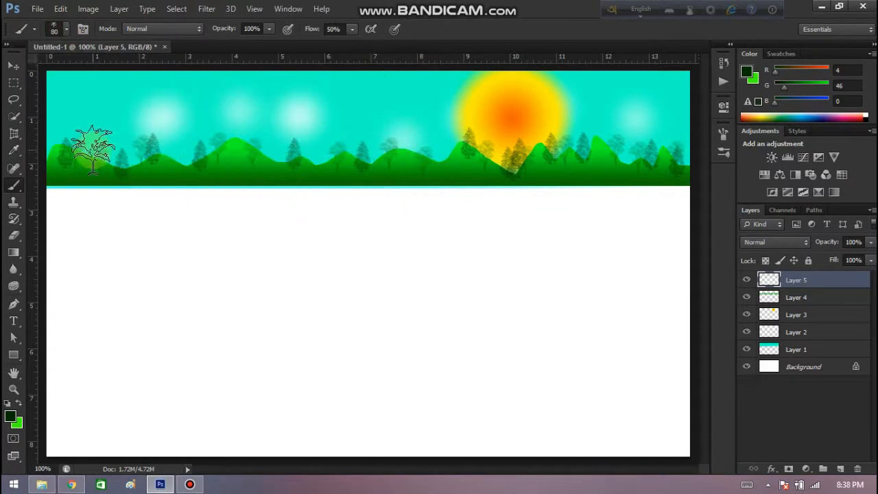
Set the foreground color to bright green (RGB 24, 255, 0) and stamp a few palm trees on the hills left of the sun.
{"action": "left_click", "coordinate": [9, 416]}
{"action": "mouse_move", "coordinate": [283, 290]}
{"action": "left_mouse_down"}
{"action": "mouse_move", "coordinate": [226, 333]}
{"action": "mouse_move", "coordinate": [313, 220]}
{"action": "mouse_move", "coordinate": [533, 220]}
{"action": "left_mouse_up"}
{"action": "left_click", "coordinate": [473, 210]}
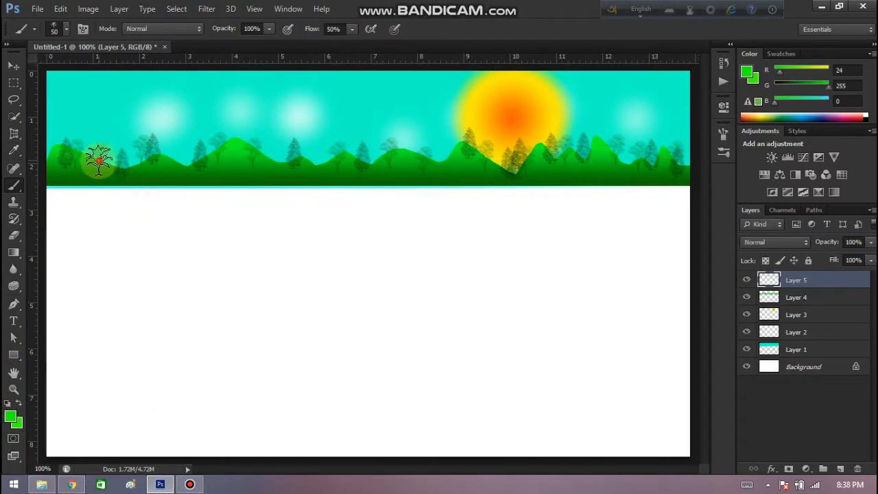
{"action": "left_click", "coordinate": [196, 159]}
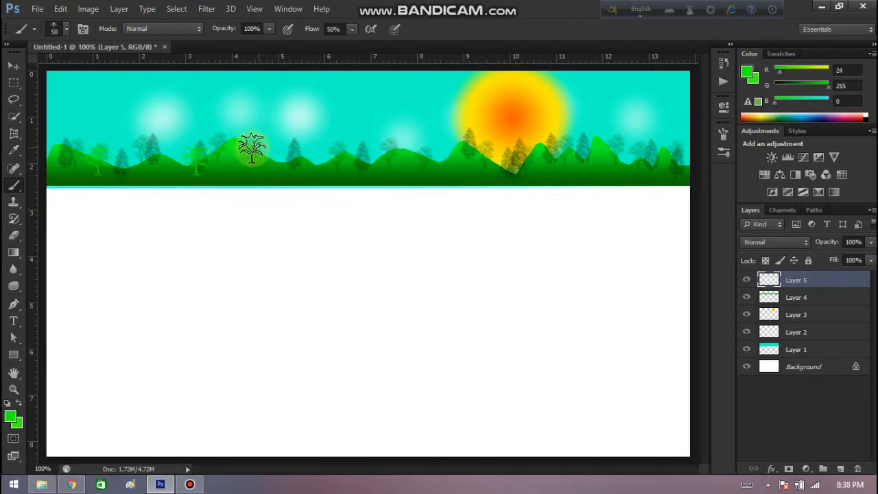
Set the foreground color to black (RGB 0, 0, 0) and stamp palm trees along the mountains across the full canvas width.
{"action": "left_click", "coordinate": [9, 416]}
{"action": "left_click", "coordinate": [297, 378]}
{"action": "left_click", "coordinate": [473, 210]}
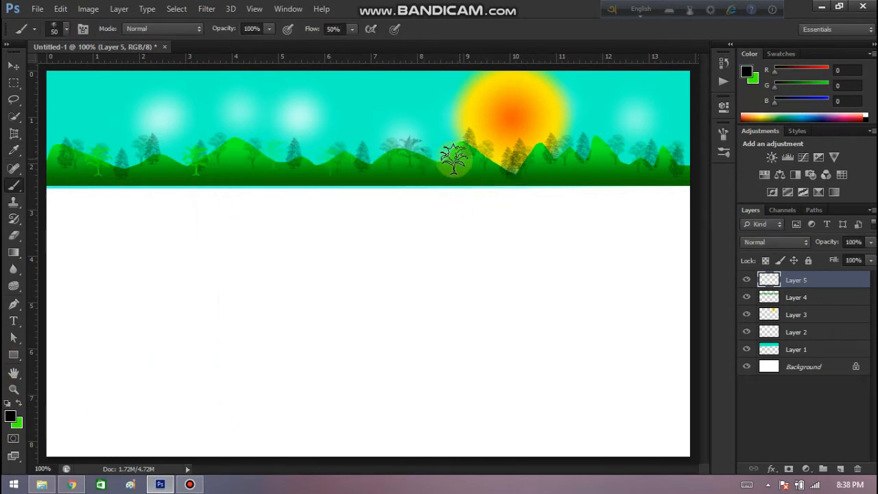
{"action": "left_click", "coordinate": [513, 167]}
{"action": "left_click", "coordinate": [556, 164]}
{"action": "left_click", "coordinate": [540, 168]}
{"action": "left_click", "coordinate": [589, 160]}
{"action": "left_click", "coordinate": [624, 164]}
{"action": "left_click", "coordinate": [645, 163]}
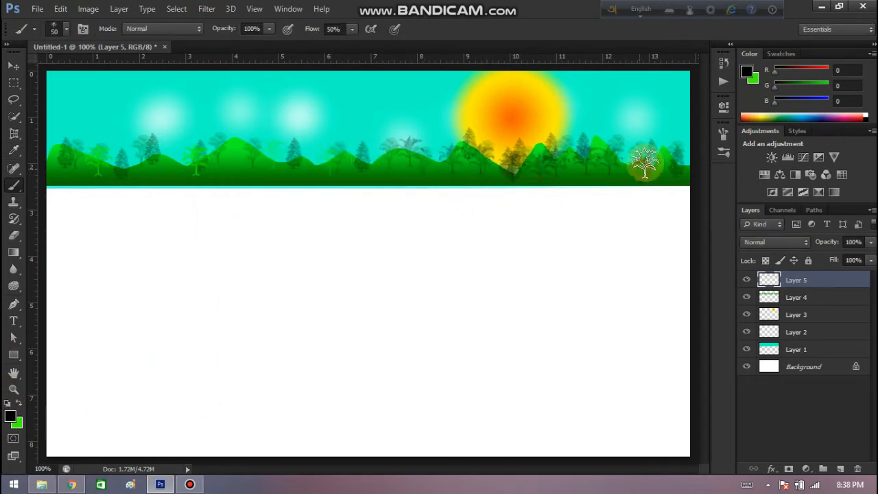
{"action": "left_click", "coordinate": [672, 165]}
{"action": "left_click", "coordinate": [276, 166]}
{"action": "left_click", "coordinate": [170, 168]}
{"action": "left_click", "coordinate": [95, 157]}
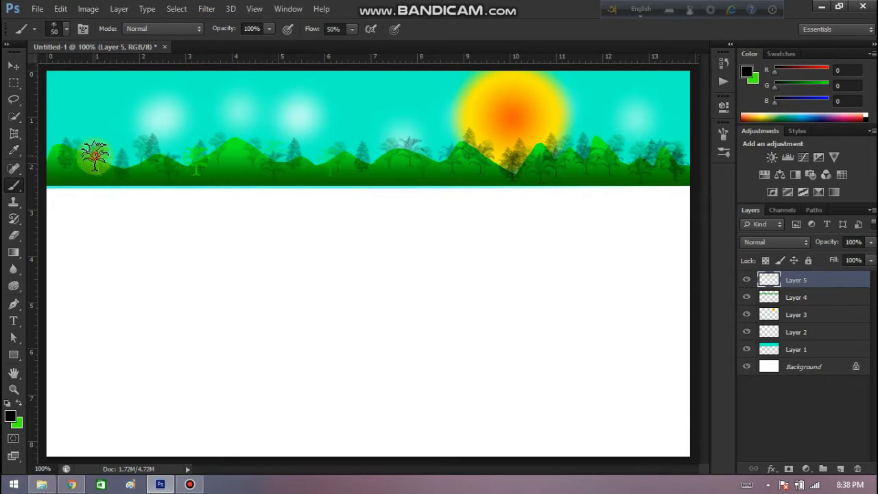
{"action": "left_click", "coordinate": [499, 151]}
{"action": "left_click", "coordinate": [534, 151]}
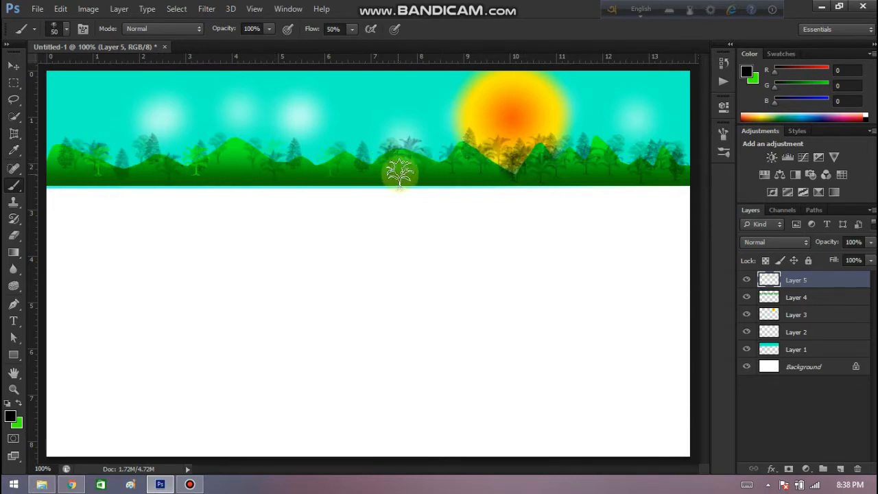
Choose the 600 px outlined broad tree brush and reduce its size to 45 px.
{"action": "left_click", "coordinate": [66, 28]}
{"action": "left_click", "coordinate": [110, 180]}
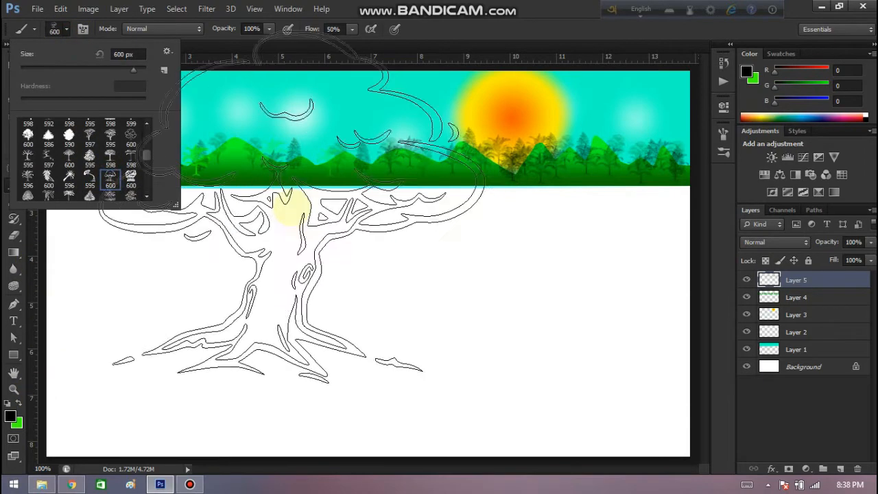
{"action": "left_click", "coordinate": [67, 29]}
{"action": "key", "text": "bracketleft"}
{"action": "key", "text": "bracketleft"}
{"action": "key", "text": "bracketleft"}
{"action": "key", "text": "bracketleft"}
{"action": "key", "text": "bracketleft"}
{"action": "key", "text": "bracketleft"}
{"action": "key", "text": "bracketleft"}
{"action": "key", "text": "bracketleft"}
{"action": "key", "text": "bracketleft"}
{"action": "key", "text": "bracketleft"}
{"action": "key", "text": "bracketleft"}
{"action": "key", "text": "bracketleft"}
{"action": "key", "text": "bracketleft"}
{"action": "key", "text": "bracketleft"}
{"action": "key", "text": "bracketleft"}
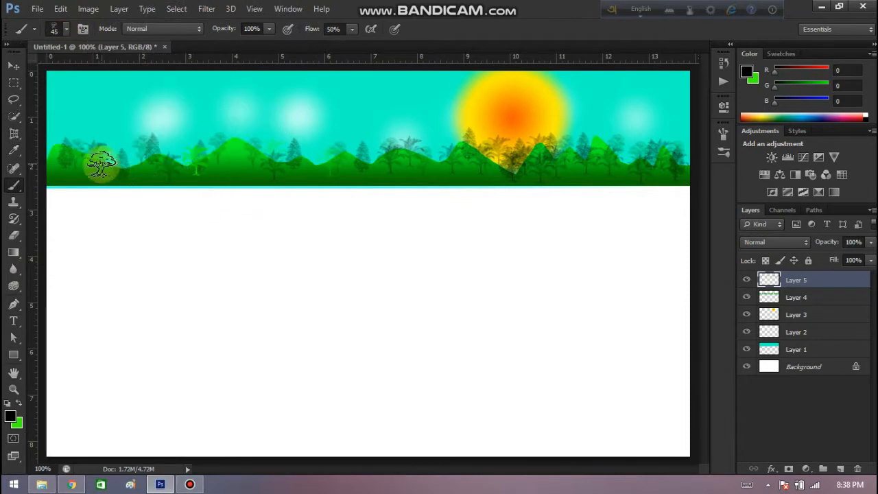
Paint black outlined broad trees over the peaks and lower slopes along the whole mountain strip.
{"action": "left_click", "coordinate": [237, 147]}
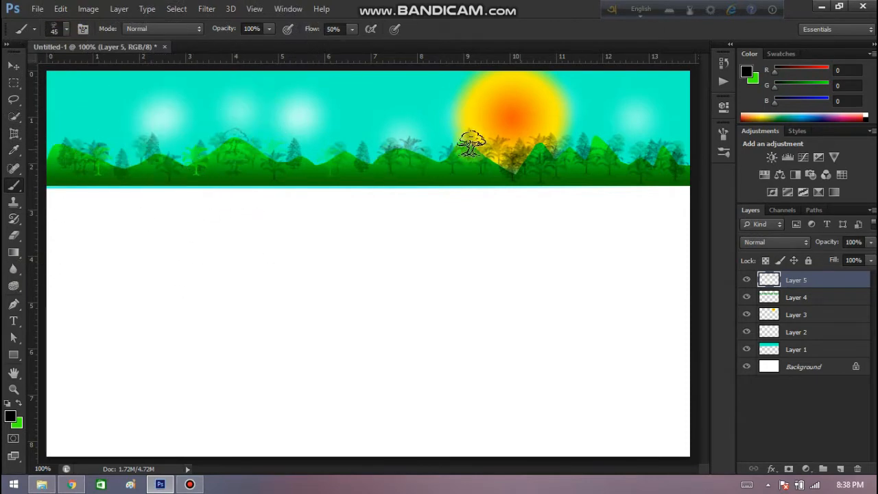
{"action": "left_click", "coordinate": [559, 141]}
{"action": "left_click", "coordinate": [471, 164]}
{"action": "left_click", "coordinate": [415, 171]}
{"action": "left_click", "coordinate": [310, 171]}
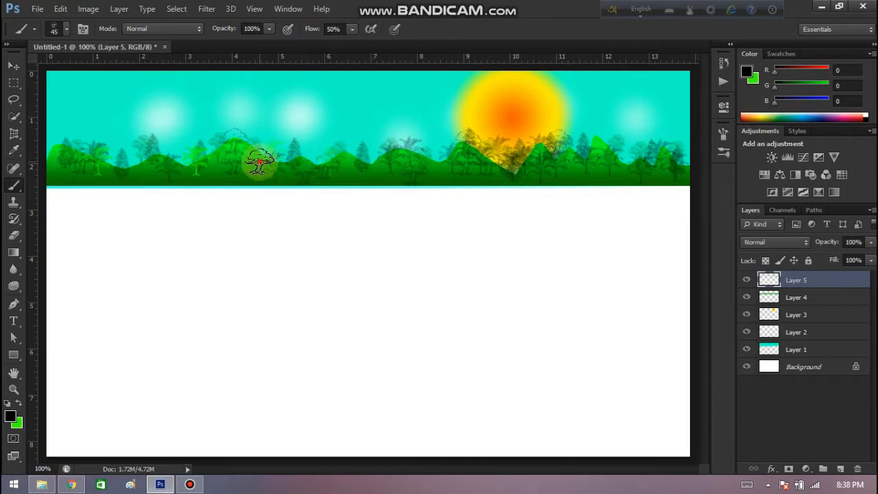
{"action": "left_click", "coordinate": [238, 164]}
{"action": "left_click_drag", "start_coordinate": [431, 164], "coordinate": [467, 166]}
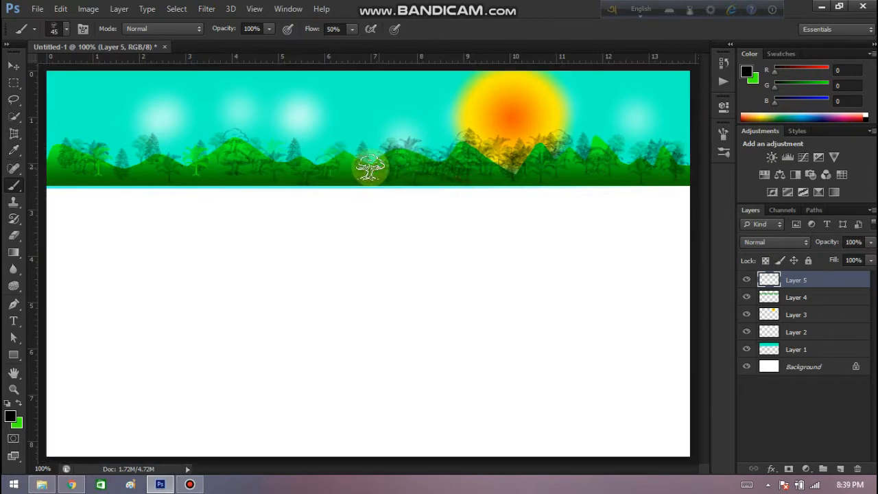
{"action": "left_click", "coordinate": [361, 166]}
{"action": "left_click", "coordinate": [193, 167]}
{"action": "left_click", "coordinate": [155, 168]}
{"action": "left_click", "coordinate": [105, 169]}
{"action": "left_click", "coordinate": [75, 160]}
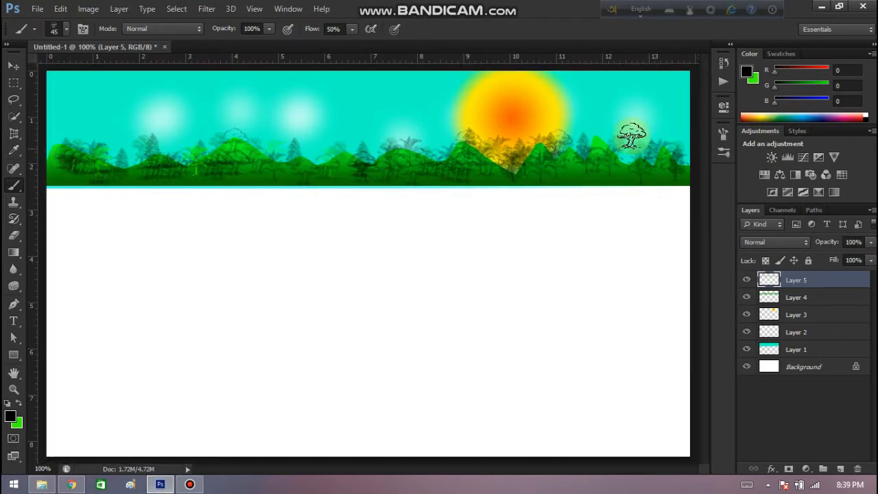
{"action": "left_click", "coordinate": [576, 172]}
Choose the tall narrow tree brush, reduce it to 70 px, and stamp black trees along the ridges.
{"action": "left_click", "coordinate": [66, 29]}
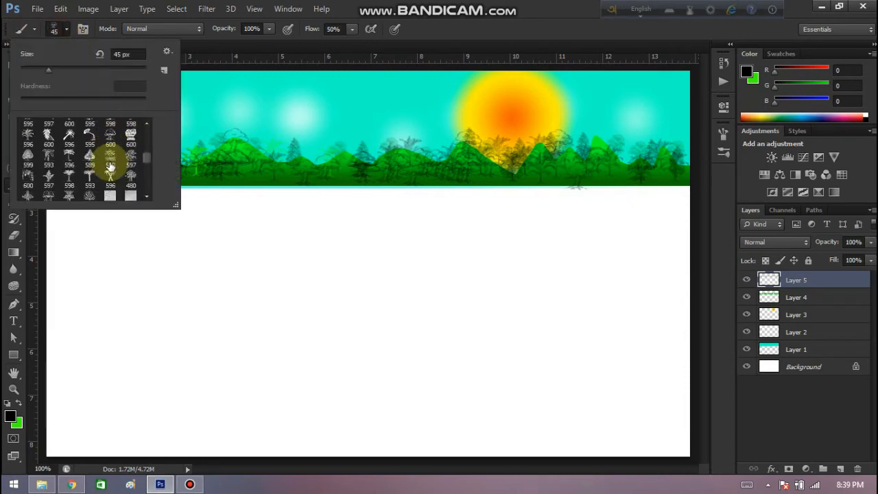
{"action": "left_click", "coordinate": [100, 36]}
{"action": "key", "text": "bracketleft"}
{"action": "key", "text": "bracketleft"}
{"action": "key", "text": "bracketleft"}
{"action": "key", "text": "bracketleft"}
{"action": "key", "text": "bracketleft"}
{"action": "key", "text": "bracketleft"}
{"action": "key", "text": "bracketleft"}
{"action": "key", "text": "bracketleft"}
{"action": "key", "text": "bracketleft"}
{"action": "key", "text": "bracketleft"}
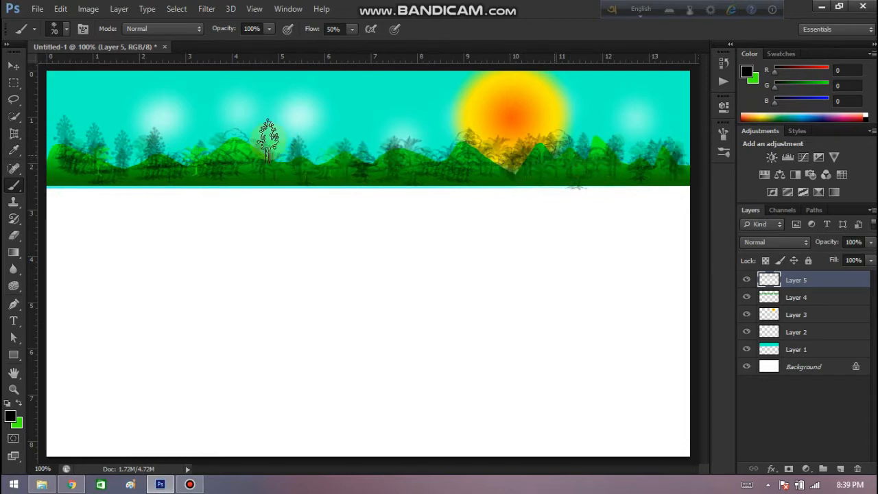
Add a new layer and lasso a winding road area from the lower-left canvas corner up to the horizon at the right edge.
{"action": "left_click", "coordinate": [839, 468]}
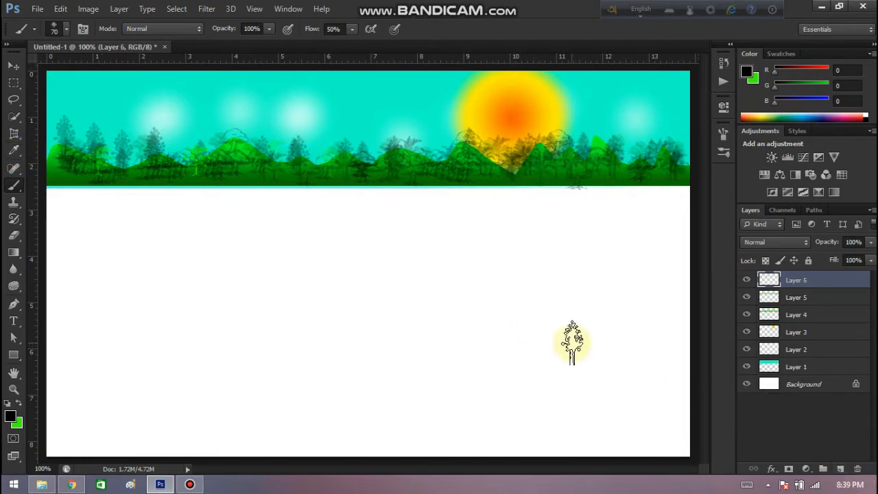
{"action": "left_click", "coordinate": [13, 99]}
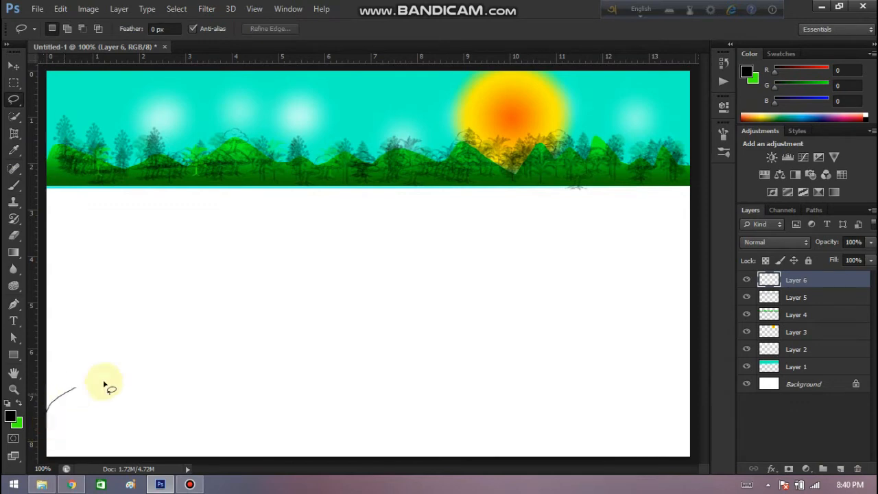
{"action": "left_click_drag", "start_coordinate": [104, 385], "coordinate": [362, 340]}
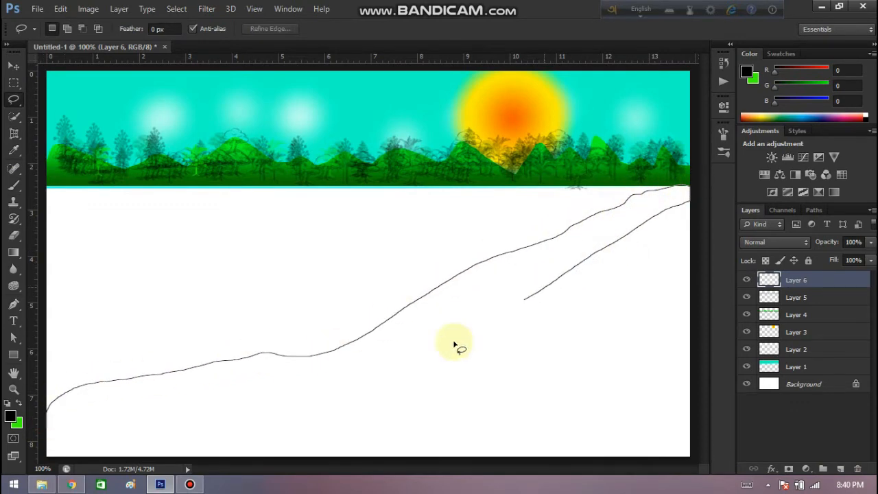
{"action": "left_click_drag", "start_coordinate": [347, 418], "coordinate": [254, 476]}
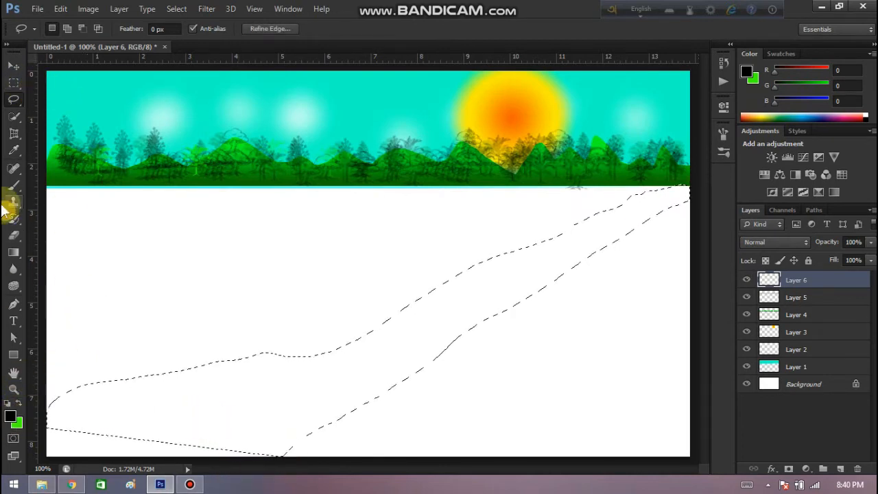
Choose the 46 px textured brush, set the foreground color to dark brown (RGB 81, 29, 0), and paint the selected road area.
{"action": "left_click", "coordinate": [14, 185]}
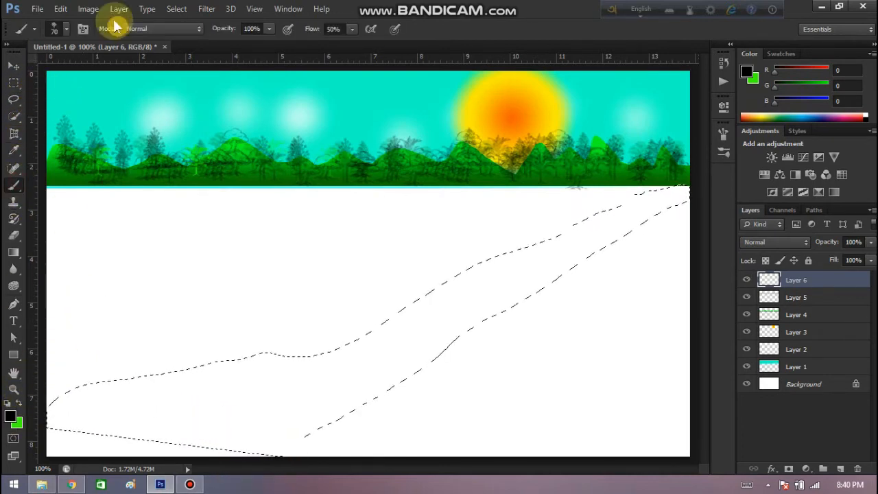
{"action": "right_click", "coordinate": [105, 122]}
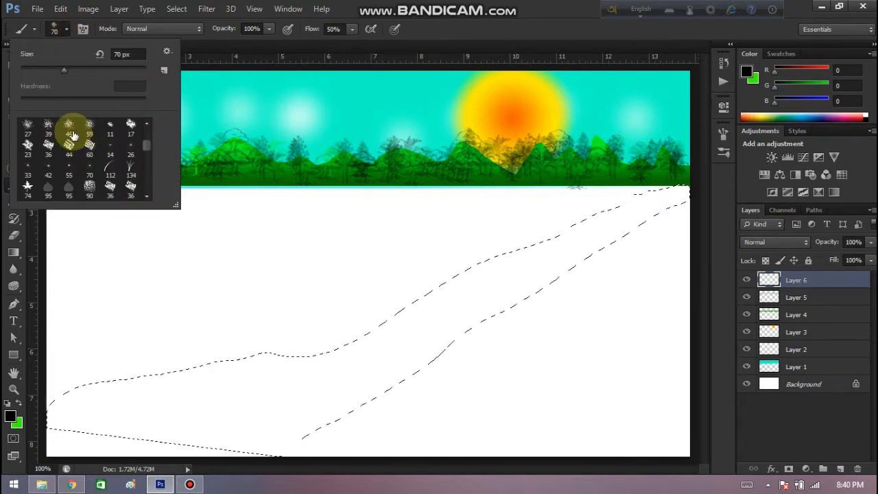
{"action": "left_click", "coordinate": [11, 417]}
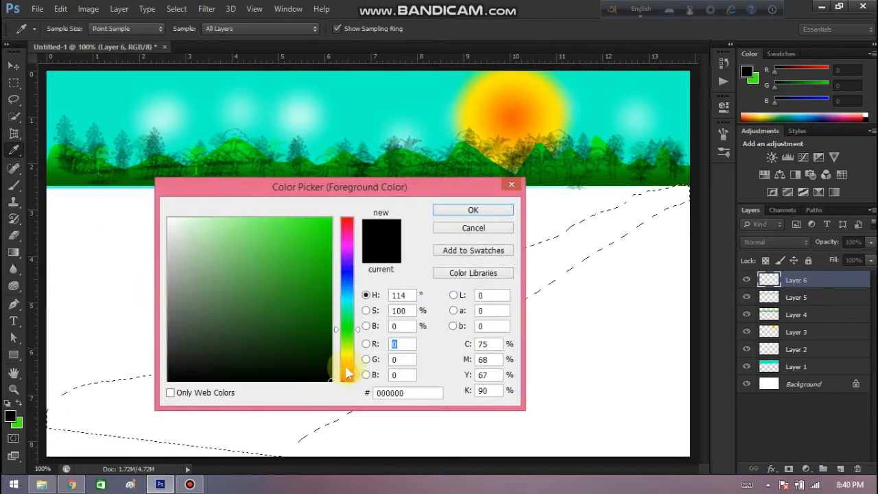
{"action": "left_click_drag", "start_coordinate": [347, 371], "coordinate": [349, 375]}
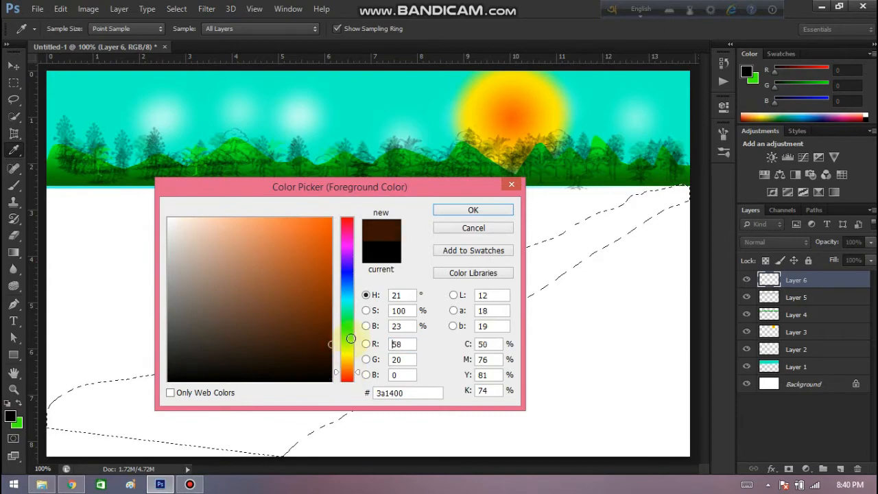
{"action": "left_click", "coordinate": [472, 209]}
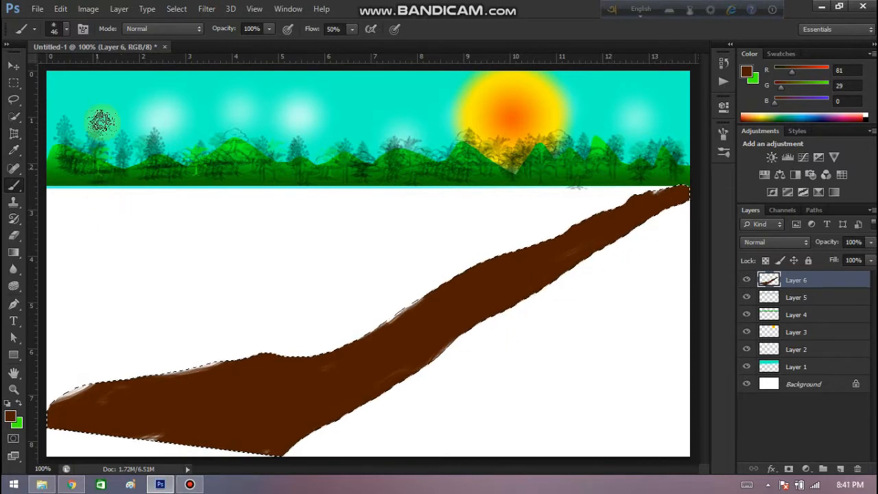
Choose the 27 px textured brush, set the foreground color to orange (RGB 224, 79, 0), and dab spots on the road's lower part.
{"action": "left_click", "coordinate": [66, 29]}
{"action": "left_click", "coordinate": [27, 125]}
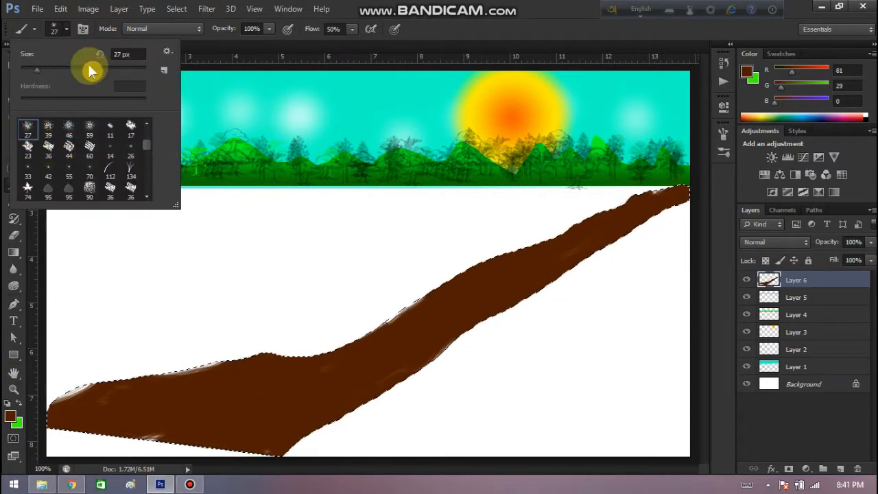
{"action": "left_click", "coordinate": [10, 416]}
{"action": "left_click", "coordinate": [330, 237]}
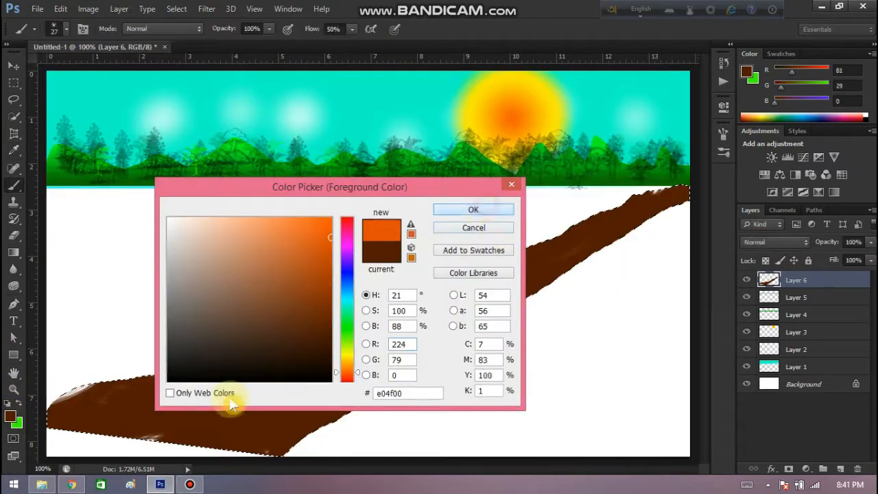
{"action": "key", "text": "Return"}
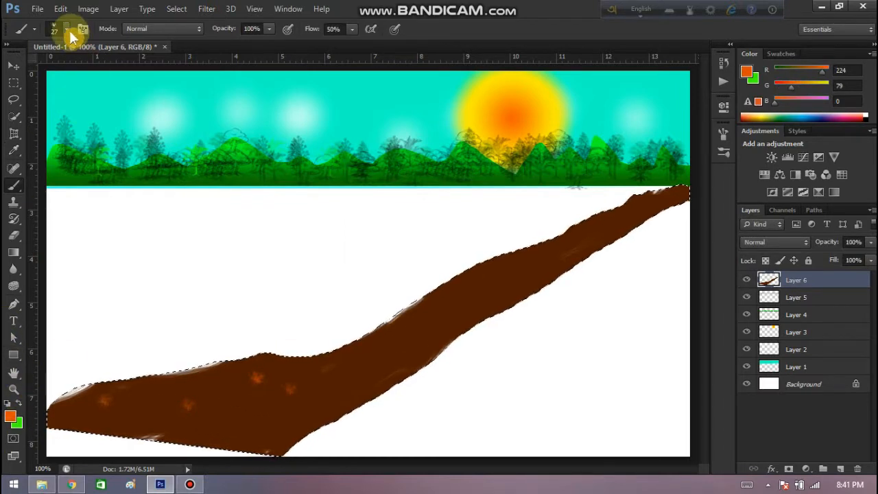
Choose the 60 px streaky texture brush and stamp orange marks along the length of the brown road.
{"action": "left_click", "coordinate": [66, 27]}
{"action": "left_click", "coordinate": [89, 150]}
{"action": "left_click", "coordinate": [228, 412]}
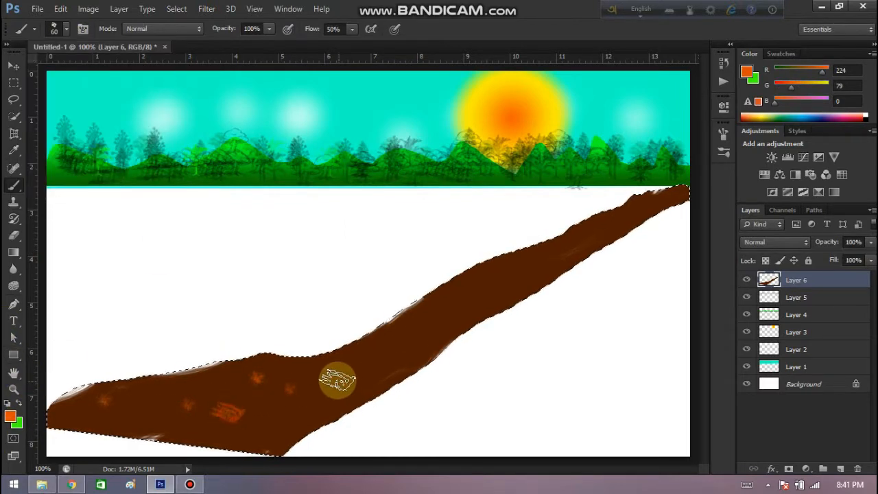
Set the foreground color to reddish brown (RGB 150, 53, 0) and try a broad curved stroke across the road's lower part.
{"action": "left_click", "coordinate": [10, 415]}
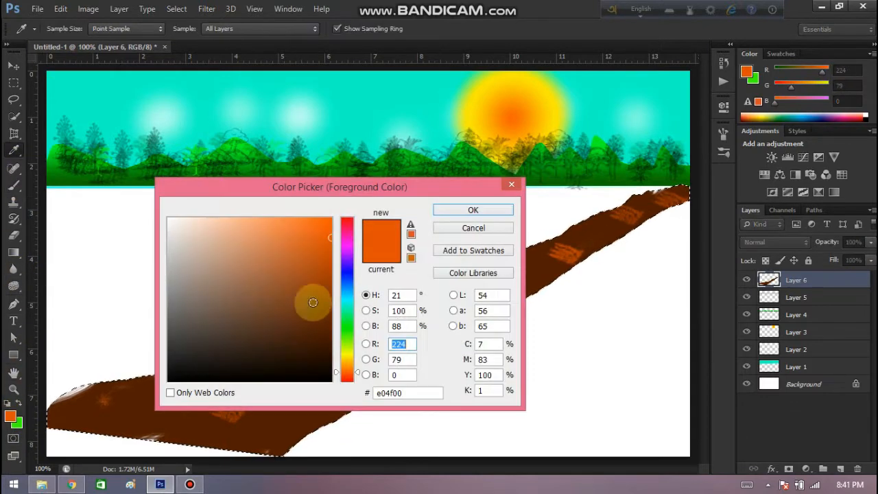
{"action": "left_click", "coordinate": [330, 281]}
{"action": "left_click", "coordinate": [332, 284]}
{"action": "left_click", "coordinate": [445, 210]}
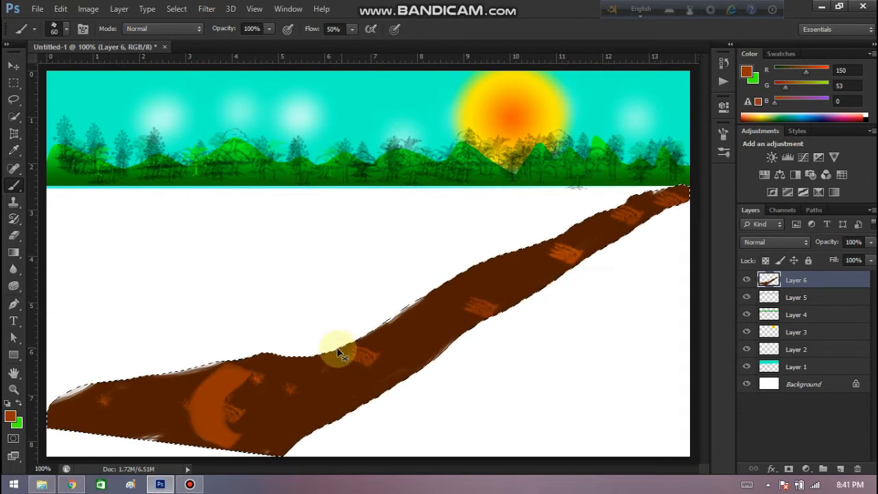
Cover some orange marks with dark brown (RGB 78, 30, 3) and dab lighter patches of RGB 125, 44, 0 along the road.
{"action": "left_click", "coordinate": [10, 416]}
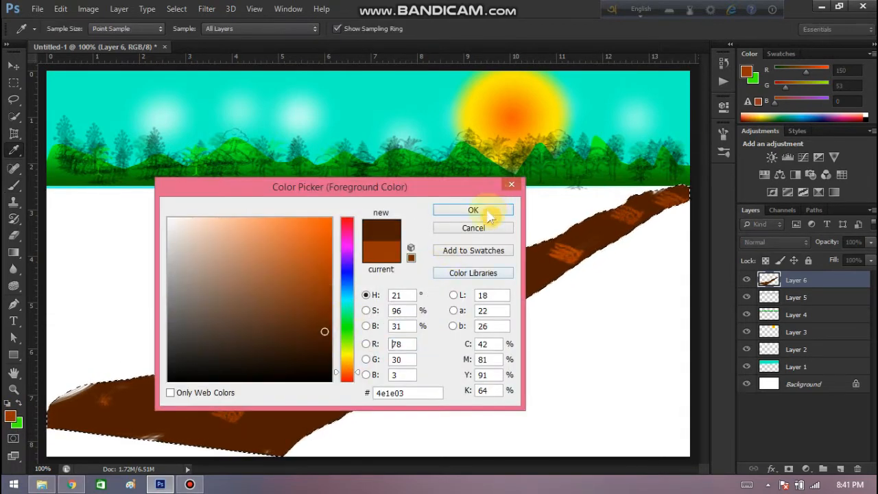
{"action": "left_click", "coordinate": [487, 212]}
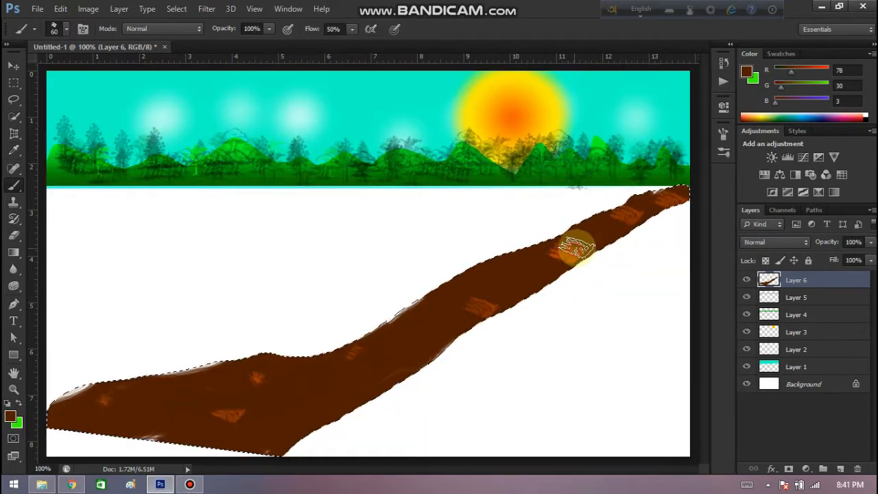
{"action": "left_click", "coordinate": [11, 416]}
{"action": "left_click", "coordinate": [331, 301]}
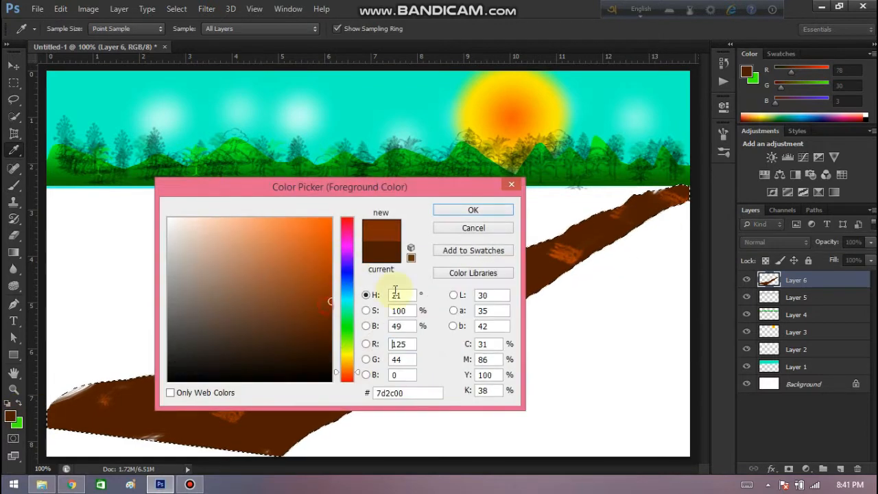
{"action": "left_click", "coordinate": [475, 210]}
{"action": "left_click_drag", "start_coordinate": [201, 405], "coordinate": [180, 407]}
{"action": "left_click_drag", "start_coordinate": [419, 344], "coordinate": [432, 338]}
{"action": "left_click_drag", "start_coordinate": [524, 276], "coordinate": [531, 272]}
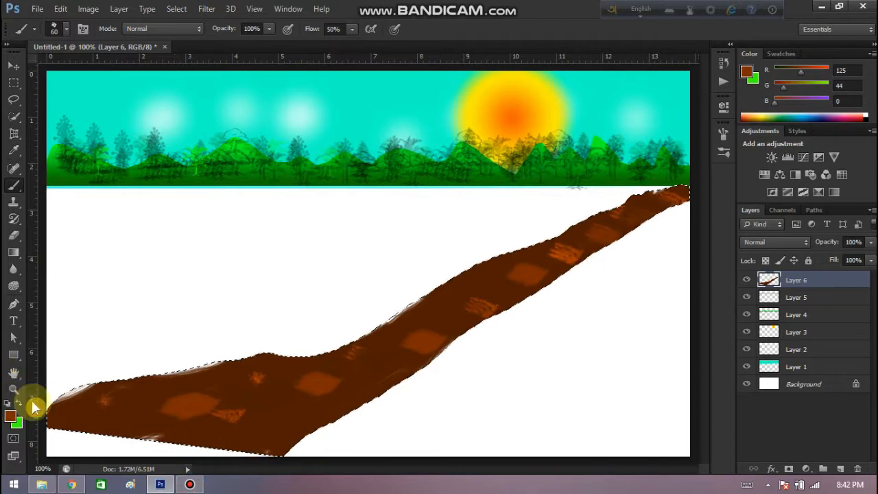
Deselect the road area, set the foreground color to RGB 113, 40, 0, and paint the canvas's lower-left corner below the road.
{"action": "key", "text": "ctrl+d"}
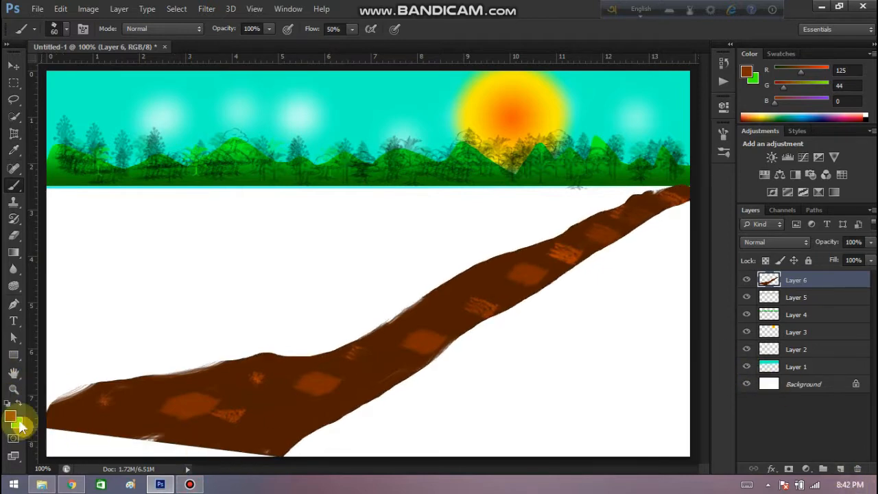
{"action": "left_click", "coordinate": [14, 419]}
{"action": "left_click", "coordinate": [330, 309]}
{"action": "left_click", "coordinate": [473, 210]}
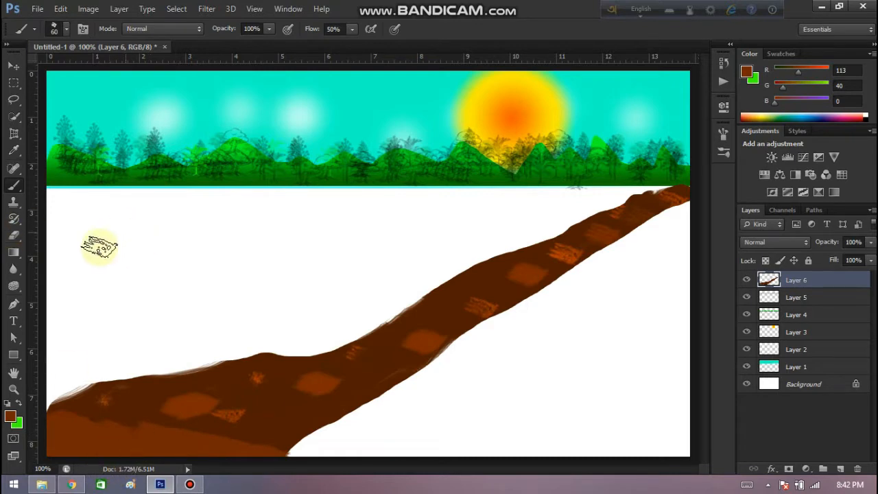
On a new layer, paint the whole field between the tree line and the road's upper edge in dark green (RGB 29, 113, 0).
{"action": "left_click", "coordinate": [840, 468]}
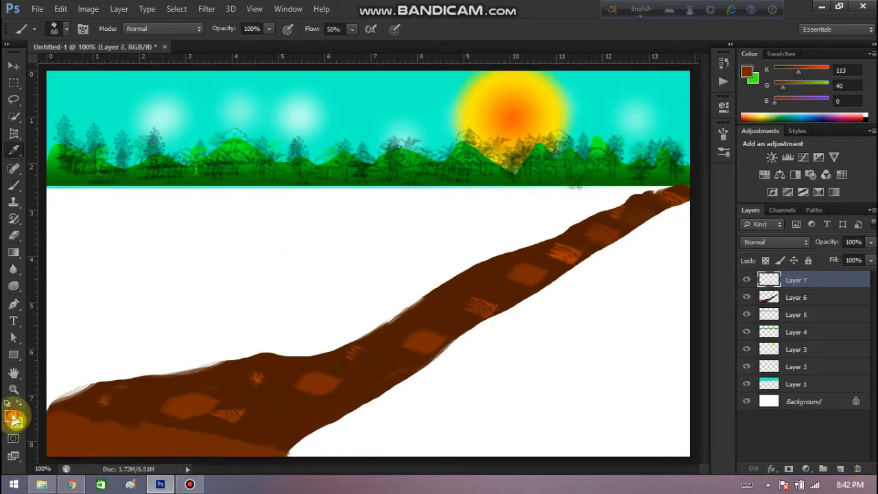
{"action": "left_click", "coordinate": [15, 419]}
{"action": "left_click", "coordinate": [346, 334]}
{"action": "left_click", "coordinate": [472, 210]}
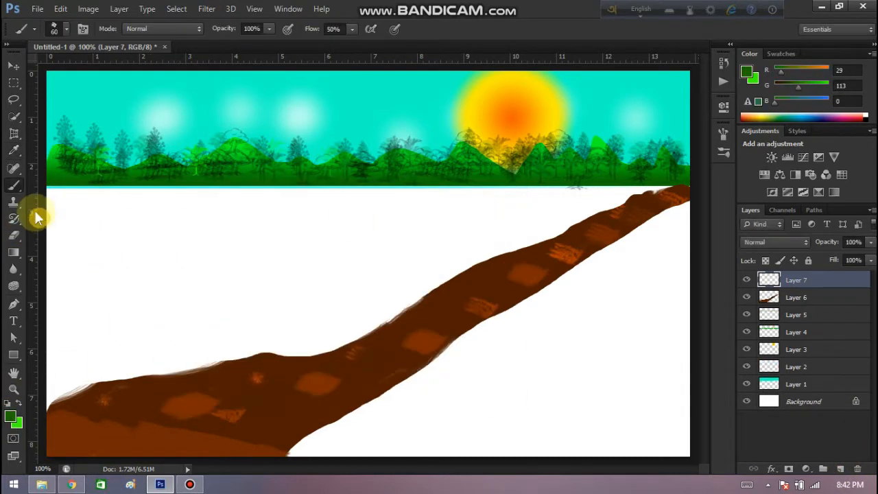
{"action": "left_click_drag", "start_coordinate": [62, 197], "coordinate": [458, 196]}
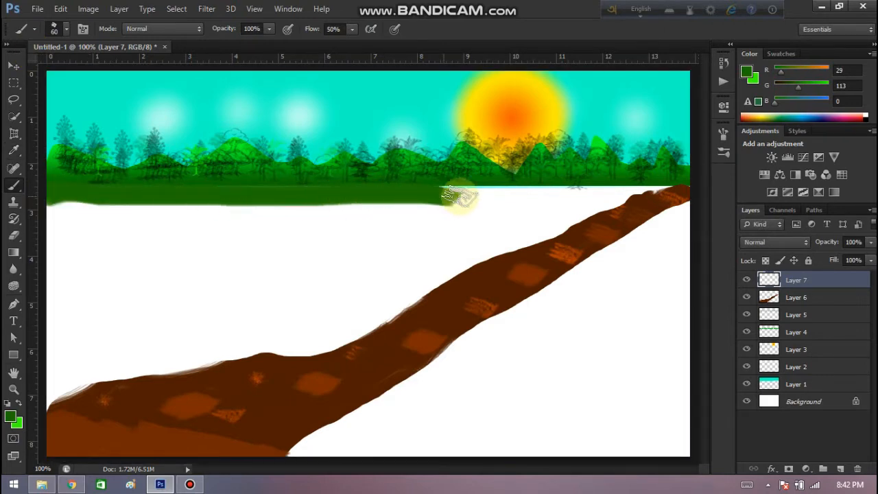
{"action": "mouse_move", "coordinate": [621, 190]}
{"action": "left_mouse_down"}
{"action": "mouse_move", "coordinate": [290, 339]}
{"action": "mouse_move", "coordinate": [74, 384]}
{"action": "mouse_move", "coordinate": [44, 401]}
{"action": "mouse_move", "coordinate": [65, 375]}
{"action": "mouse_move", "coordinate": [140, 350]}
{"action": "mouse_move", "coordinate": [283, 328]}
{"action": "left_mouse_up"}
{"action": "mouse_move", "coordinate": [343, 295]}
{"action": "left_mouse_down"}
{"action": "mouse_move", "coordinate": [327, 311]}
{"action": "mouse_move", "coordinate": [424, 260]}
{"action": "mouse_move", "coordinate": [588, 196]}
{"action": "mouse_move", "coordinate": [538, 198]}
{"action": "mouse_move", "coordinate": [459, 243]}
{"action": "mouse_move", "coordinate": [512, 216]}
{"action": "mouse_move", "coordinate": [248, 325]}
{"action": "mouse_move", "coordinate": [41, 350]}
{"action": "mouse_move", "coordinate": [315, 288]}
{"action": "mouse_move", "coordinate": [493, 207]}
{"action": "mouse_move", "coordinate": [320, 285]}
{"action": "mouse_move", "coordinate": [61, 323]}
{"action": "mouse_move", "coordinate": [414, 229]}
{"action": "mouse_move", "coordinate": [377, 232]}
{"action": "mouse_move", "coordinate": [207, 320]}
{"action": "left_mouse_up"}
{"action": "mouse_move", "coordinate": [49, 313]}
{"action": "left_mouse_down"}
{"action": "mouse_move", "coordinate": [401, 217]}
{"action": "mouse_move", "coordinate": [12, 307]}
{"action": "mouse_move", "coordinate": [323, 220]}
{"action": "mouse_move", "coordinate": [311, 205]}
{"action": "mouse_move", "coordinate": [132, 270]}
{"action": "mouse_move", "coordinate": [54, 263]}
{"action": "mouse_move", "coordinate": [261, 232]}
{"action": "mouse_move", "coordinate": [218, 220]}
{"action": "mouse_move", "coordinate": [104, 273]}
{"action": "mouse_move", "coordinate": [204, 206]}
{"action": "mouse_move", "coordinate": [140, 203]}
{"action": "mouse_move", "coordinate": [56, 221]}
{"action": "mouse_move", "coordinate": [174, 228]}
{"action": "mouse_move", "coordinate": [71, 226]}
{"action": "mouse_move", "coordinate": [152, 244]}
{"action": "mouse_move", "coordinate": [285, 349]}
{"action": "left_mouse_up"}
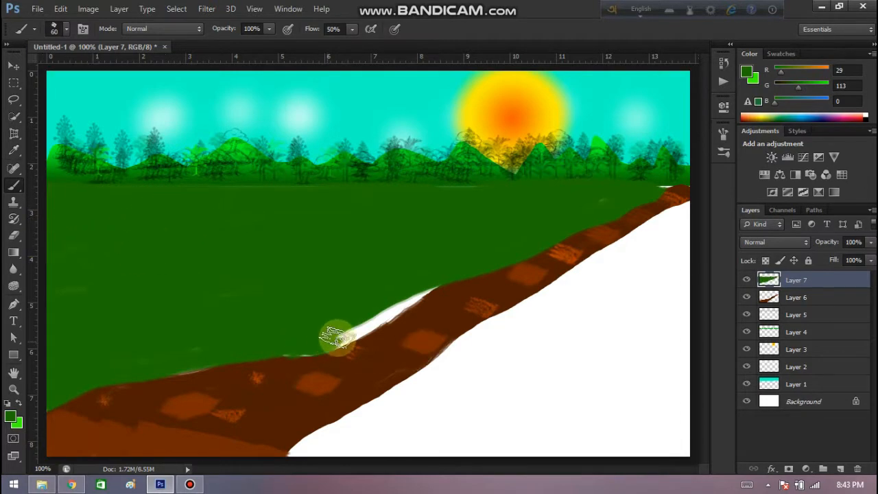
{"action": "mouse_move", "coordinate": [396, 306]}
{"action": "left_mouse_down"}
{"action": "mouse_move", "coordinate": [421, 284]}
{"action": "mouse_move", "coordinate": [427, 332]}
{"action": "left_mouse_up"}
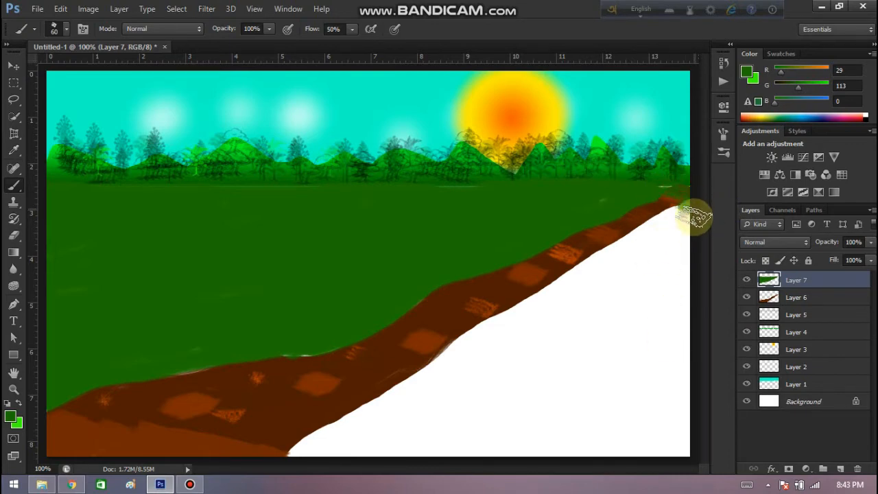
Fill the white area below the road with the same dark green, from the canvas's right edge to the road's lower edge.
{"action": "mouse_move", "coordinate": [694, 219]}
{"action": "left_mouse_down"}
{"action": "mouse_move", "coordinate": [668, 353]}
{"action": "mouse_move", "coordinate": [681, 442]}
{"action": "mouse_move", "coordinate": [694, 331]}
{"action": "mouse_move", "coordinate": [676, 377]}
{"action": "left_mouse_up"}
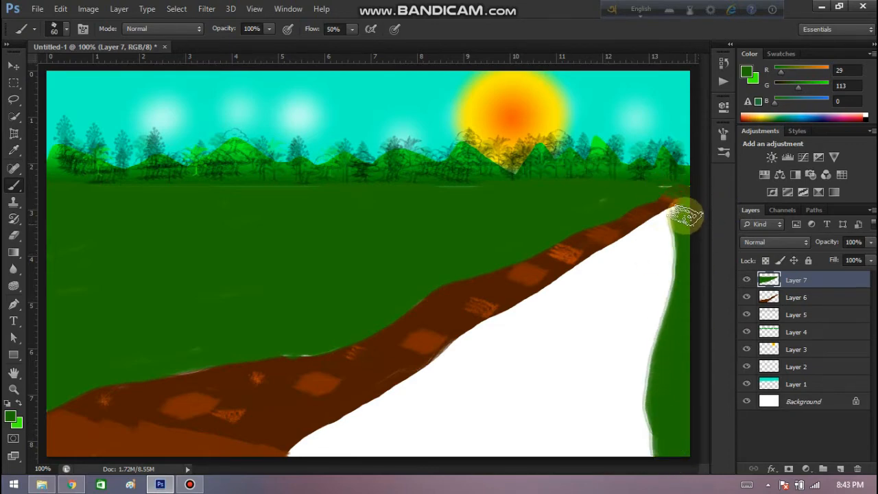
{"action": "mouse_move", "coordinate": [686, 216]}
{"action": "left_mouse_down"}
{"action": "mouse_move", "coordinate": [666, 282]}
{"action": "mouse_move", "coordinate": [621, 429]}
{"action": "mouse_move", "coordinate": [650, 403]}
{"action": "mouse_move", "coordinate": [626, 449]}
{"action": "mouse_move", "coordinate": [600, 457]}
{"action": "mouse_move", "coordinate": [662, 226]}
{"action": "mouse_move", "coordinate": [608, 327]}
{"action": "mouse_move", "coordinate": [566, 437]}
{"action": "mouse_move", "coordinate": [584, 443]}
{"action": "mouse_move", "coordinate": [620, 358]}
{"action": "mouse_move", "coordinate": [643, 238]}
{"action": "mouse_move", "coordinate": [614, 258]}
{"action": "mouse_move", "coordinate": [528, 460]}
{"action": "mouse_move", "coordinate": [531, 420]}
{"action": "mouse_move", "coordinate": [601, 265]}
{"action": "mouse_move", "coordinate": [577, 276]}
{"action": "mouse_move", "coordinate": [531, 365]}
{"action": "mouse_move", "coordinate": [503, 448]}
{"action": "mouse_move", "coordinate": [497, 420]}
{"action": "mouse_move", "coordinate": [552, 314]}
{"action": "mouse_move", "coordinate": [546, 294]}
{"action": "mouse_move", "coordinate": [458, 467]}
{"action": "mouse_move", "coordinate": [524, 313]}
{"action": "mouse_move", "coordinate": [511, 313]}
{"action": "mouse_move", "coordinate": [453, 399]}
{"action": "mouse_move", "coordinate": [422, 466]}
{"action": "mouse_move", "coordinate": [469, 344]}
{"action": "left_mouse_up"}
{"action": "mouse_move", "coordinate": [411, 363]}
{"action": "left_mouse_down"}
{"action": "mouse_move", "coordinate": [462, 354]}
{"action": "mouse_move", "coordinate": [425, 400]}
{"action": "mouse_move", "coordinate": [439, 368]}
{"action": "mouse_move", "coordinate": [300, 457]}
{"action": "mouse_move", "coordinate": [443, 389]}
{"action": "mouse_move", "coordinate": [347, 451]}
{"action": "mouse_move", "coordinate": [354, 463]}
{"action": "mouse_move", "coordinate": [528, 379]}
{"action": "left_mouse_up"}
Set the foreground color to brown (RGB 113, 61, 0) and paint a band along the road's entire lower edge.
{"action": "left_click", "coordinate": [15, 420]}
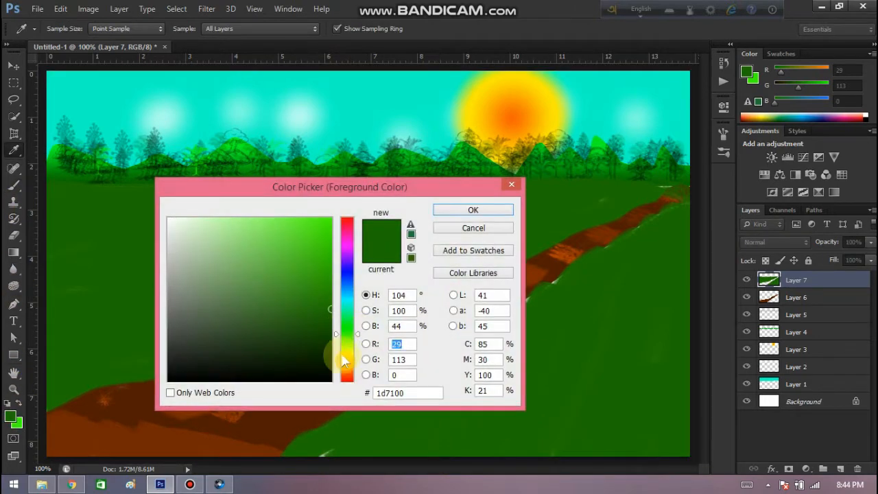
{"action": "left_click", "coordinate": [327, 318]}
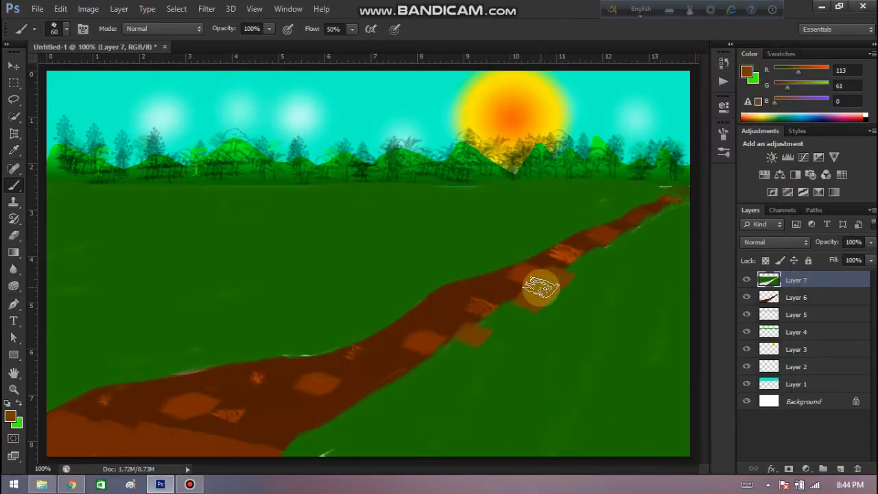
{"action": "left_click_drag", "start_coordinate": [319, 456], "coordinate": [340, 451]}
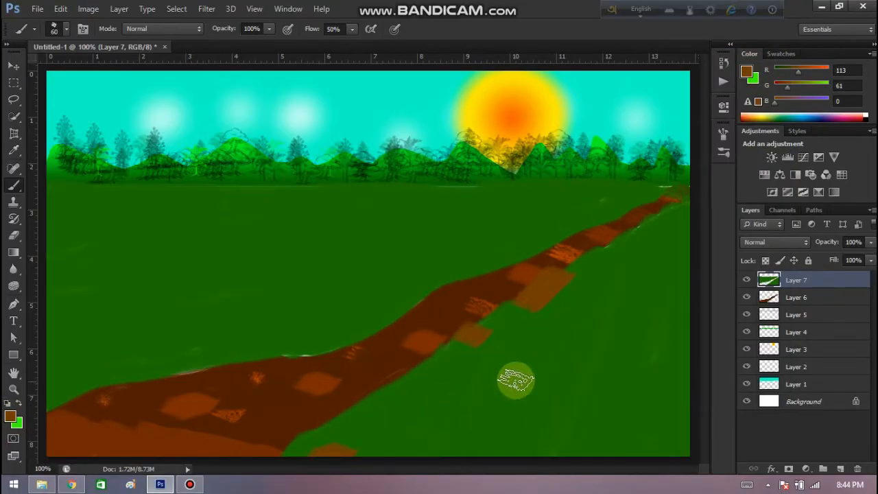
{"action": "left_click_drag", "start_coordinate": [632, 231], "coordinate": [442, 326]}
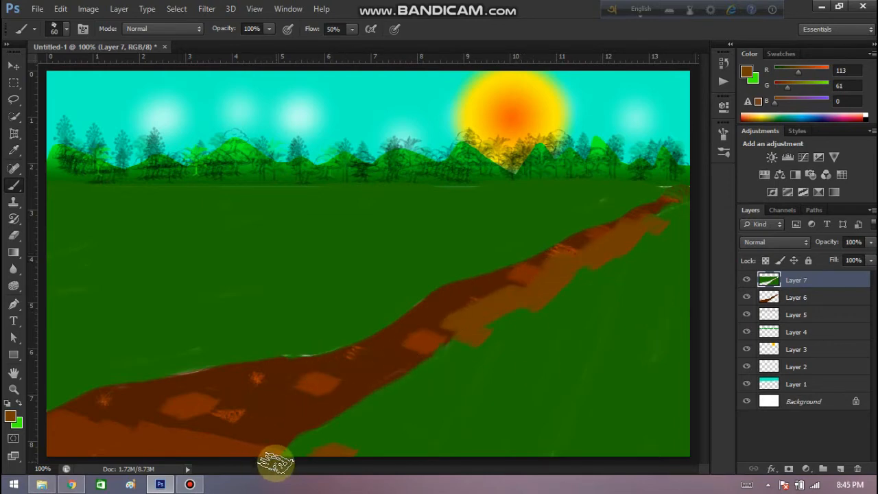
{"action": "left_click_drag", "start_coordinate": [280, 458], "coordinate": [563, 274]}
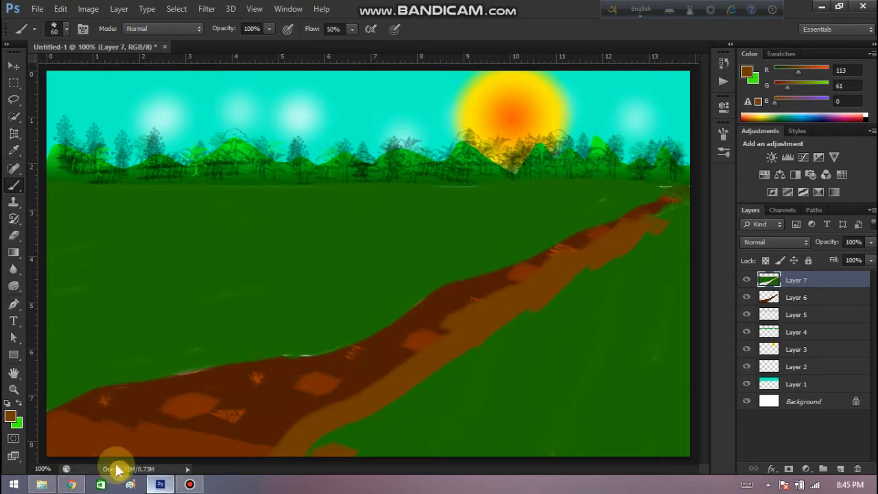
Set the foreground color to darker brown (RGB 95, 51, 0) and dab patches along both edges of the road.
{"action": "left_click", "coordinate": [11, 416]}
{"action": "left_click", "coordinate": [324, 321]}
{"action": "left_click", "coordinate": [502, 208]}
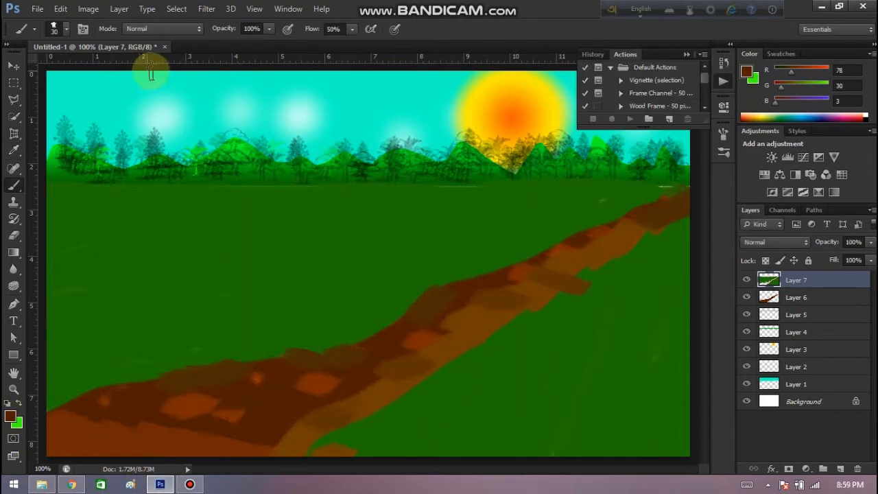
Choose the grainy 2500 px texture brush, set it to 100 px, and paint the length of the road in dark brown (RGB 78, 30, 3).
{"action": "left_click", "coordinate": [60, 29]}
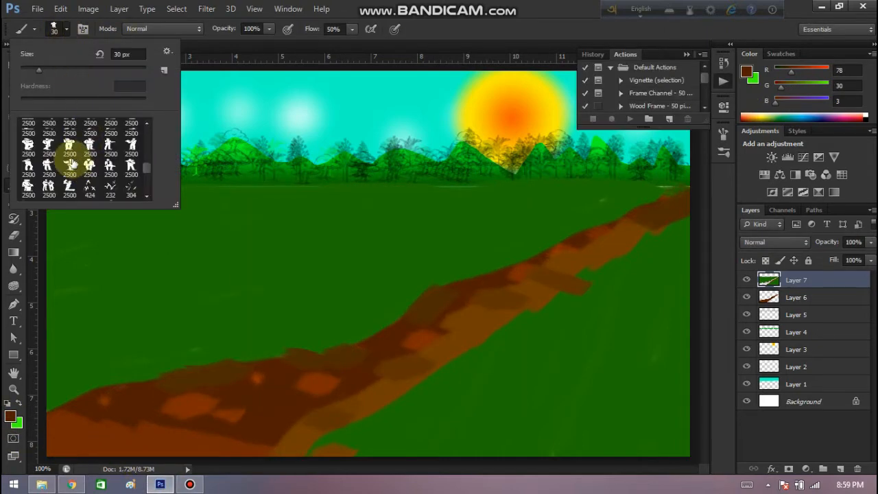
{"action": "left_click", "coordinate": [96, 145]}
{"action": "left_click", "coordinate": [84, 69]}
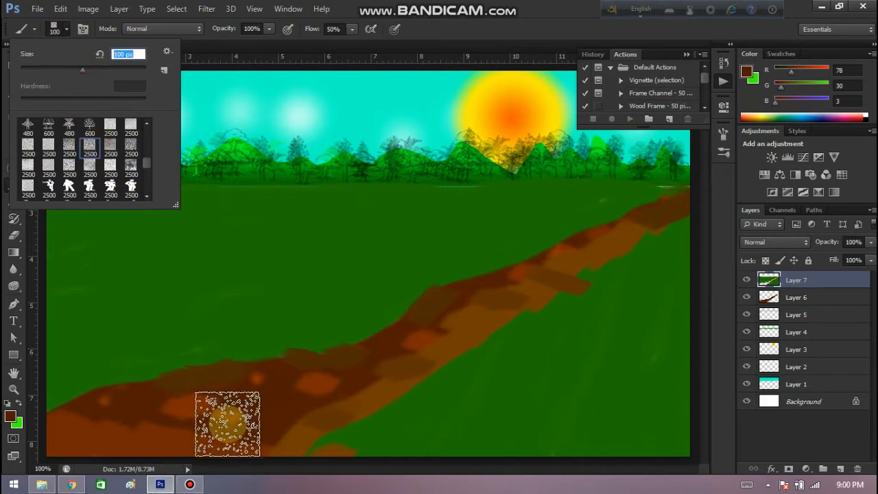
{"action": "left_click", "coordinate": [126, 439]}
{"action": "mouse_move", "coordinate": [200, 424]}
{"action": "left_mouse_down"}
{"action": "mouse_move", "coordinate": [237, 430]}
{"action": "mouse_move", "coordinate": [325, 404]}
{"action": "mouse_move", "coordinate": [406, 362]}
{"action": "mouse_move", "coordinate": [464, 311]}
{"action": "mouse_move", "coordinate": [637, 231]}
{"action": "left_mouse_up"}
Reduce the texture brush to 35 px and cover the remaining lighter areas at the road's lower-left end.
{"action": "key", "text": "bracketleft"}
{"action": "key", "text": "bracketleft"}
{"action": "key", "text": "bracketleft"}
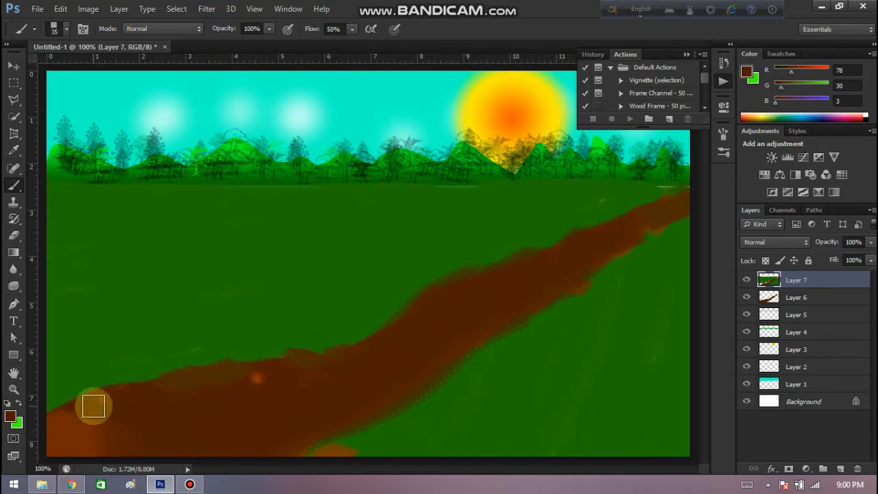
{"action": "mouse_move", "coordinate": [94, 407]}
{"action": "left_mouse_down"}
{"action": "mouse_move", "coordinate": [323, 364]}
{"action": "mouse_move", "coordinate": [114, 416]}
{"action": "mouse_move", "coordinate": [127, 413]}
{"action": "mouse_move", "coordinate": [89, 444]}
{"action": "left_mouse_up"}
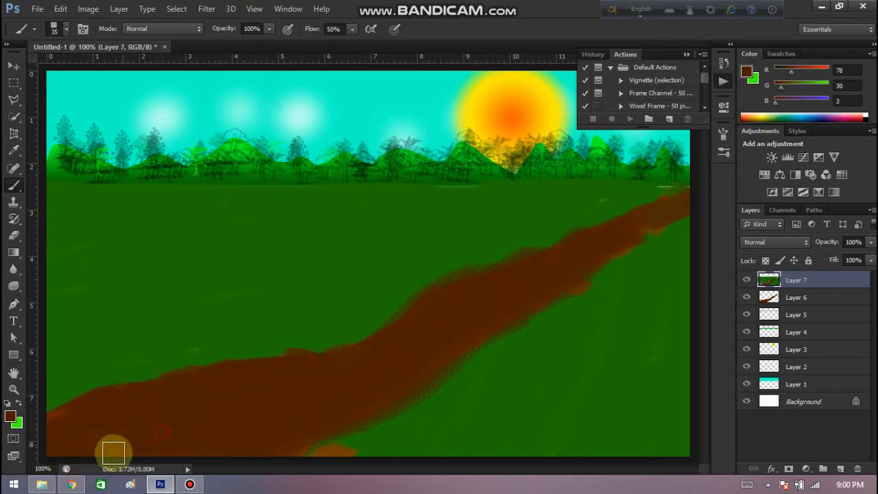
Add a new layer for birds, choose a flying-bird brush, and set the foreground color to black.
{"action": "left_click", "coordinate": [840, 469]}
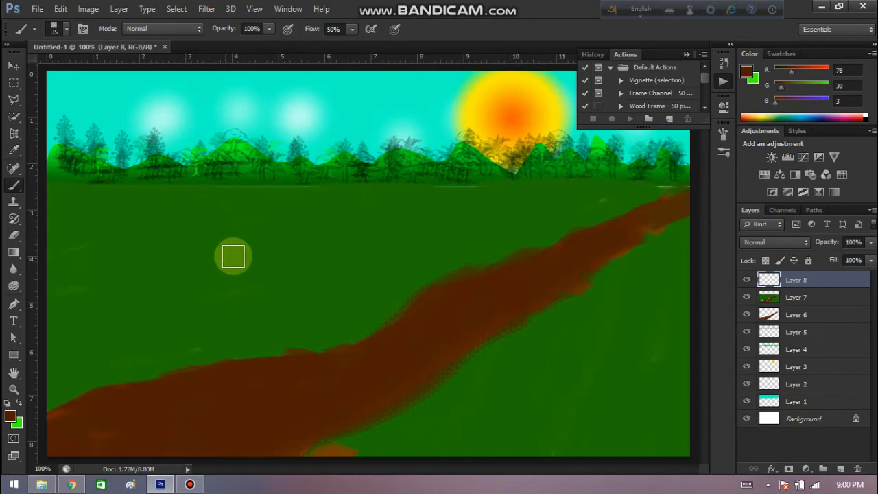
{"action": "left_click", "coordinate": [66, 29]}
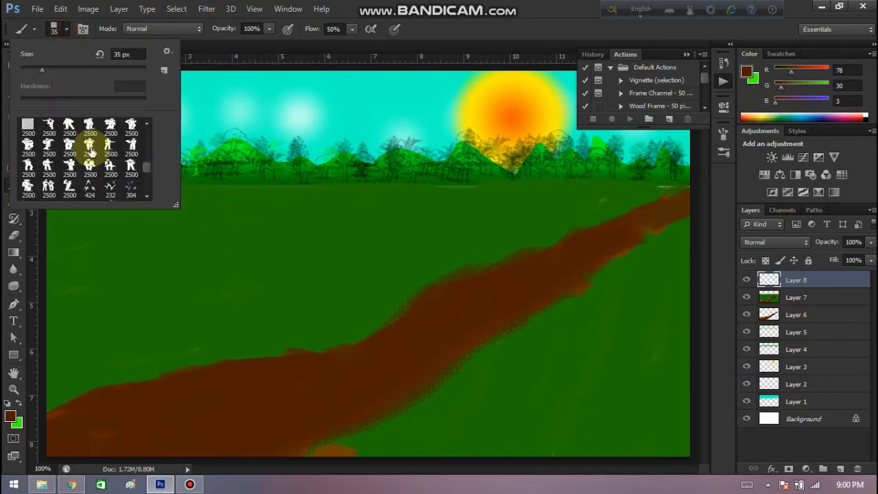
{"action": "scroll", "coordinate": [89, 145], "scroll_direction": "down", "scroll_amount": 5}
{"action": "scroll", "coordinate": [134, 189], "scroll_direction": "down", "scroll_amount": 1}
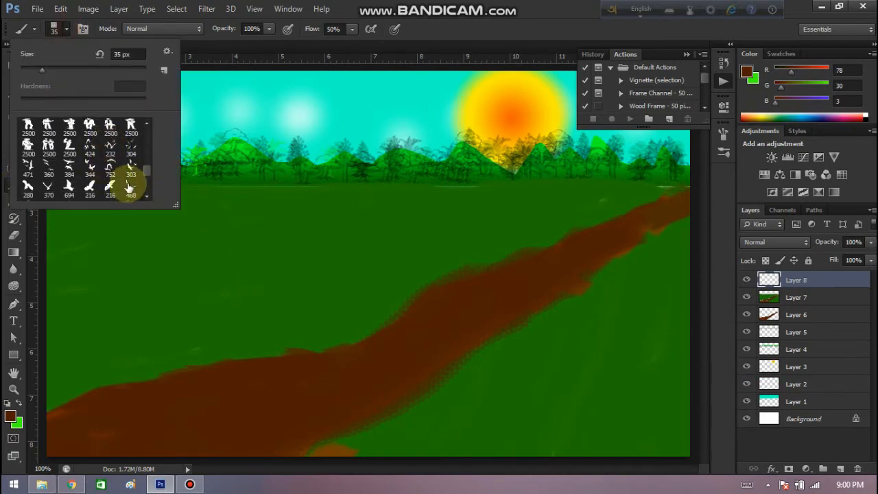
{"action": "left_click", "coordinate": [11, 416]}
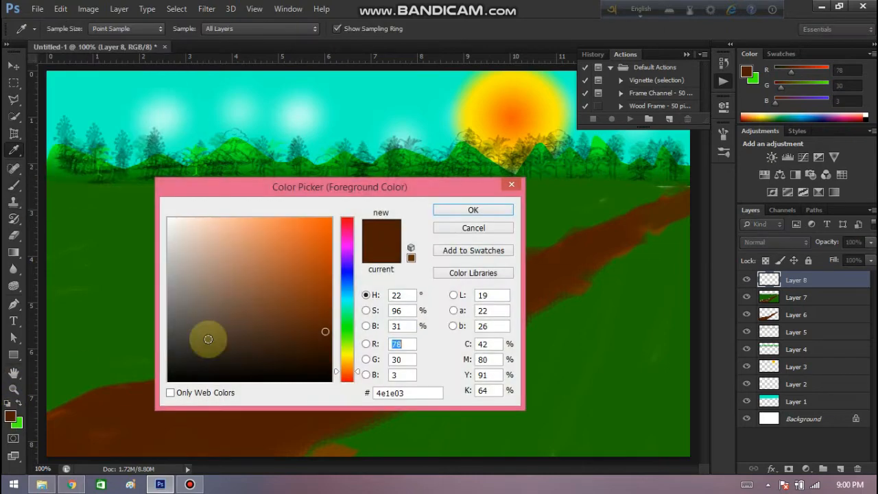
{"action": "left_click", "coordinate": [171, 380]}
{"action": "left_click", "coordinate": [473, 211]}
Stamp a flock of five birds in the sky's left part, shrinking the brush to 45 px for the smaller ones.
{"action": "key", "text": "bracketleft"}
{"action": "key", "text": "bracketleft"}
{"action": "key", "text": "bracketleft"}
{"action": "key", "text": "bracketleft"}
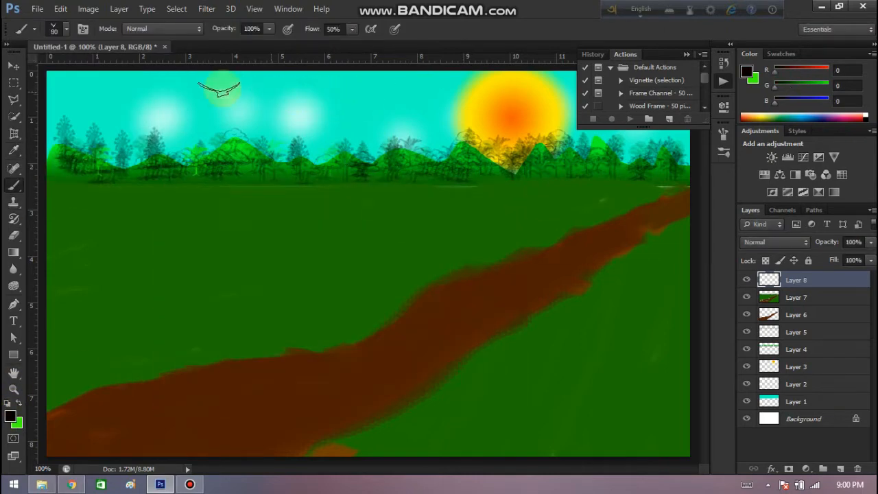
{"action": "key", "text": "bracketleft"}
{"action": "key", "text": "bracketleft"}
{"action": "key", "text": "bracketleft"}
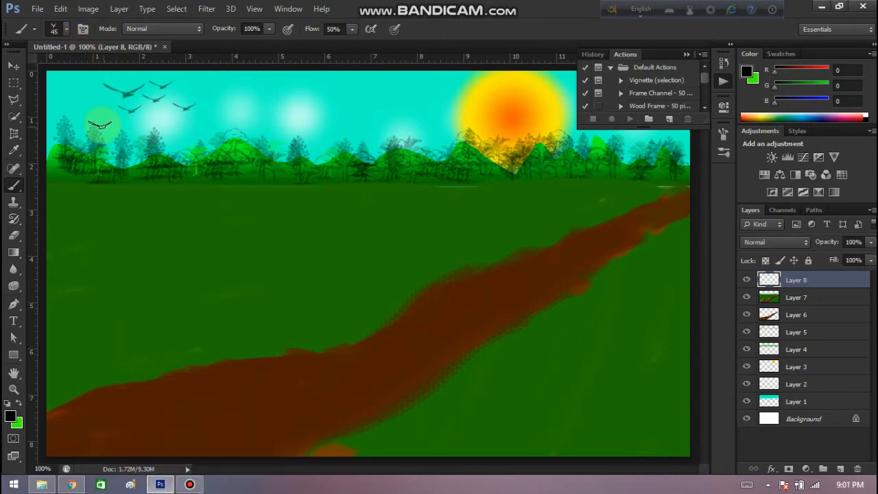
Choose the 488 px bird brush, reduce it down to 20 px, and stamp flocks left of the sun, over it and near the right cloud.
{"action": "left_click", "coordinate": [68, 34]}
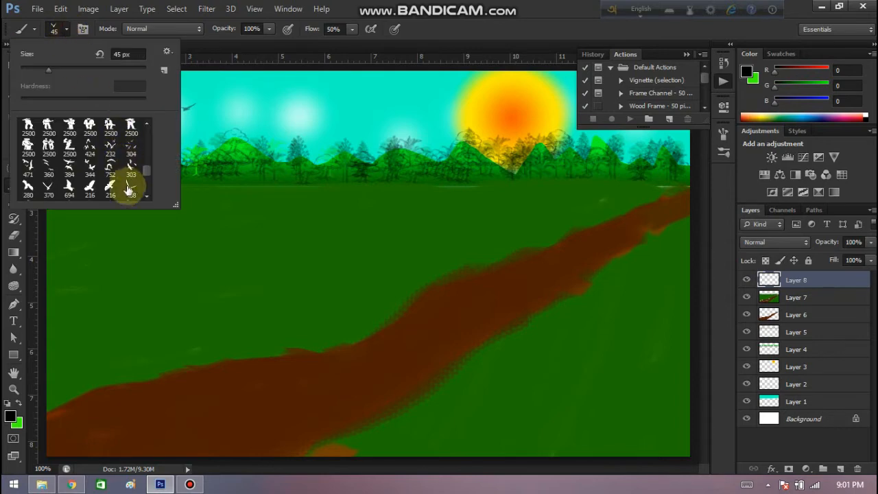
{"action": "left_click", "coordinate": [125, 186]}
{"action": "left_click", "coordinate": [387, 68]}
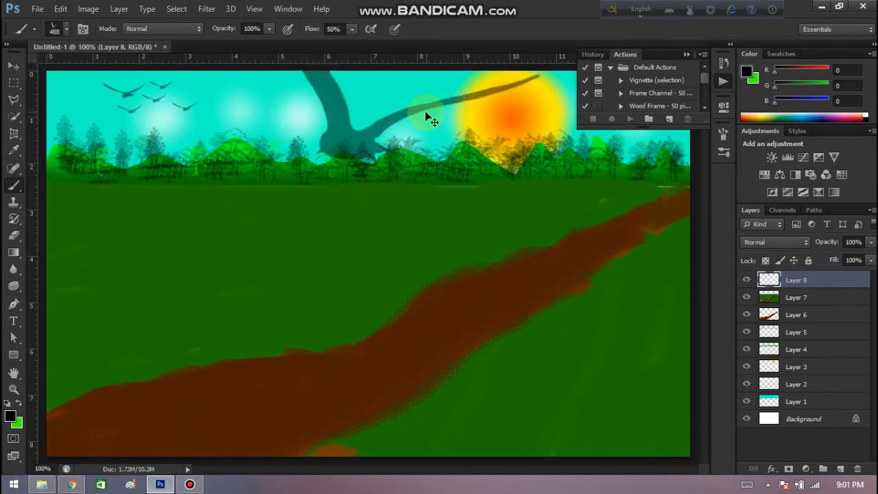
{"action": "key", "text": "ctrl+z"}
{"action": "key", "text": "bracketleft"}
{"action": "key", "text": "bracketleft"}
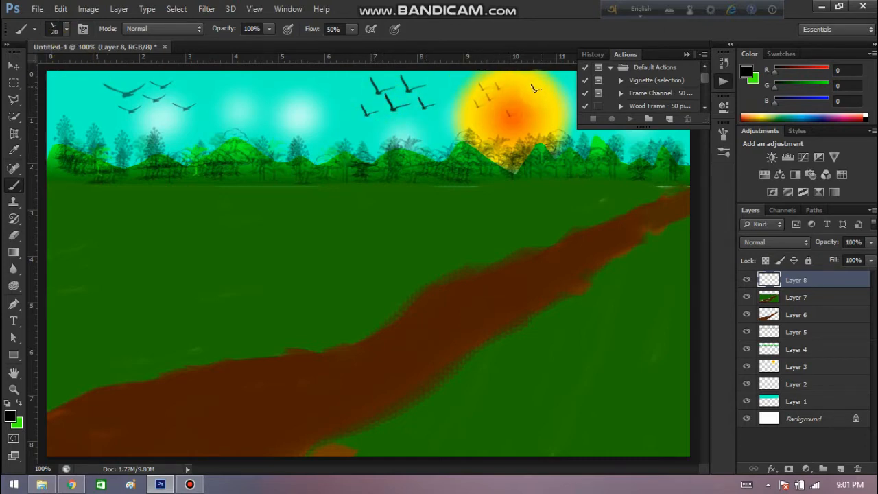
{"action": "left_click", "coordinate": [685, 57]}
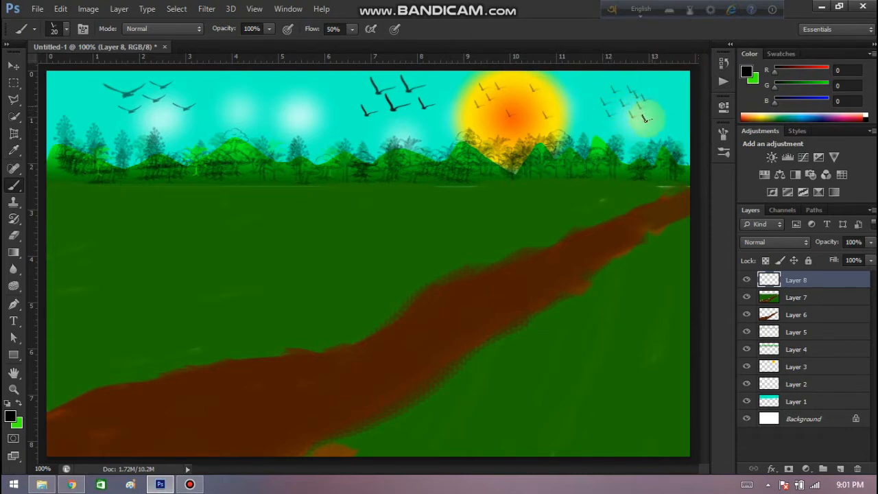
Add a new layer for foreground trees, choose a bushy palm tree brush, and reduce it to 100 px.
{"action": "left_click", "coordinate": [840, 469]}
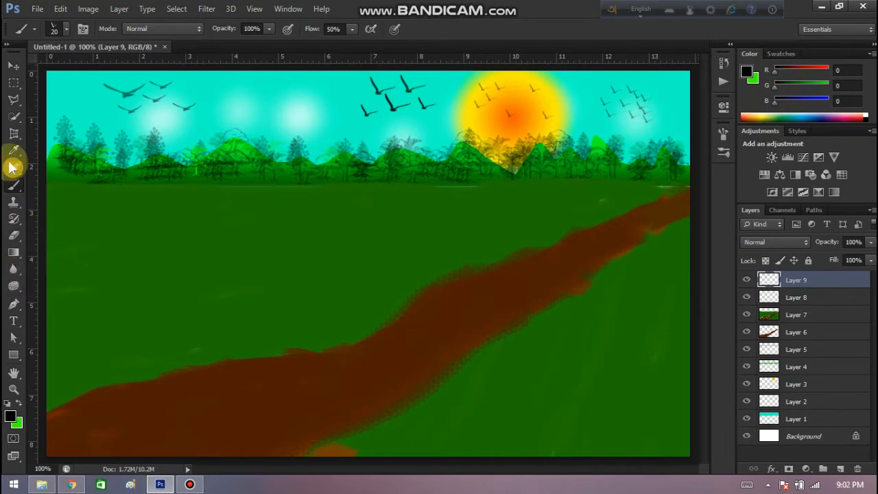
{"action": "left_click", "coordinate": [66, 30]}
{"action": "scroll", "coordinate": [112, 172], "scroll_direction": "down", "scroll_amount": 5}
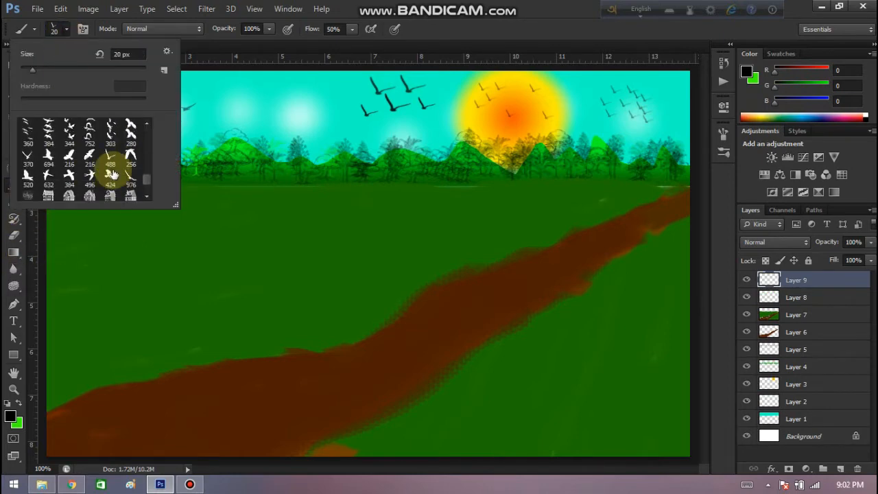
{"action": "scroll", "coordinate": [112, 176], "scroll_direction": "down", "scroll_amount": 8}
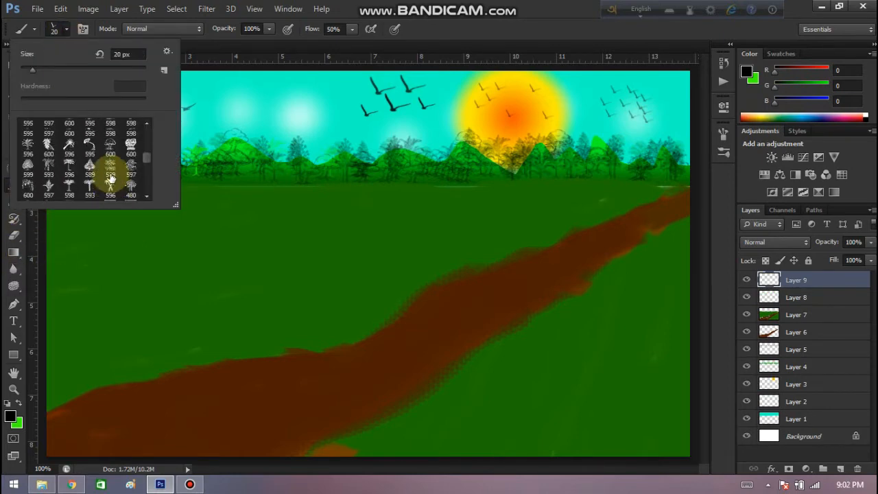
{"action": "left_click", "coordinate": [67, 29]}
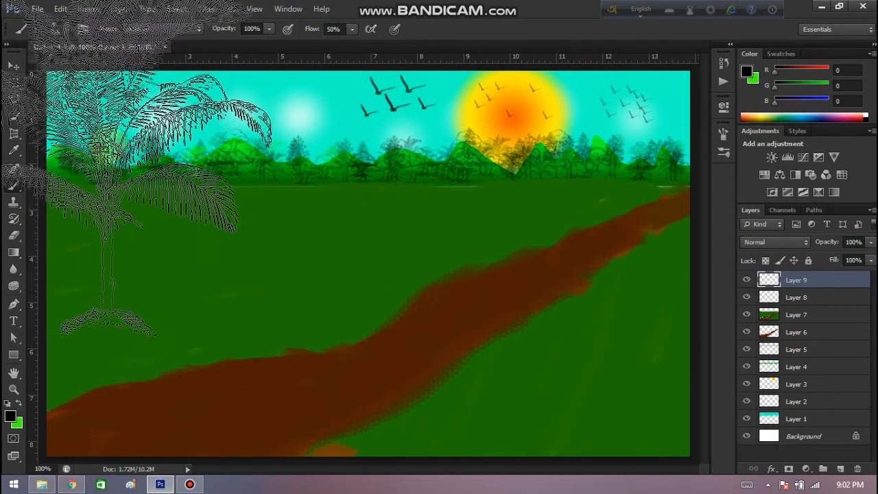
{"action": "key", "text": "bracketleft"}
{"action": "key", "text": "bracketleft"}
{"action": "key", "text": "bracketleft"}
{"action": "key", "text": "bracketleft"}
{"action": "key", "text": "bracketleft"}
{"action": "key", "text": "bracketleft"}
{"action": "key", "text": "bracketleft"}
{"action": "key", "text": "bracketleft"}
{"action": "key", "text": "bracketleft"}
{"action": "key", "text": "bracketleft"}
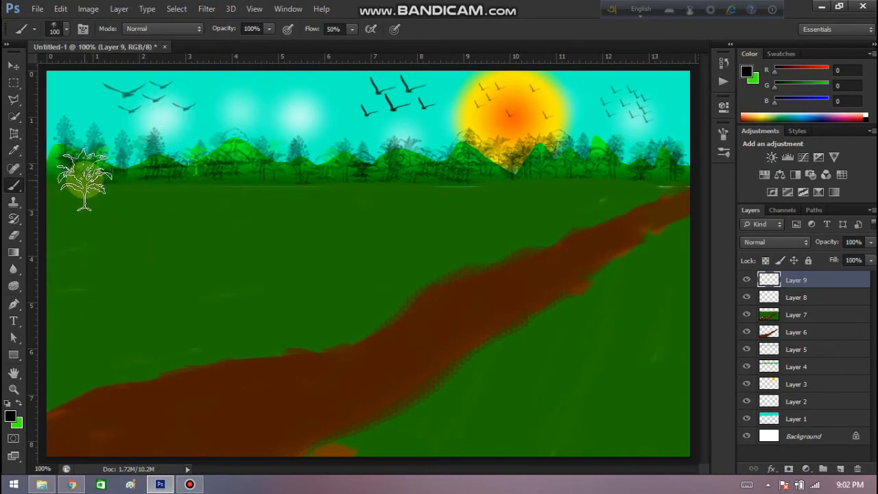
Stamp six black palms along the horizon, one at 100 px near the canvas's left edge and five at 70 px up to the sun.
{"action": "left_click", "coordinate": [94, 177]}
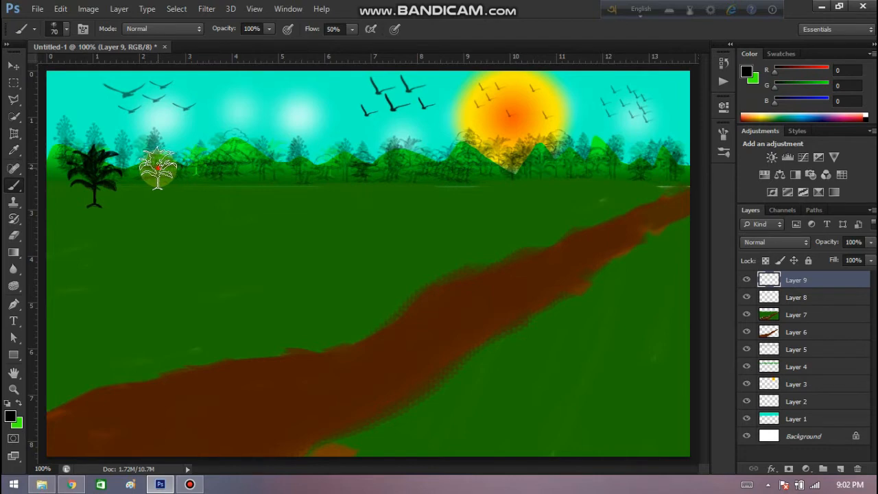
{"action": "left_click", "coordinate": [158, 168]}
{"action": "left_click", "coordinate": [253, 166]}
{"action": "left_click", "coordinate": [335, 171]}
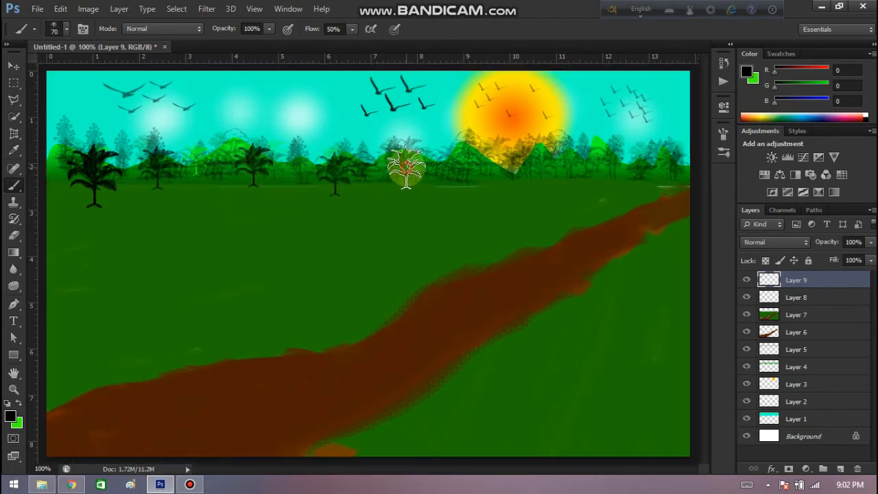
{"action": "left_click", "coordinate": [406, 168]}
{"action": "left_click", "coordinate": [501, 170]}
Choose the 593 px straight-trunked palm brush, reduce it to 80 px, and stamp two palms on the horizon right of the sun.
{"action": "left_click", "coordinate": [66, 30]}
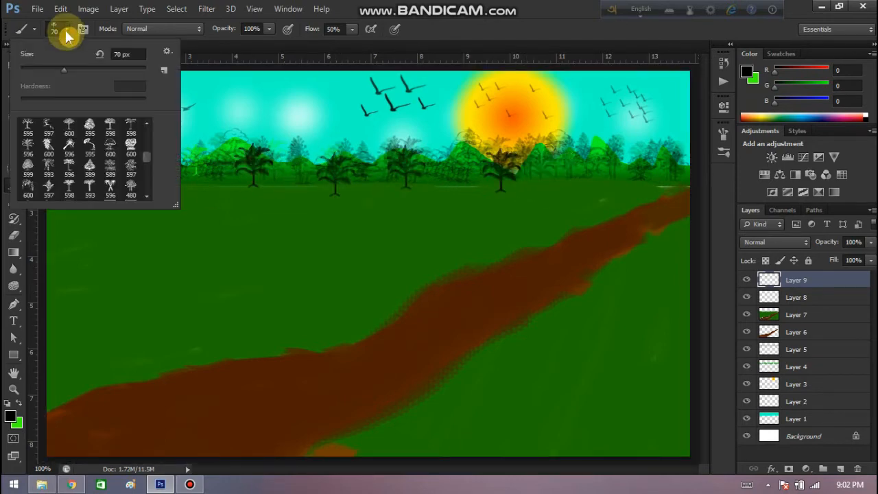
{"action": "scroll", "coordinate": [63, 154], "scroll_direction": "down", "scroll_amount": 1}
{"action": "left_click", "coordinate": [90, 176]}
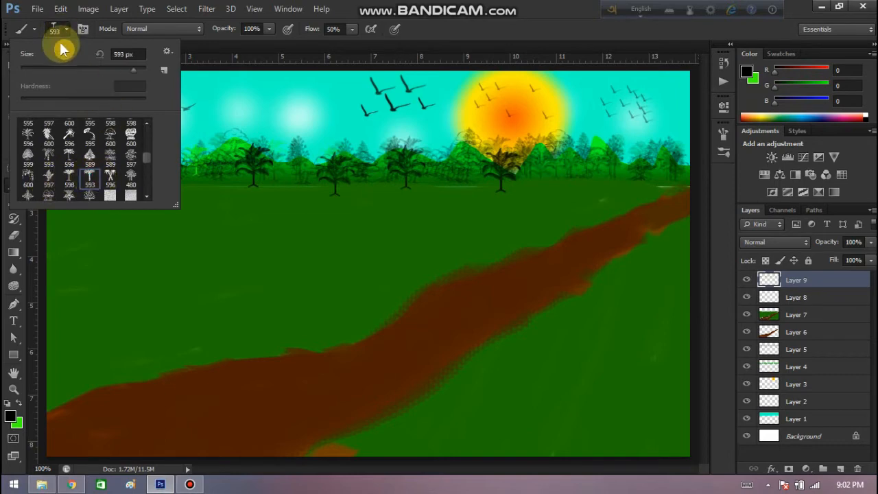
{"action": "left_click", "coordinate": [67, 69]}
{"action": "left_click", "coordinate": [67, 30]}
{"action": "key", "text": "bracketleft"}
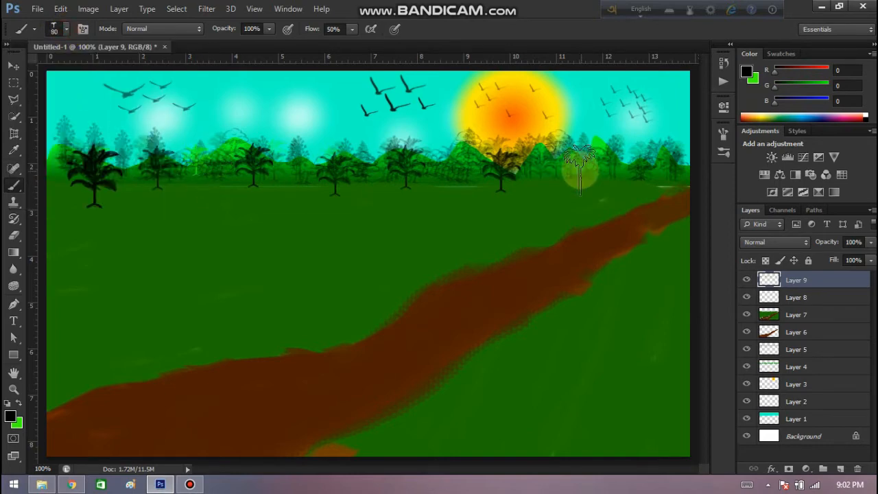
{"action": "left_click", "coordinate": [576, 163]}
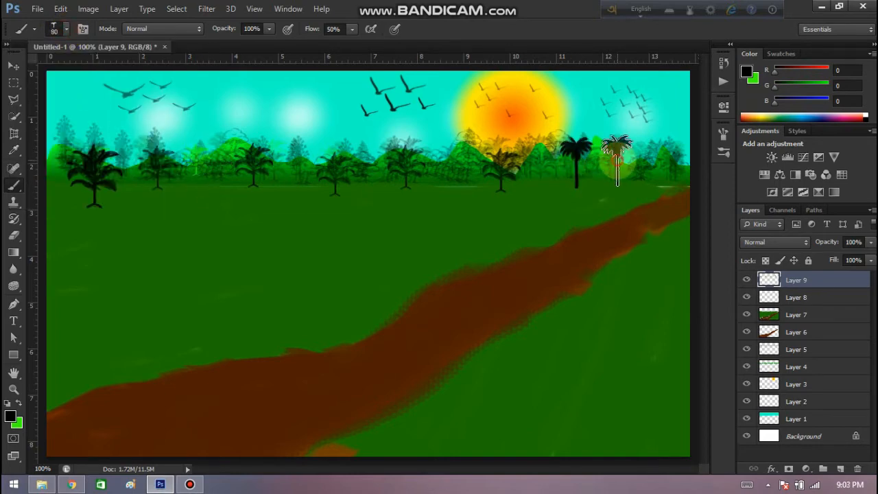
{"action": "left_click", "coordinate": [617, 161]}
Stamp a 900 px palm trunk in brown RGB 85, 31, 0 across the road right of the sun, and soften its edges with the Blur tool.
{"action": "key", "text": "bracketright"}
{"action": "key", "text": "bracketright"}
{"action": "key", "text": "bracketright"}
{"action": "key", "text": "bracketright"}
{"action": "key", "text": "bracketright"}
{"action": "key", "text": "bracketright"}
{"action": "key", "text": "bracketright"}
{"action": "key", "text": "bracketright"}
{"action": "key", "text": "bracketright"}
{"action": "key", "text": "bracketright"}
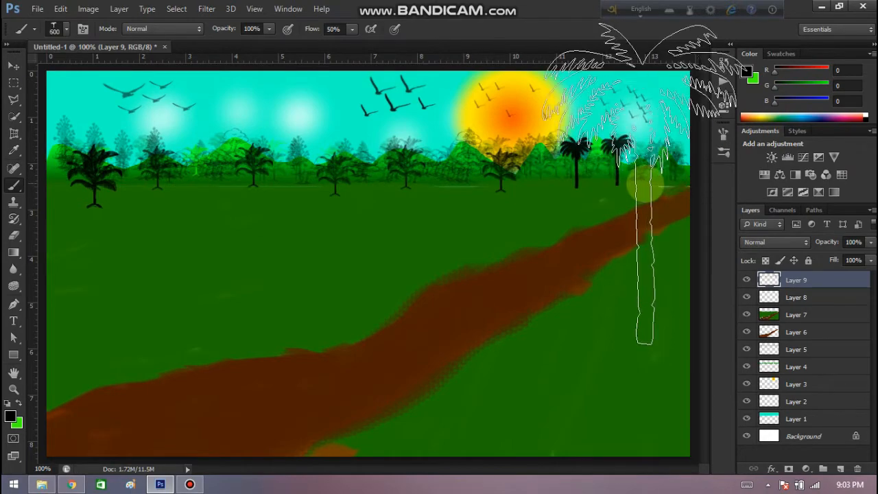
{"action": "key", "text": "i"}
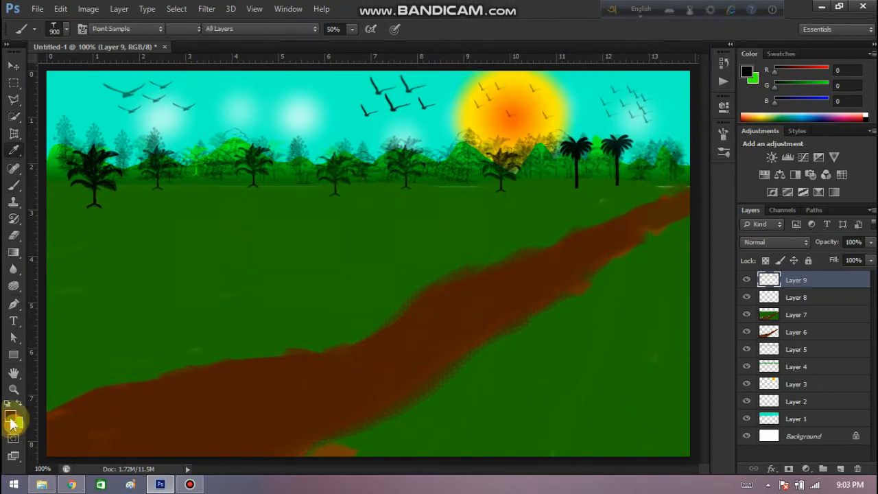
{"action": "left_click", "coordinate": [11, 423]}
{"action": "left_click", "coordinate": [332, 334]}
{"action": "left_click", "coordinate": [447, 206]}
{"action": "key", "text": "b"}
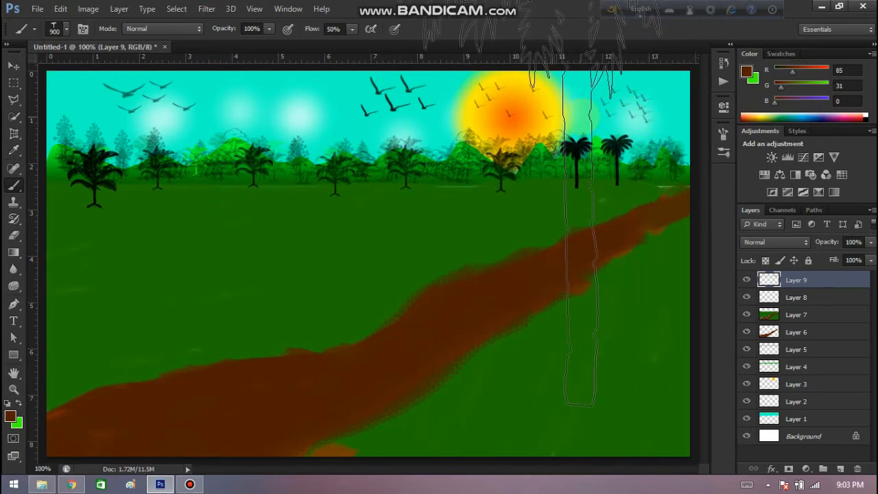
{"action": "left_click", "coordinate": [581, 117]}
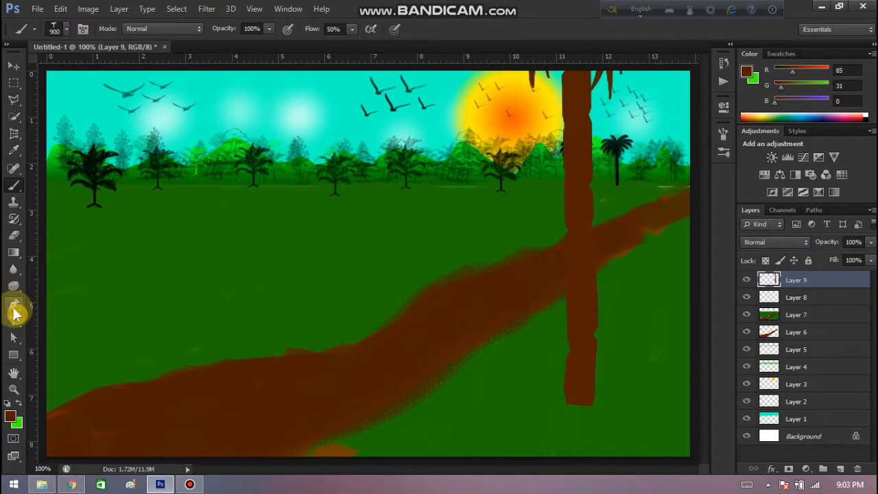
{"action": "left_click", "coordinate": [14, 269]}
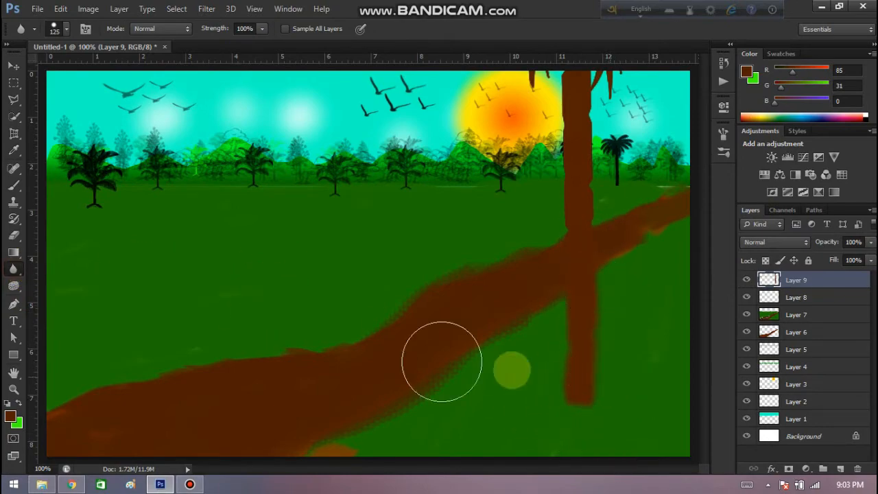
Reduce the palm brush to 700 px, set the foreground color to RGB 107, 39, 0, and stamp a large trunk on the left field.
{"action": "left_click", "coordinate": [14, 185]}
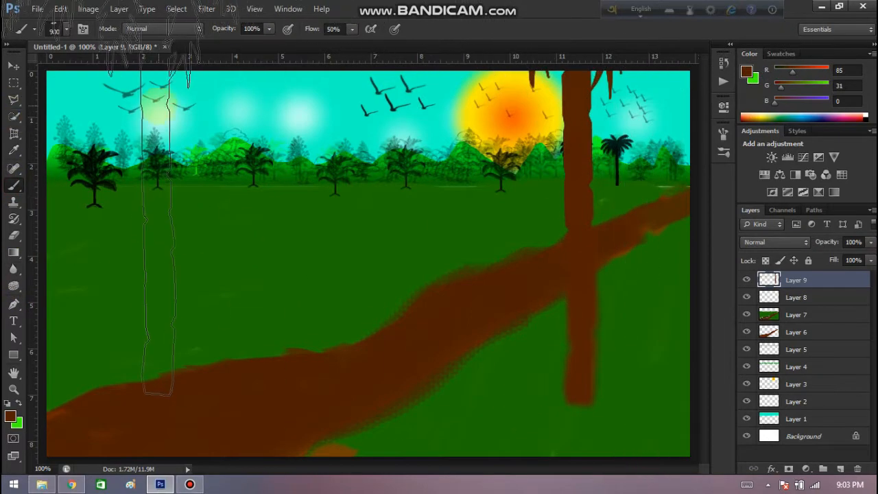
{"action": "key", "text": "bracketright"}
{"action": "key", "text": "bracketright"}
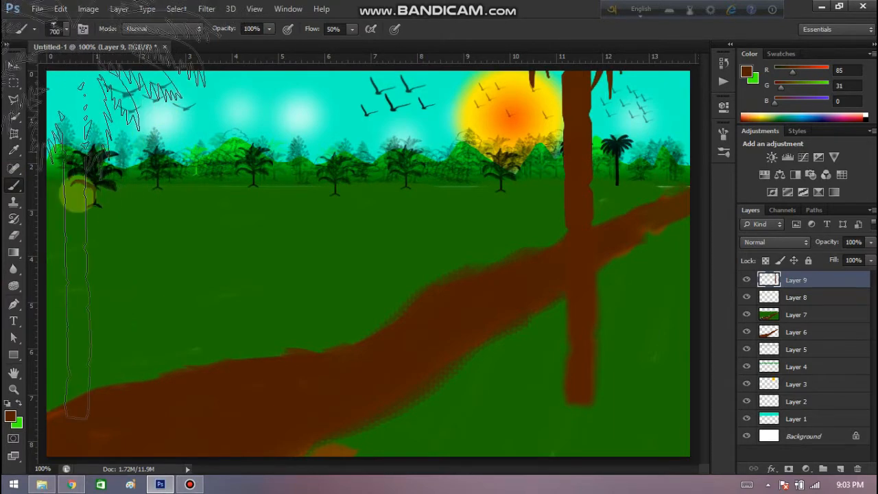
{"action": "left_click", "coordinate": [12, 417]}
{"action": "left_click_drag", "start_coordinate": [374, 240], "coordinate": [349, 310]}
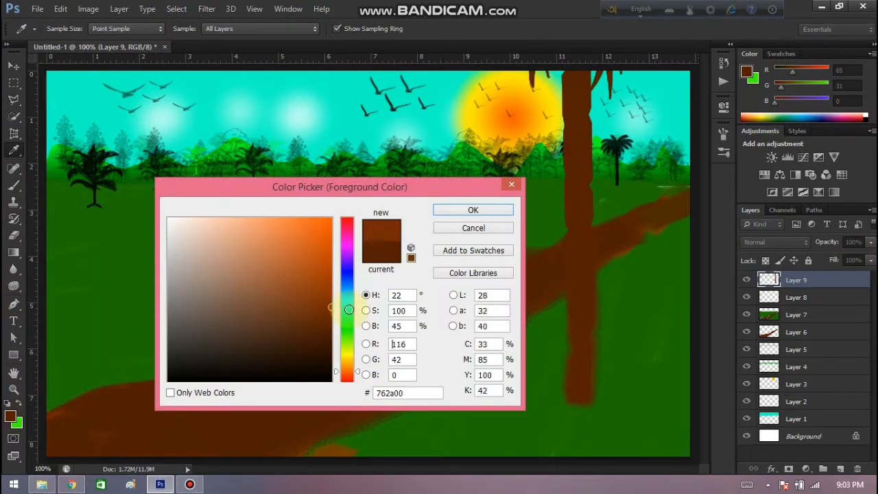
{"action": "left_click", "coordinate": [498, 212]}
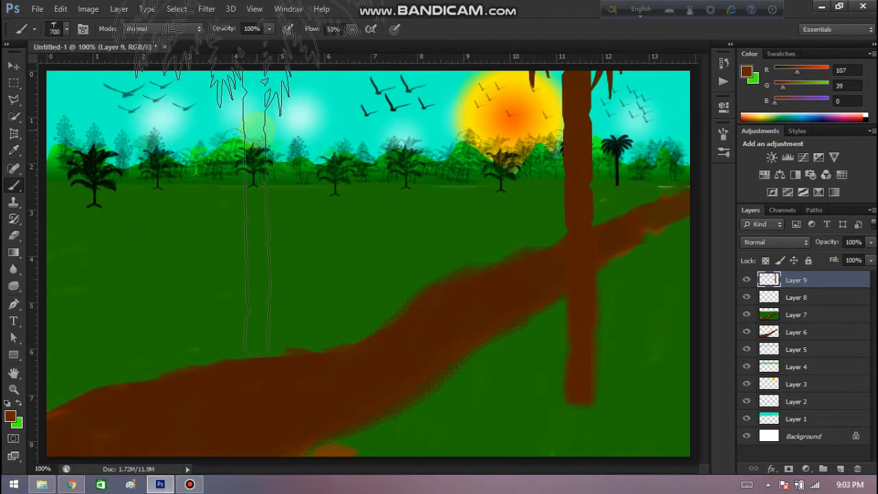
{"action": "left_click", "coordinate": [255, 192]}
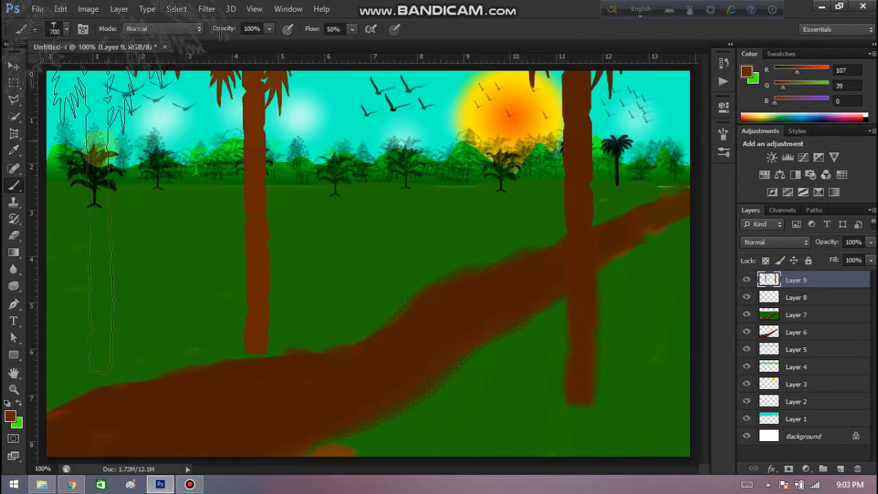
Set the foreground color to black (RGB 0, 0, 0).
{"action": "left_click", "coordinate": [10, 416]}
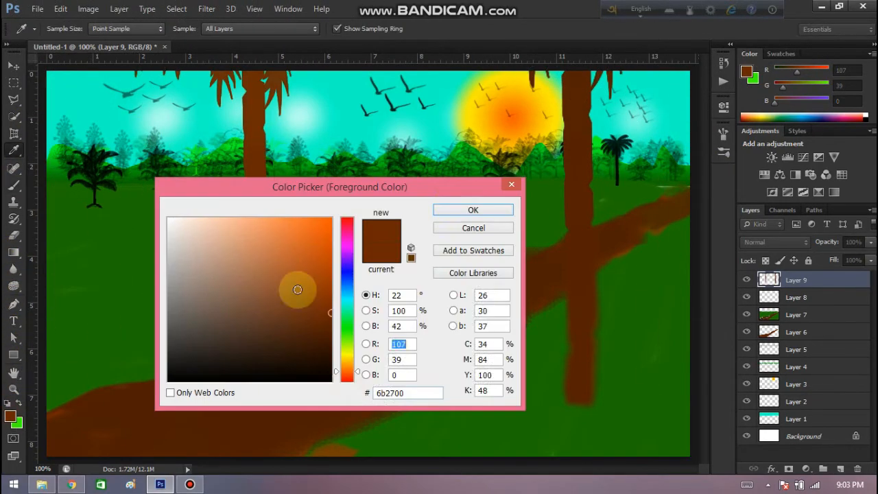
{"action": "type", "text": "0"}
{"action": "left_click", "coordinate": [470, 207]}
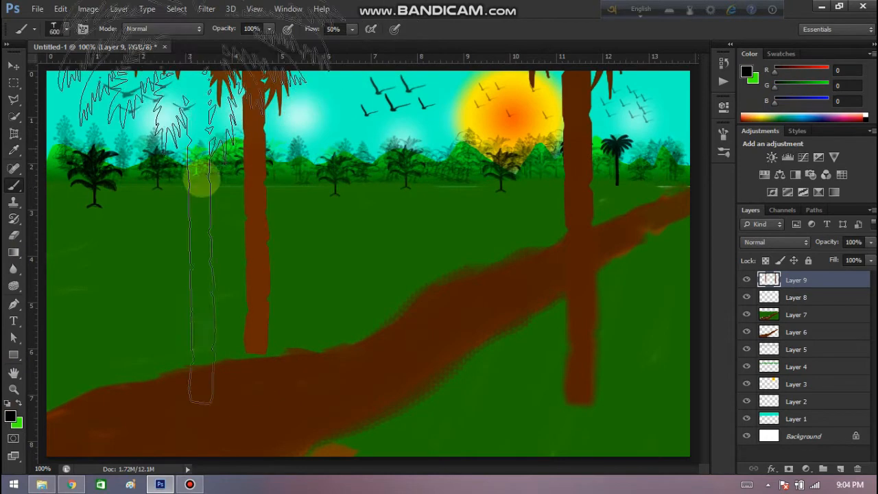
Choose the 593 px drooping-leaf palm brush, reduce it to 100 px, and stamp trees left of the sun and beside the left brown trunk.
{"action": "left_click", "coordinate": [54, 28]}
{"action": "left_click", "coordinate": [108, 144]}
{"action": "scroll", "coordinate": [106, 148], "scroll_direction": "down", "scroll_amount": 5}
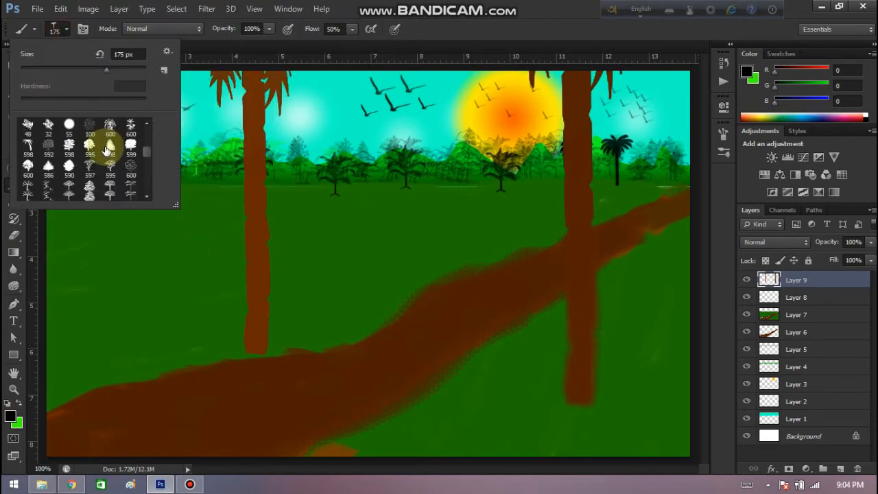
{"action": "scroll", "coordinate": [110, 168], "scroll_direction": "down", "scroll_amount": 1}
{"action": "left_click", "coordinate": [51, 167]}
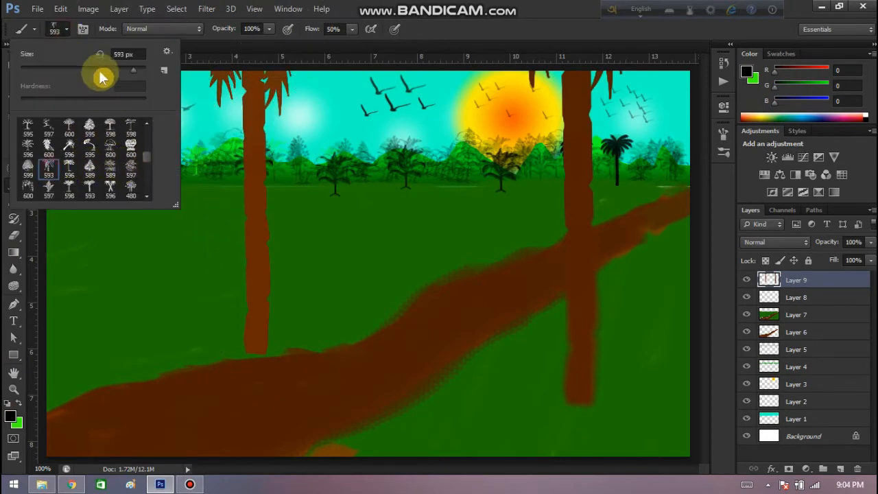
{"action": "left_click", "coordinate": [101, 71]}
{"action": "left_click", "coordinate": [54, 28]}
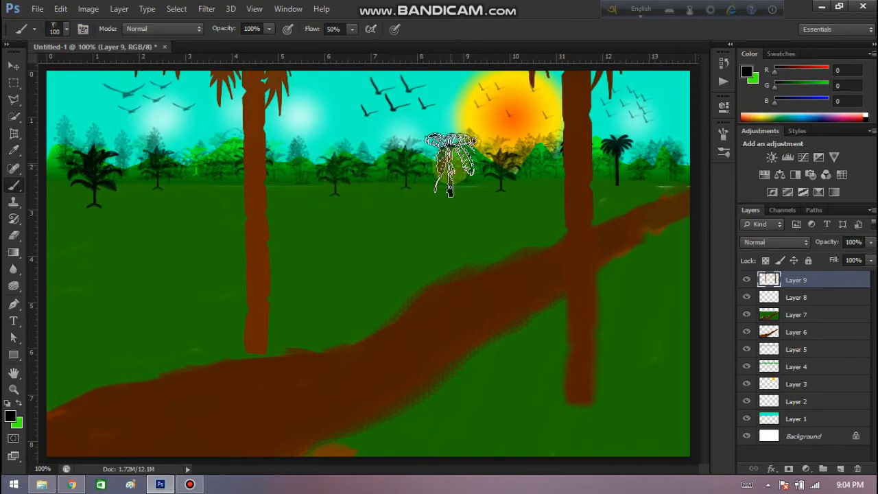
{"action": "left_click", "coordinate": [450, 165]}
{"action": "left_click", "coordinate": [203, 168]}
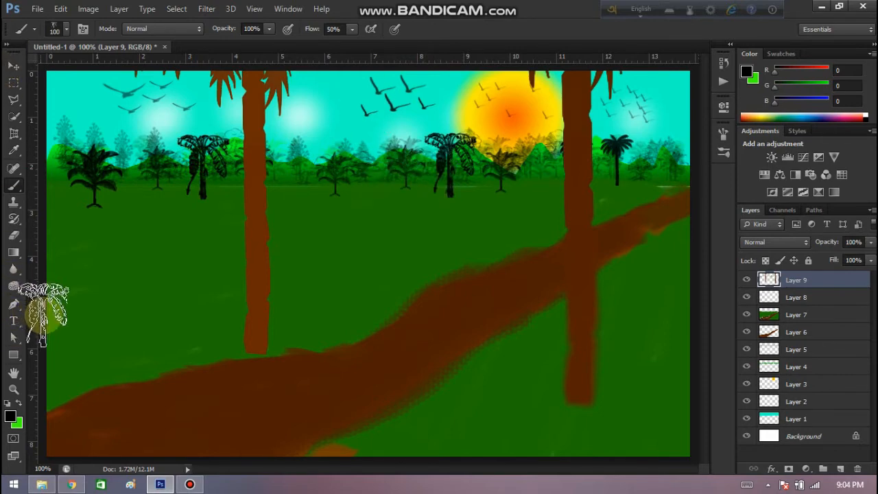
Choose the 596 px leaning palm brush, reduce it to 90 px, and stamp a palm at each end of the horizon.
{"action": "left_click", "coordinate": [54, 28]}
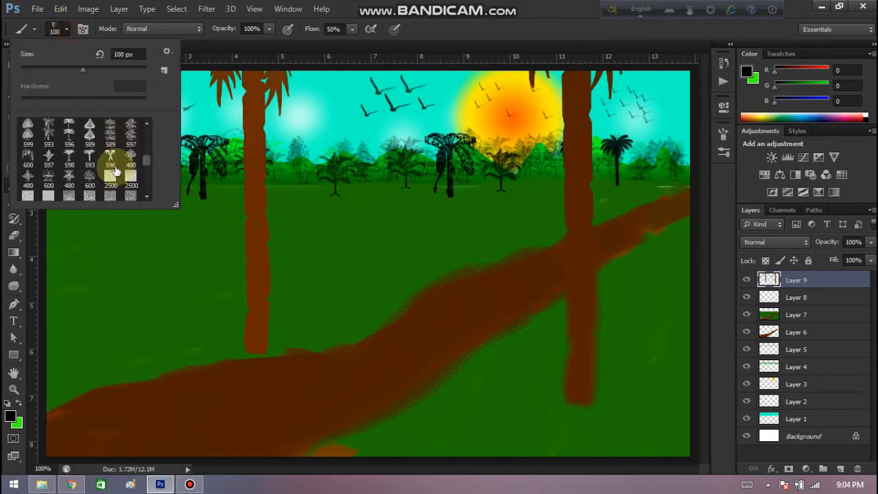
{"action": "scroll", "coordinate": [116, 171], "scroll_direction": "up", "scroll_amount": 2}
{"action": "left_click", "coordinate": [72, 148]}
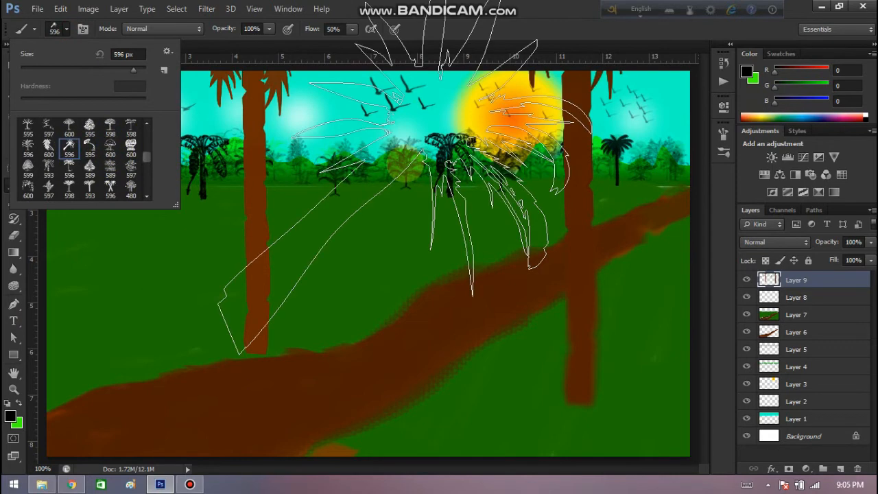
{"action": "left_click", "coordinate": [65, 28]}
{"action": "key", "text": "bracketleft"}
{"action": "key", "text": "bracketleft"}
{"action": "key", "text": "bracketleft"}
{"action": "key", "text": "bracketleft"}
{"action": "key", "text": "bracketleft"}
{"action": "key", "text": "bracketleft"}
{"action": "key", "text": "bracketleft"}
{"action": "key", "text": "bracketleft"}
{"action": "key", "text": "bracketleft"}
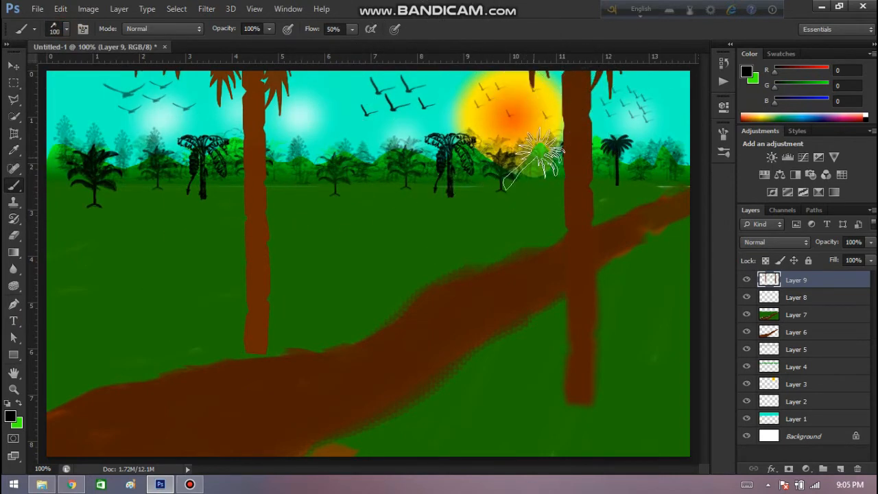
{"action": "left_click", "coordinate": [59, 173]}
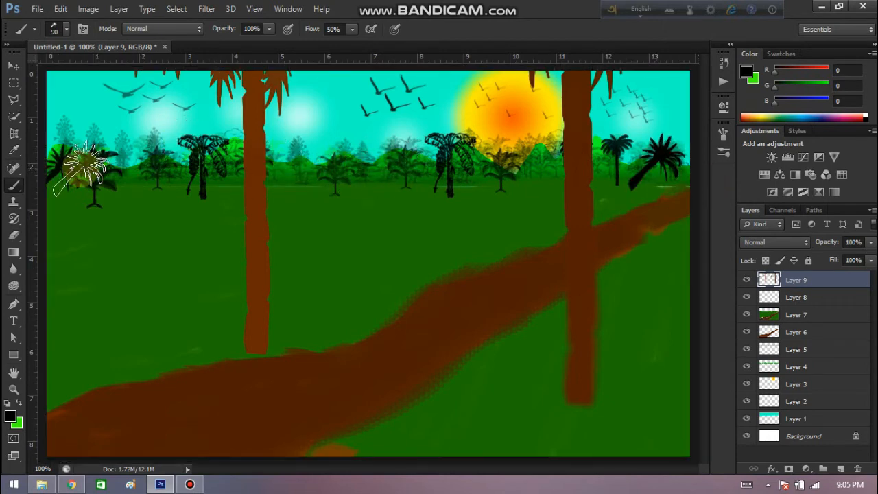
Choose the 597 px leafy tree brush, reduce it to 90 px, and stamp a tree on the horizon right of the left brown trunk.
{"action": "left_click", "coordinate": [66, 29]}
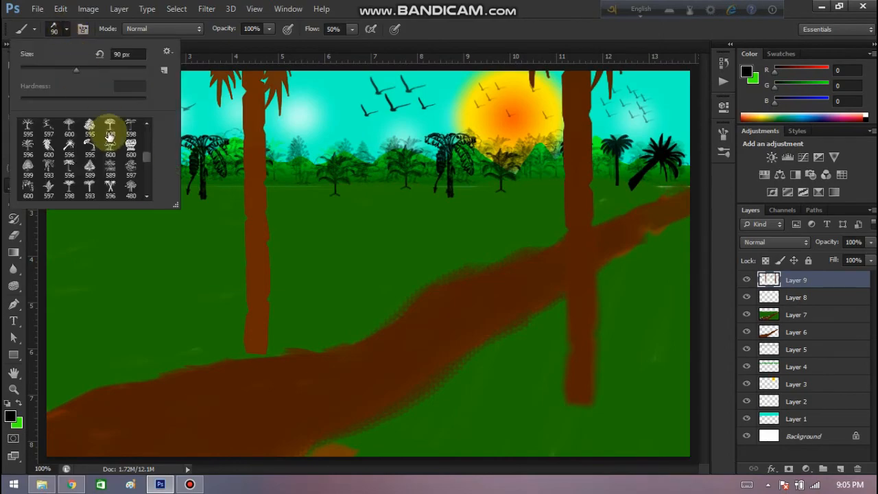
{"action": "left_click", "coordinate": [130, 166]}
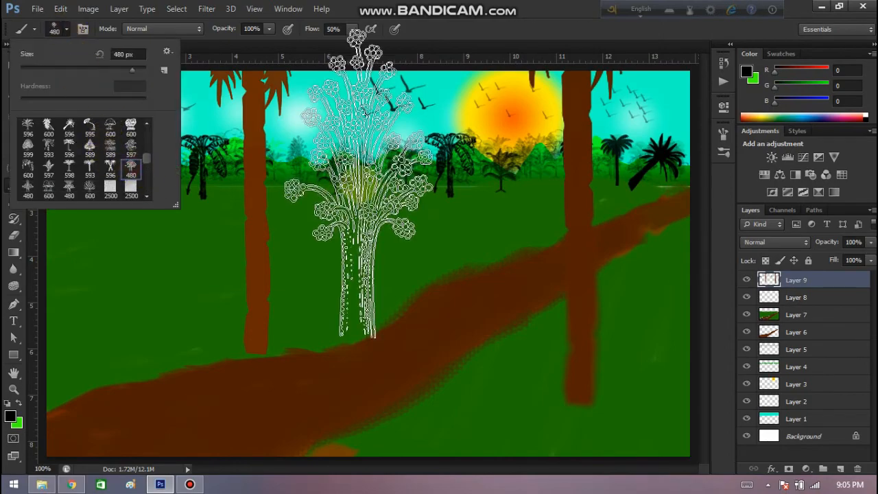
{"action": "left_click", "coordinate": [137, 145]}
{"action": "left_click", "coordinate": [69, 28]}
{"action": "key", "text": "bracketleft"}
{"action": "key", "text": "bracketleft"}
{"action": "key", "text": "bracketleft"}
{"action": "key", "text": "bracketleft"}
{"action": "key", "text": "bracketleft"}
{"action": "key", "text": "bracketleft"}
{"action": "key", "text": "bracketleft"}
{"action": "key", "text": "bracketleft"}
{"action": "key", "text": "bracketleft"}
{"action": "key", "text": "bracketleft"}
{"action": "key", "text": "bracketleft"}
{"action": "key", "text": "bracketleft"}
{"action": "key", "text": "bracketleft"}
{"action": "key", "text": "bracketleft"}
{"action": "key", "text": "bracketleft"}
{"action": "key", "text": "bracketleft"}
{"action": "key", "text": "bracketleft"}
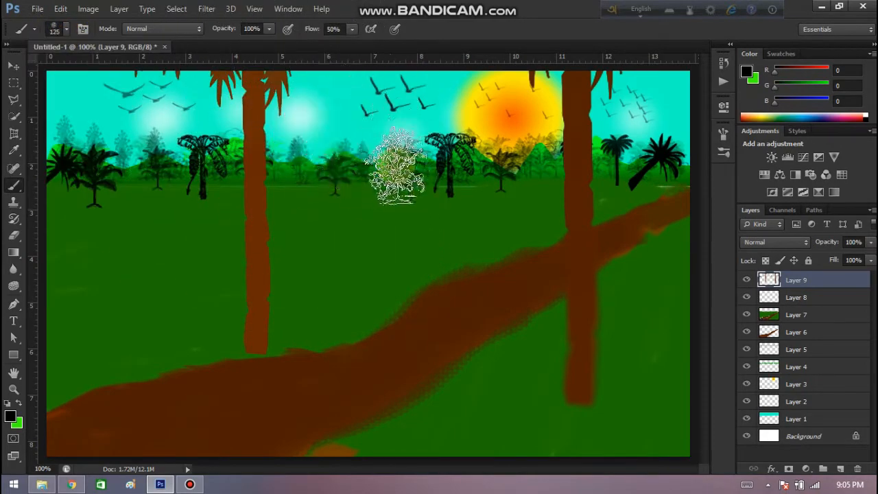
{"action": "left_click", "coordinate": [295, 158]}
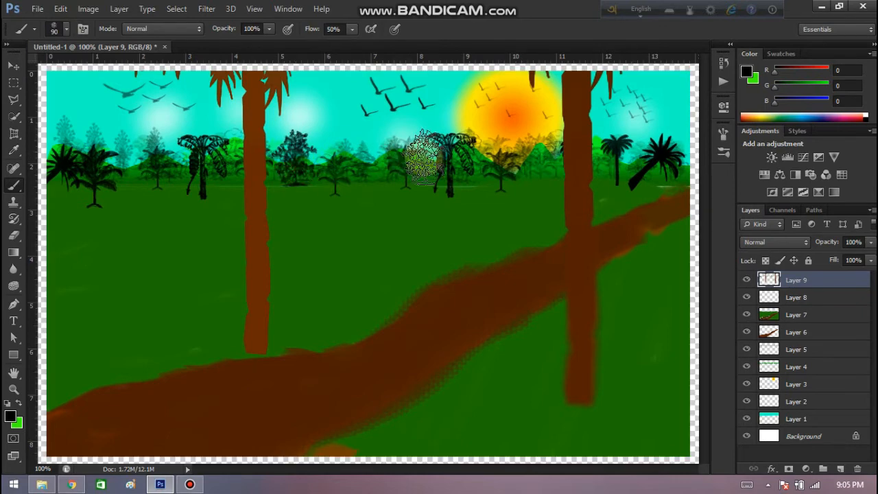
Stamp another leafy tree on the horizon left of the central palms, and add a new layer on top.
{"action": "left_click", "coordinate": [371, 156]}
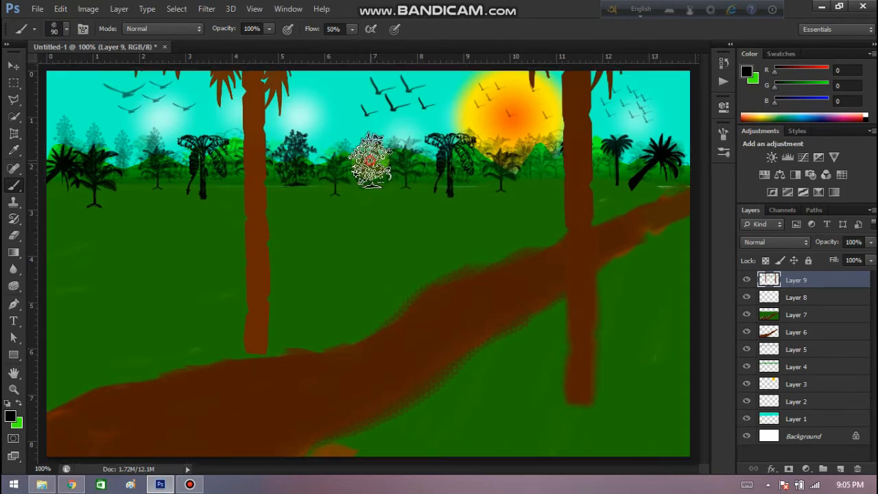
{"action": "left_click", "coordinate": [838, 469]}
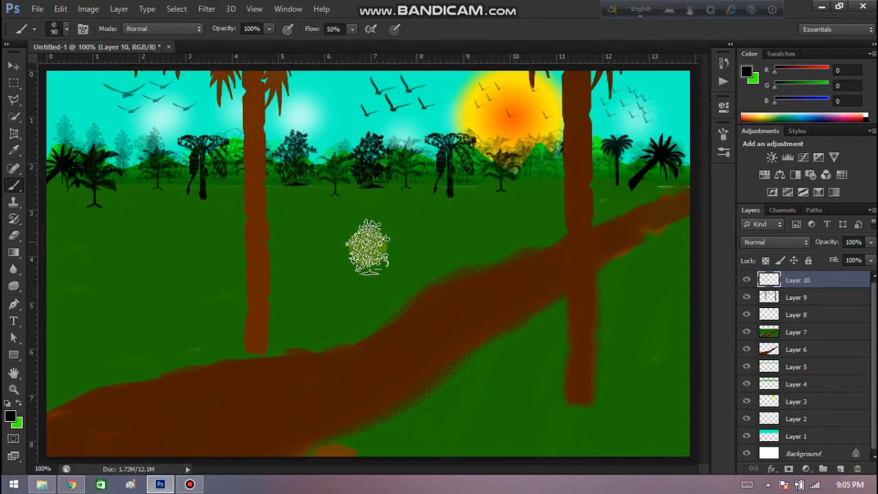
Choose a low-roofed 2500 px house brush and reduce it to 80 px.
{"action": "left_click", "coordinate": [66, 29]}
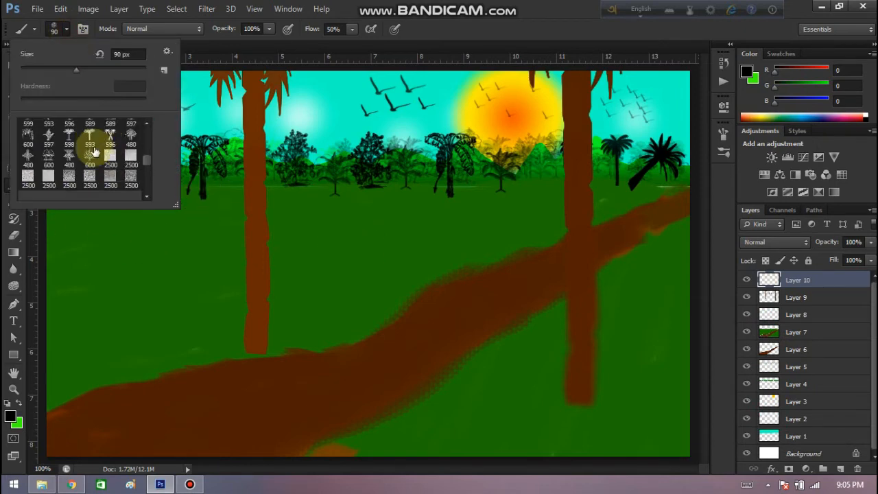
{"action": "scroll", "coordinate": [88, 144], "scroll_direction": "down", "scroll_amount": 6}
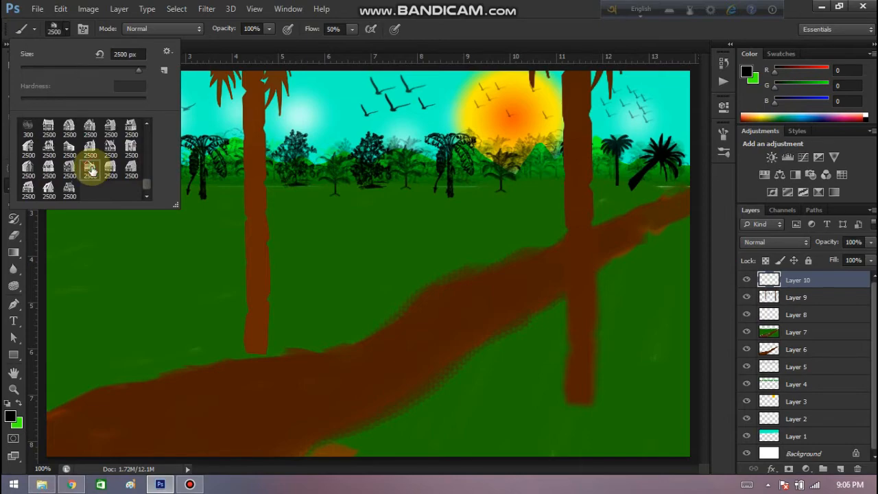
{"action": "left_click", "coordinate": [65, 28]}
{"action": "key", "text": "bracketleft"}
{"action": "key", "text": "bracketleft"}
{"action": "key", "text": "bracketleft"}
{"action": "key", "text": "bracketleft"}
{"action": "key", "text": "bracketleft"}
{"action": "key", "text": "bracketleft"}
{"action": "key", "text": "bracketleft"}
{"action": "key", "text": "bracketleft"}
{"action": "key", "text": "bracketleft"}
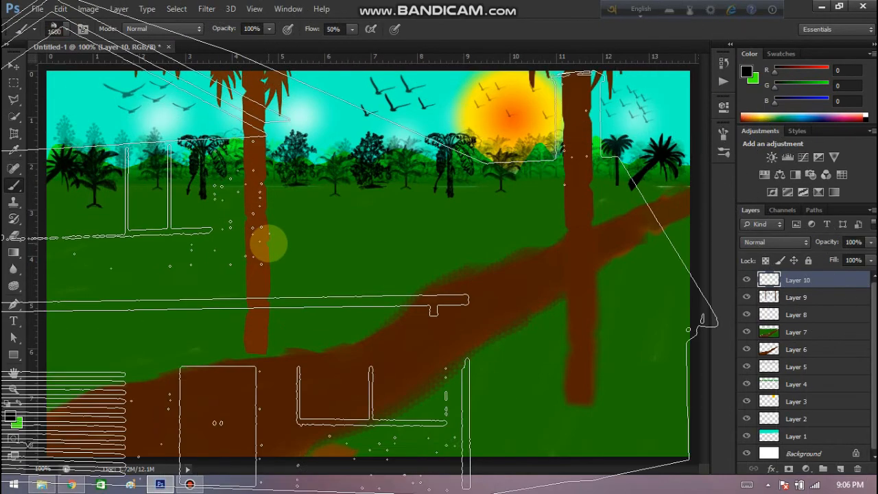
{"action": "key", "text": "bracketleft"}
{"action": "key", "text": "bracketleft"}
{"action": "key", "text": "bracketleft"}
{"action": "key", "text": "bracketleft"}
{"action": "key", "text": "bracketleft"}
{"action": "key", "text": "bracketleft"}
{"action": "key", "text": "bracketleft"}
{"action": "key", "text": "bracketleft"}
{"action": "key", "text": "bracketleft"}
{"action": "key", "text": "bracketleft"}
{"action": "key", "text": "bracketleft"}
{"action": "key", "text": "bracketleft"}
{"action": "key", "text": "bracketleft"}
{"action": "key", "text": "bracketleft"}
{"action": "key", "text": "bracketleft"}
{"action": "key", "text": "bracketleft"}
{"action": "key", "text": "bracketleft"}
{"action": "key", "text": "bracketleft"}
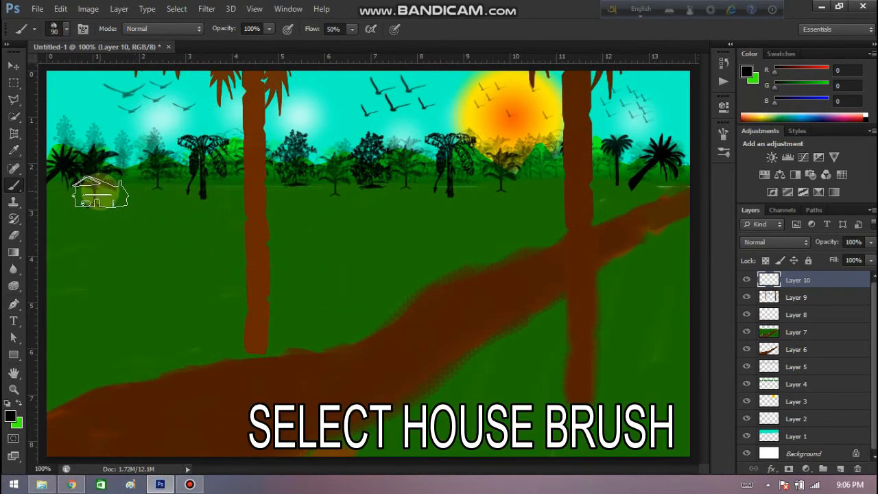
{"action": "key", "text": "bracketright"}
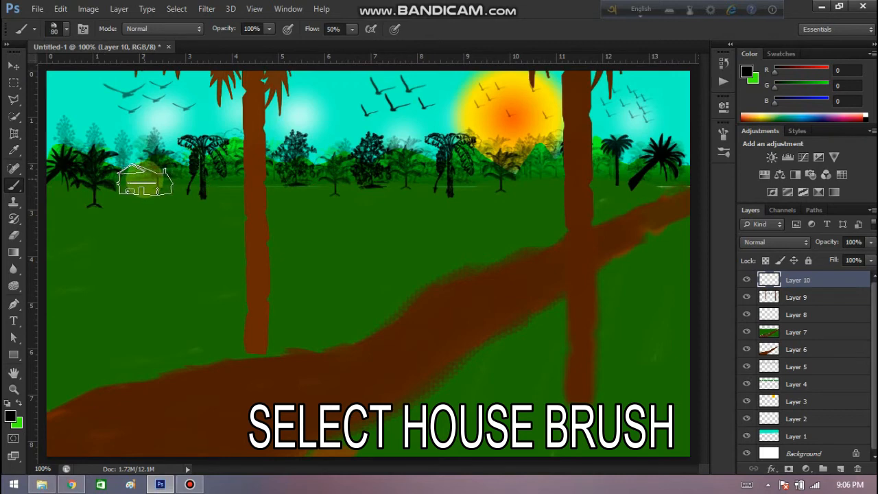
Set the foreground color to white (RGB 255, 255, 255) and stamp three houses along the horizon, reducing the brush to 60 px for the farther ones.
{"action": "left_click", "coordinate": [10, 416]}
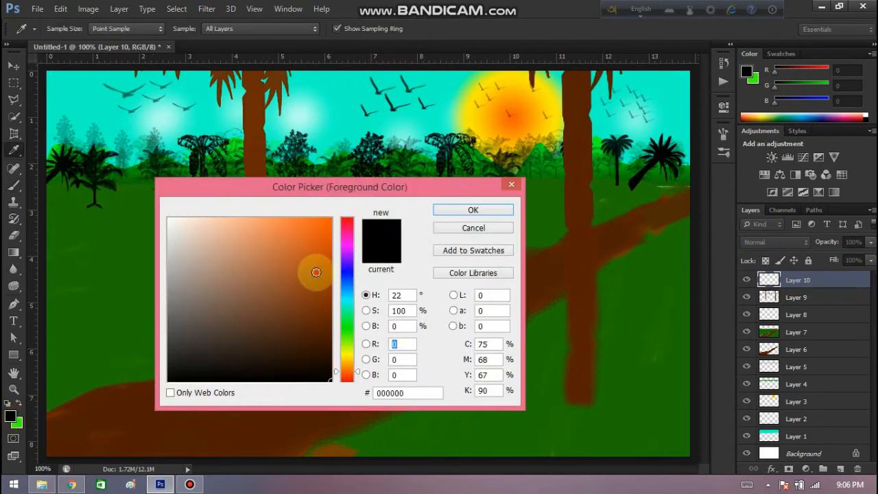
{"action": "mouse_move", "coordinate": [319, 269]}
{"action": "left_mouse_down"}
{"action": "mouse_move", "coordinate": [359, 256]}
{"action": "mouse_move", "coordinate": [144, 265]}
{"action": "mouse_move", "coordinate": [78, 198]}
{"action": "left_mouse_up"}
{"action": "left_click", "coordinate": [473, 210]}
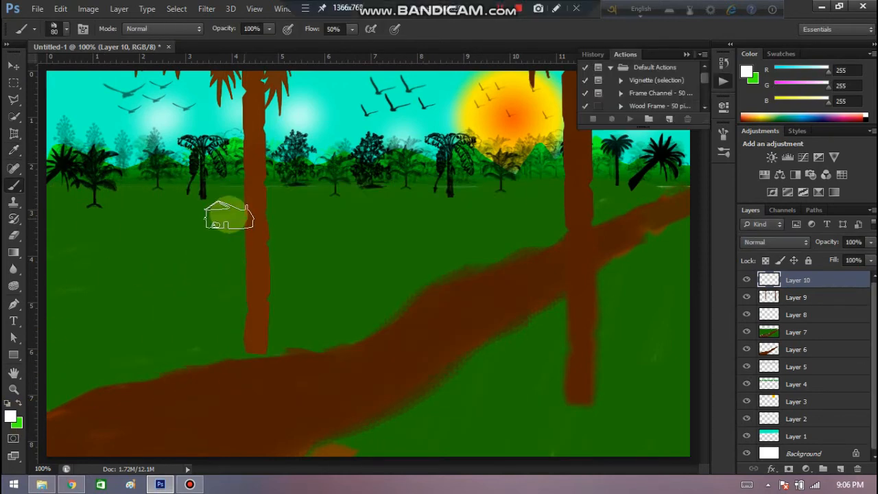
{"action": "left_click", "coordinate": [156, 184]}
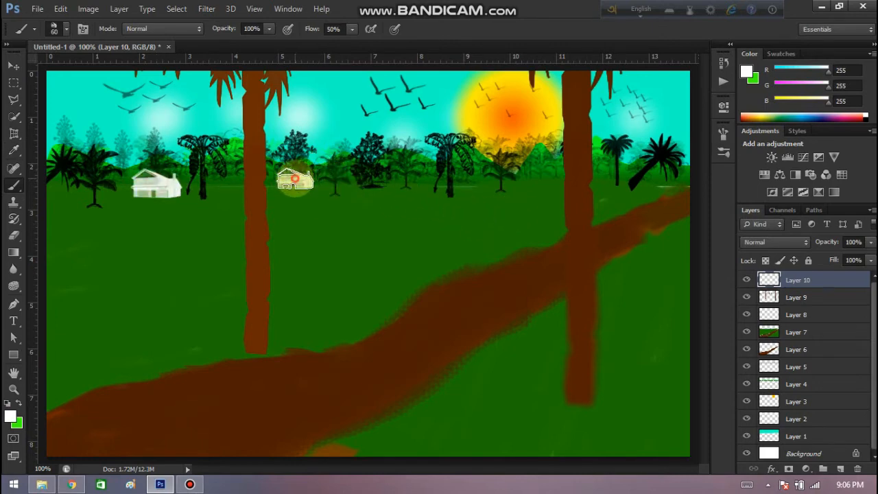
Choose the steep-gabled 2500 px house brush, reduce it to 70 px, and stamp one house near the left edge and one beyond the right trunk.
{"action": "left_click", "coordinate": [66, 29]}
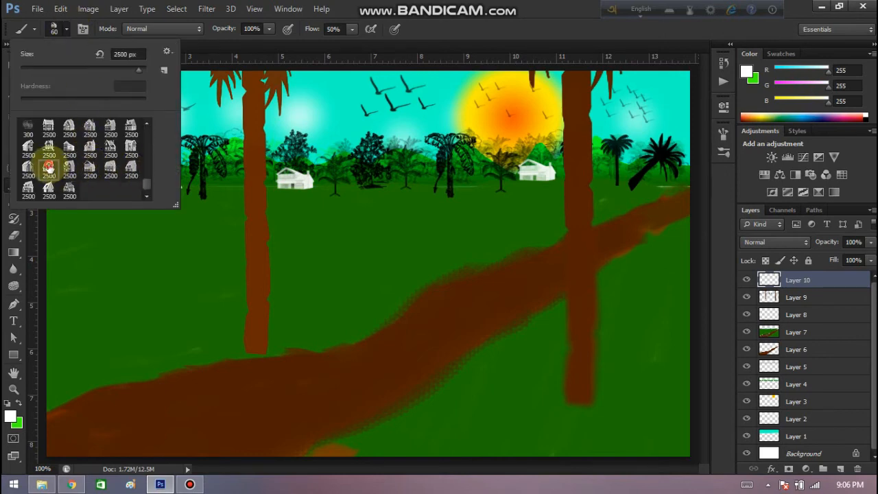
{"action": "left_click", "coordinate": [63, 71]}
{"action": "left_click", "coordinate": [64, 28]}
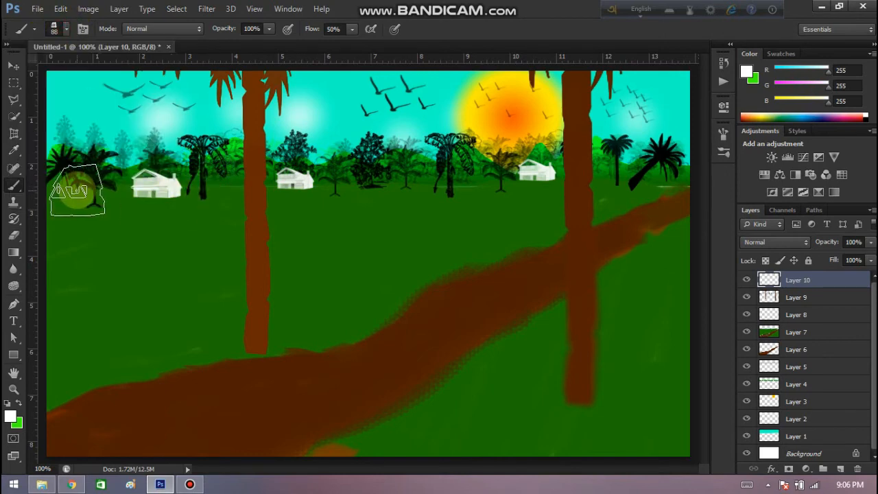
{"action": "left_click", "coordinate": [81, 189]}
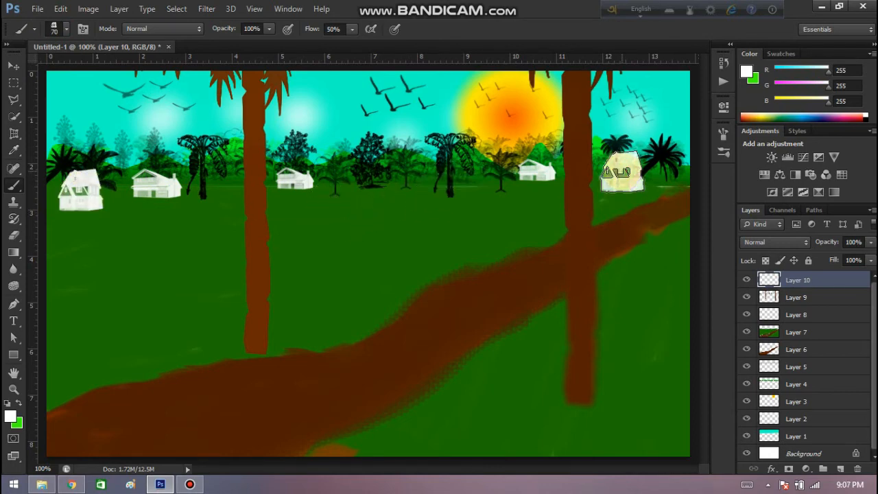
{"action": "left_click", "coordinate": [621, 172]}
Choose the 2500 px house brush with dormers and a chimney, reduce it to 69 px, and stamp two houses under the central trees.
{"action": "left_click", "coordinate": [66, 29]}
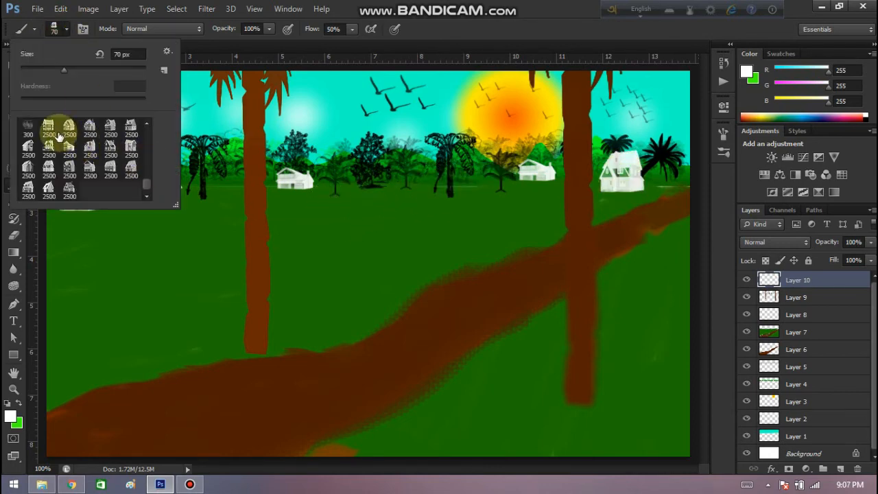
{"action": "left_click", "coordinate": [89, 148]}
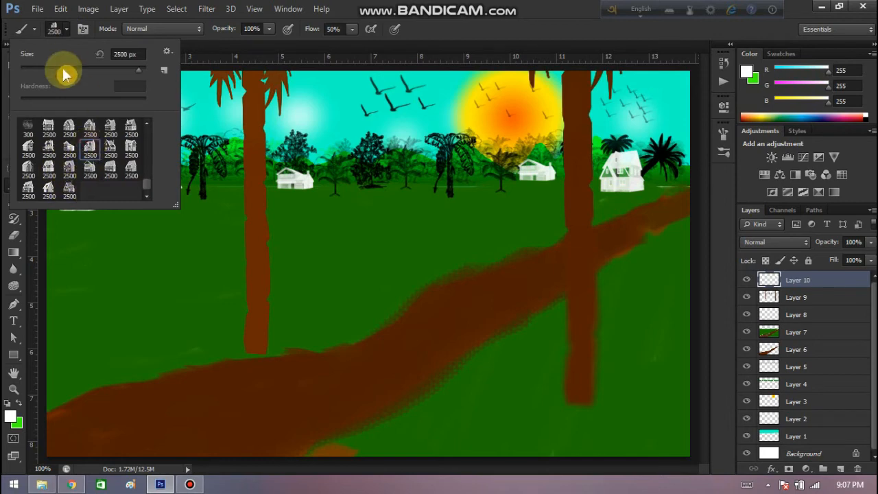
{"action": "left_click", "coordinate": [63, 71]}
{"action": "left_click", "coordinate": [66, 29]}
{"action": "left_click", "coordinate": [66, 29]}
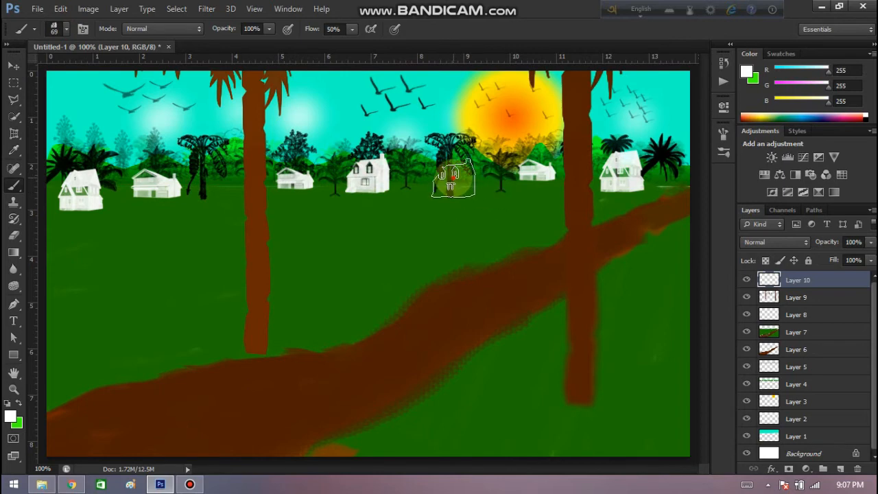
{"action": "left_click", "coordinate": [452, 178]}
Choose the steep-gabled house brush again, reduce it to 70 px, and stamp a house over the drooping palm beside the left trunk.
{"action": "left_click", "coordinate": [67, 29]}
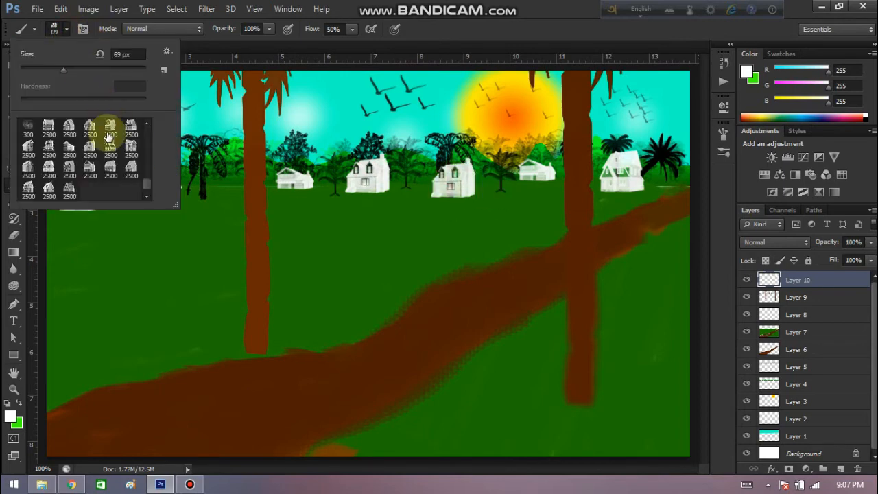
{"action": "left_click", "coordinate": [28, 168]}
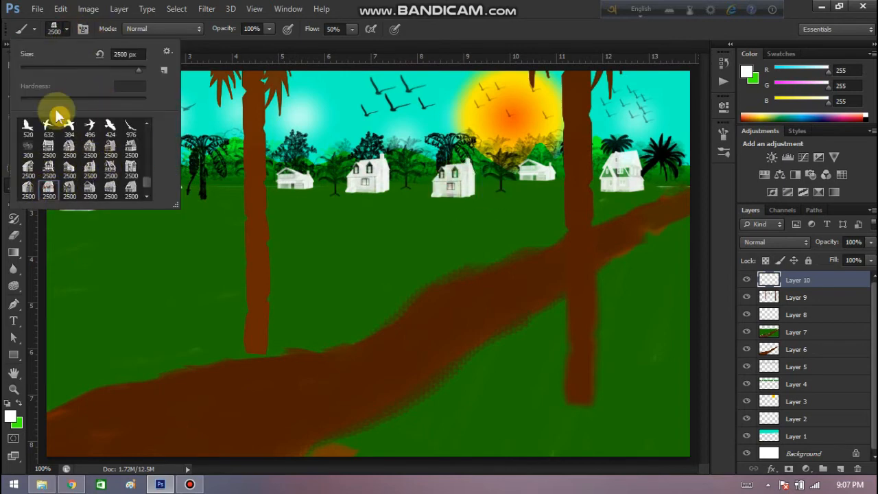
{"action": "left_click", "coordinate": [64, 30]}
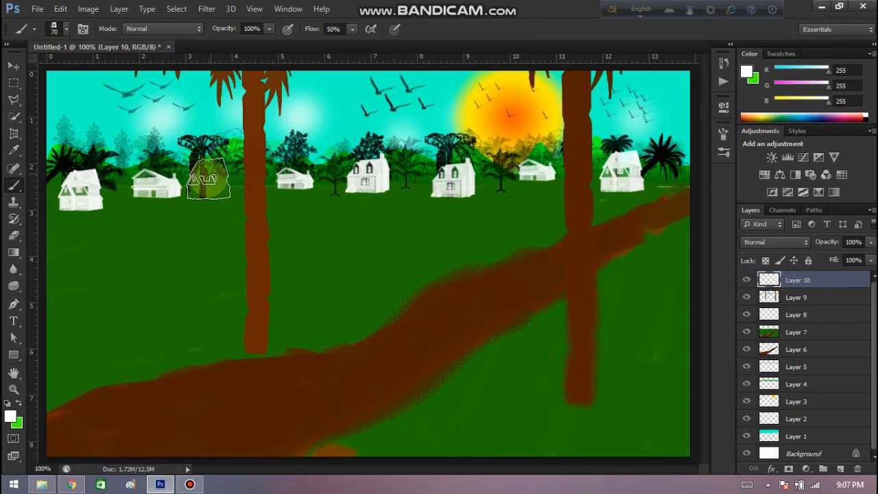
Choose the wide single-storey house brush, reduce it to 100 px, and stamp it between the two central houses and among the far-left houses.
{"action": "left_click", "coordinate": [66, 29]}
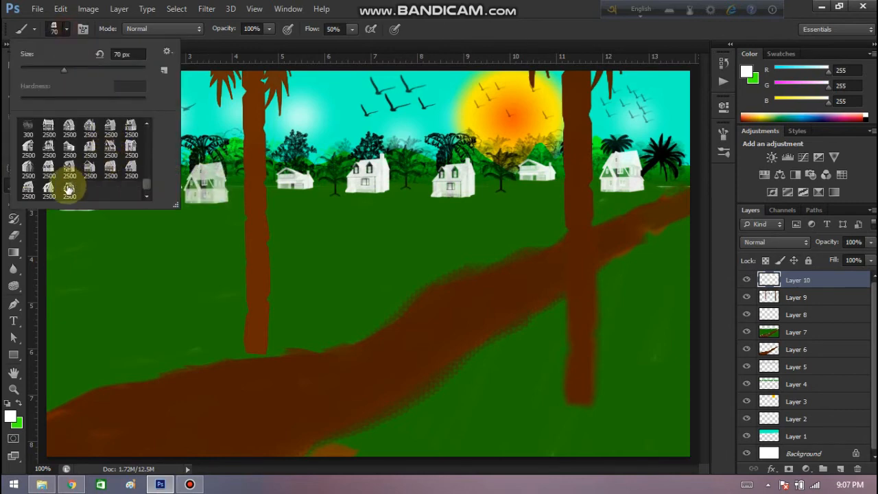
{"action": "left_click", "coordinate": [29, 176]}
{"action": "left_click", "coordinate": [62, 30]}
{"action": "key", "text": "bracketleft"}
{"action": "key", "text": "bracketleft"}
{"action": "key", "text": "bracketleft"}
{"action": "key", "text": "bracketleft"}
{"action": "key", "text": "bracketleft"}
{"action": "key", "text": "bracketleft"}
{"action": "key", "text": "bracketleft"}
{"action": "key", "text": "bracketleft"}
{"action": "key", "text": "bracketleft"}
{"action": "key", "text": "bracketleft"}
{"action": "key", "text": "bracketleft"}
{"action": "key", "text": "bracketleft"}
{"action": "key", "text": "bracketleft"}
{"action": "key", "text": "bracketleft"}
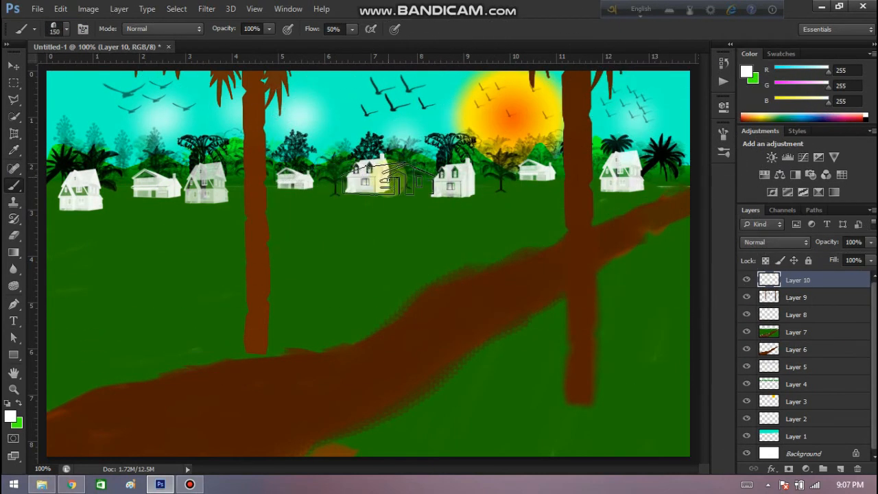
{"action": "left_click", "coordinate": [405, 180]}
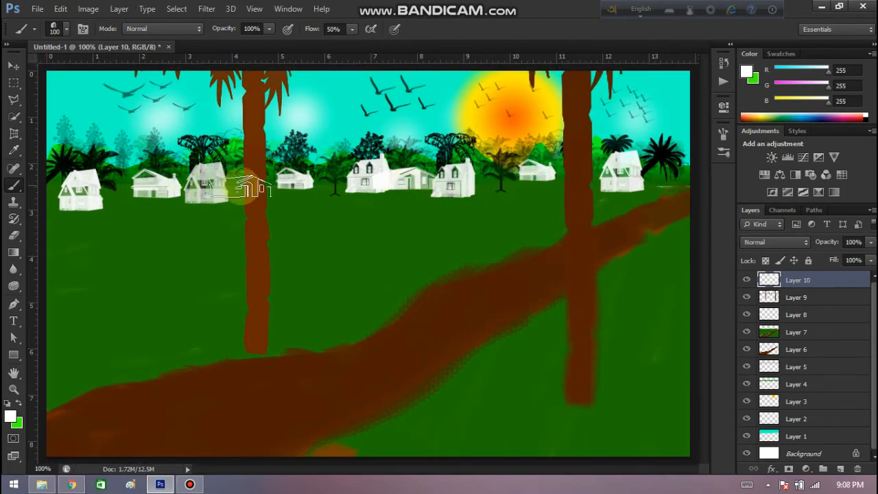
{"action": "left_click", "coordinate": [131, 197]}
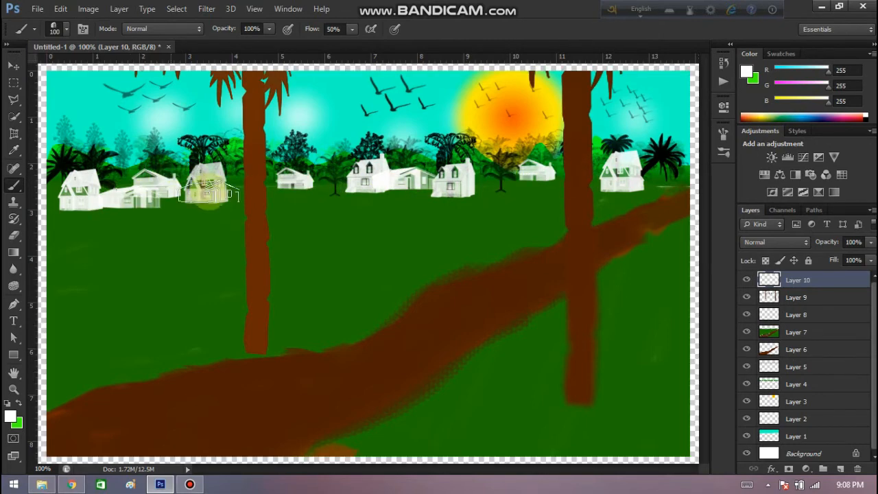
Stamp the wide house at 150 px at the canvas's right edge, and at 125 px below the sun and just right of the left trunk.
{"action": "key", "text": "bracketright"}
{"action": "key", "text": "bracketright"}
{"action": "key", "text": "bracketright"}
{"action": "key", "text": "bracketright"}
{"action": "key", "text": "bracketright"}
{"action": "key", "text": "bracketright"}
{"action": "key", "text": "bracketright"}
{"action": "key", "text": "bracketright"}
{"action": "key", "text": "bracketright"}
{"action": "key", "text": "bracketright"}
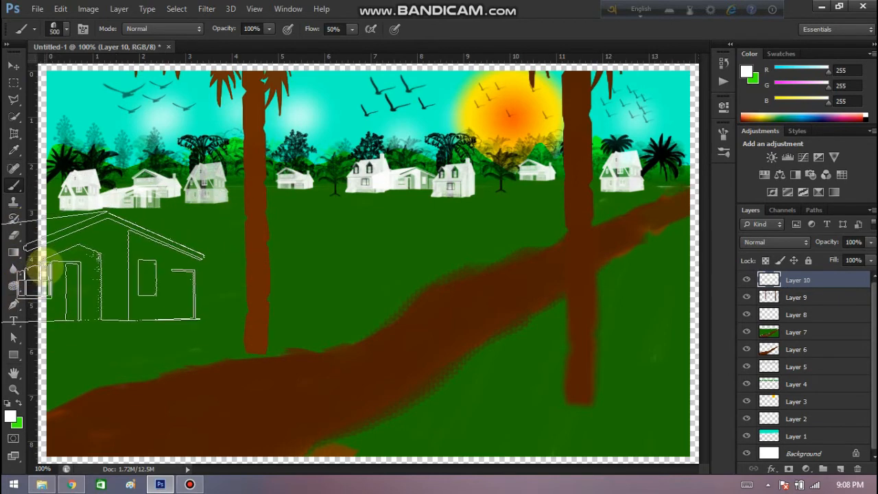
{"action": "key", "text": "bracketleft"}
{"action": "key", "text": "bracketleft"}
{"action": "key", "text": "bracketleft"}
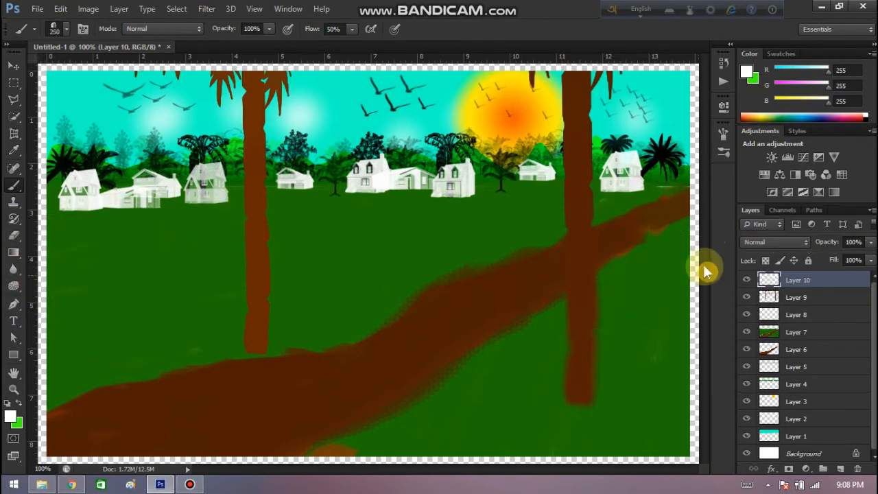
{"action": "key", "text": "bracketleft"}
{"action": "key", "text": "bracketleft"}
{"action": "key", "text": "bracketleft"}
{"action": "key", "text": "bracketleft"}
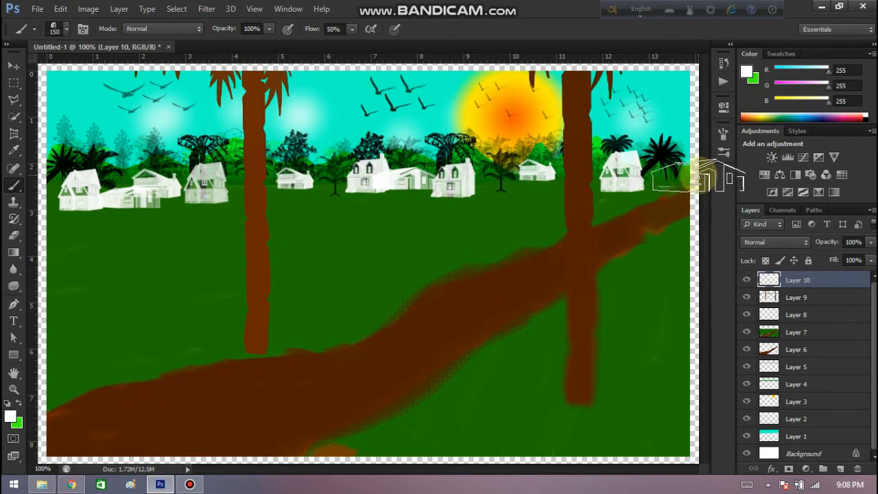
{"action": "left_click", "coordinate": [696, 177]}
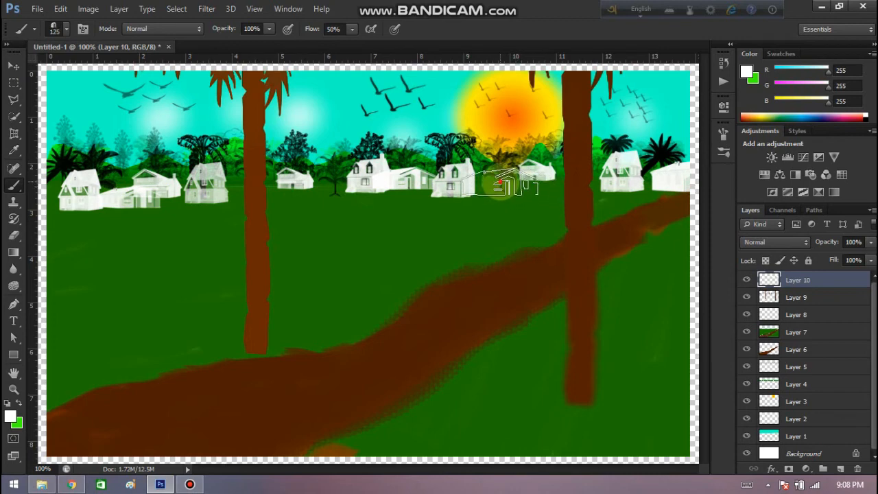
{"action": "left_click", "coordinate": [501, 183]}
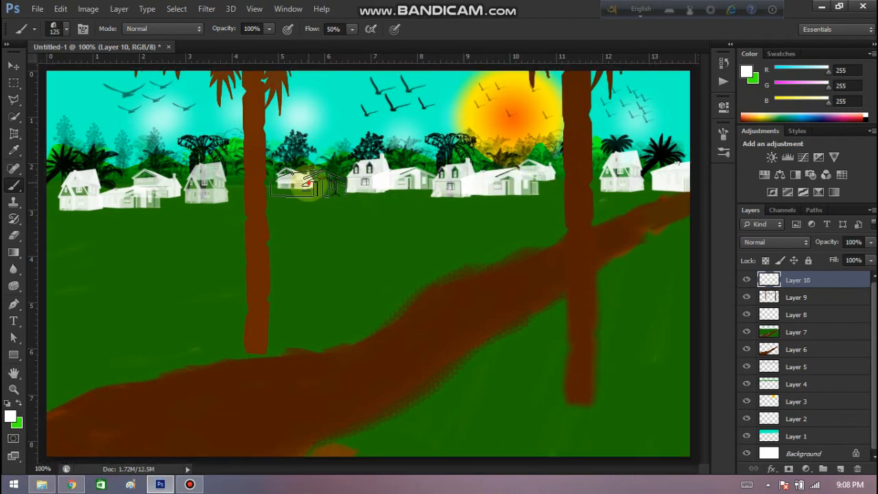
{"action": "left_click", "coordinate": [309, 183]}
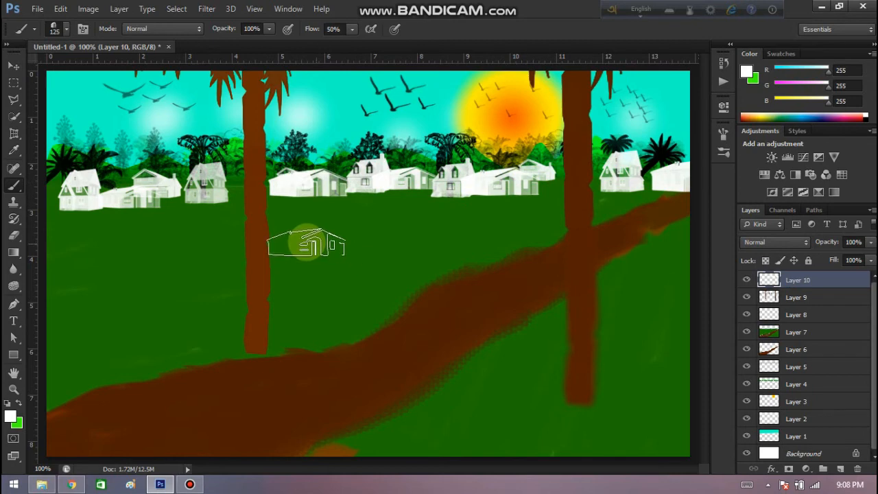
{"action": "left_click", "coordinate": [56, 29]}
{"action": "left_click", "coordinate": [90, 133]}
{"action": "left_click", "coordinate": [57, 30]}
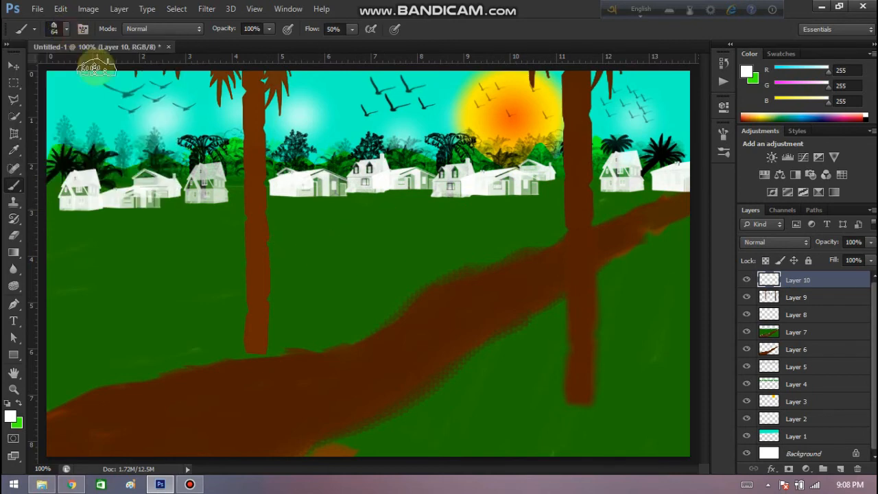
{"action": "key", "text": "bracketright"}
{"action": "key", "text": "bracketright"}
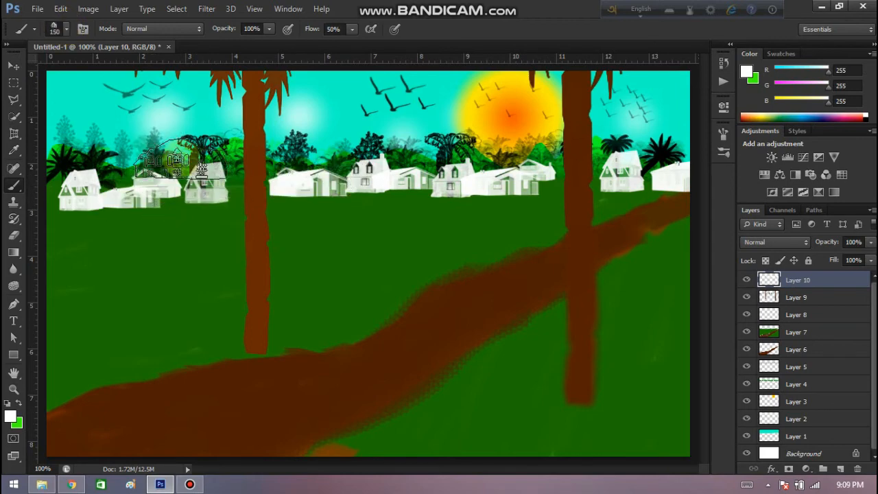
Choose another long house brush, set it to 125 px, and stamp it between the wide house right of the left trunk and the dormered house.
{"action": "left_click", "coordinate": [58, 27]}
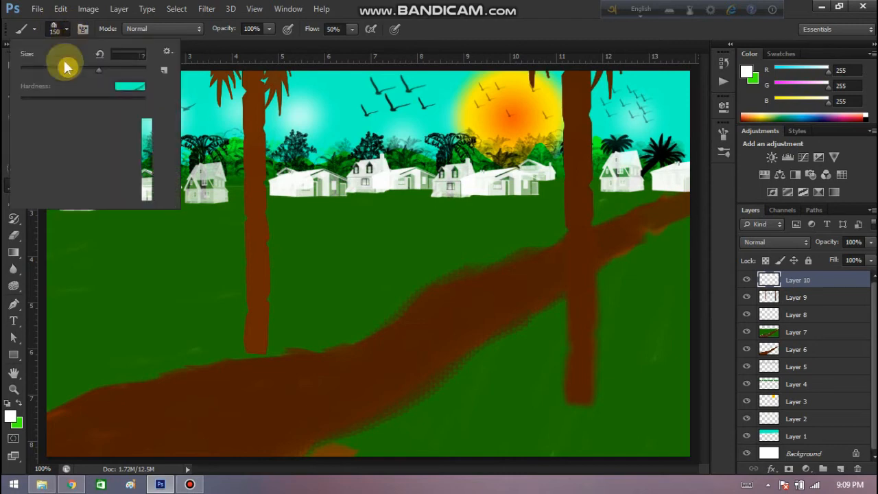
{"action": "left_click", "coordinate": [128, 148]}
{"action": "left_click", "coordinate": [68, 69]}
{"action": "left_click", "coordinate": [66, 26]}
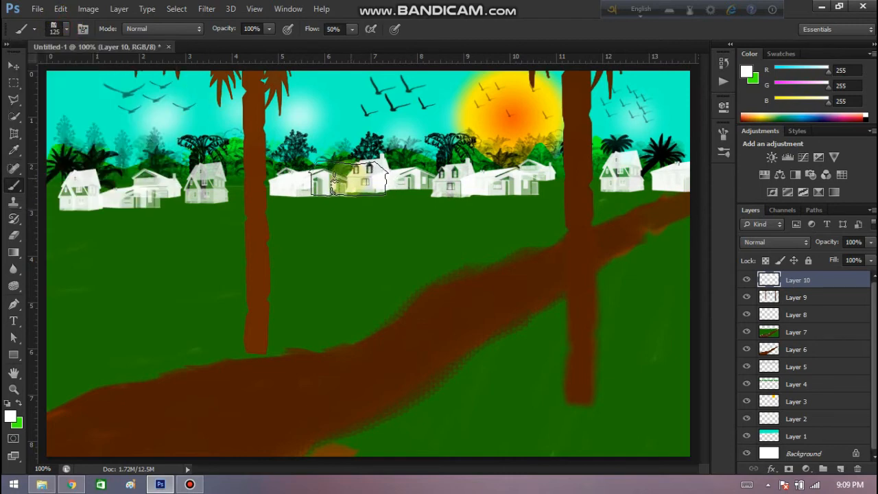
{"action": "left_click", "coordinate": [338, 179]}
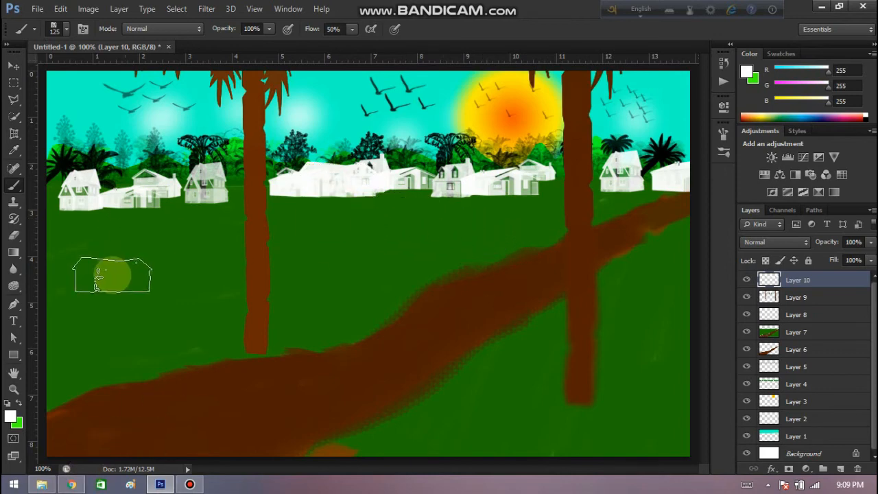
Choose the grass custom shape, swap bright green into the foreground, and draw small grass tufts in two rows below the far-left houses.
{"action": "left_click", "coordinate": [13, 354]}
{"action": "left_click", "coordinate": [81, 413]}
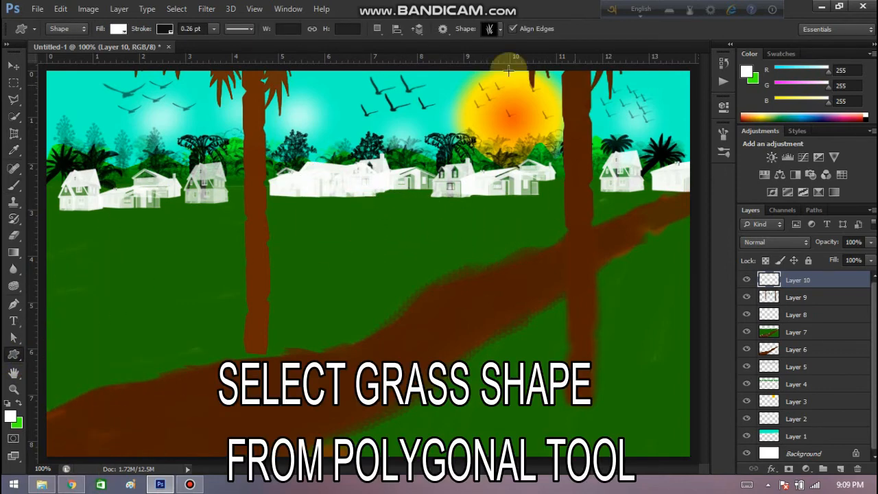
{"action": "left_click", "coordinate": [19, 403]}
{"action": "left_click_drag", "start_coordinate": [59, 235], "coordinate": [63, 230]}
{"action": "left_click_drag", "start_coordinate": [72, 235], "coordinate": [97, 228]}
{"action": "left_click_drag", "start_coordinate": [117, 236], "coordinate": [123, 228]}
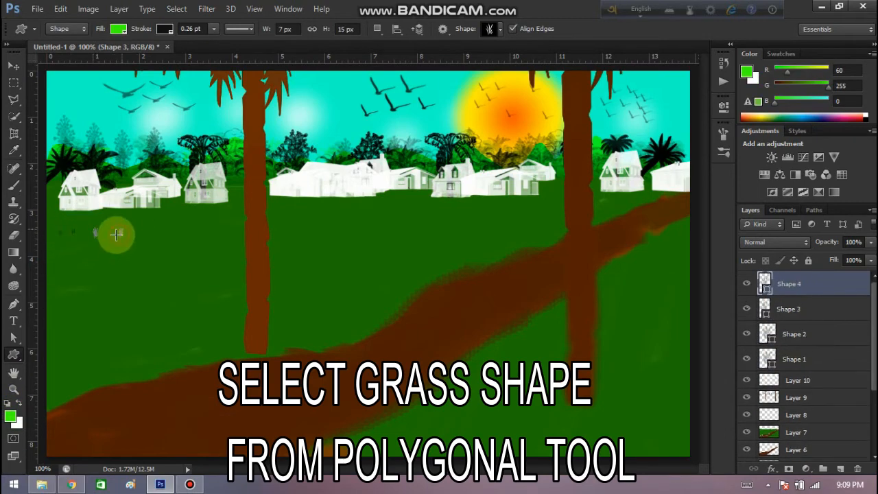
{"action": "left_click_drag", "start_coordinate": [63, 257], "coordinate": [67, 253]}
{"action": "mouse_move", "coordinate": [85, 253]}
{"action": "left_mouse_down"}
{"action": "mouse_move", "coordinate": [92, 243]}
{"action": "mouse_move", "coordinate": [122, 246]}
{"action": "left_mouse_up"}
{"action": "left_click_drag", "start_coordinate": [146, 261], "coordinate": [156, 246]}
Set the foreground colour to dark green (R 22, G 93, B 0) and draw grass tufts down the field's left edge to the road.
{"action": "left_click", "coordinate": [10, 415]}
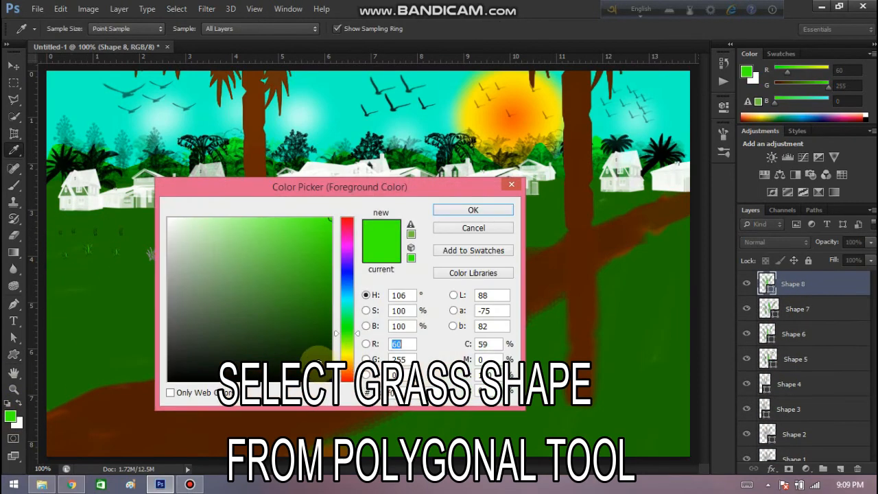
{"action": "left_click", "coordinate": [329, 336]}
{"action": "left_click", "coordinate": [473, 209]}
{"action": "left_click_drag", "start_coordinate": [60, 303], "coordinate": [100, 272]}
{"action": "left_click_drag", "start_coordinate": [87, 311], "coordinate": [108, 303]}
{"action": "left_click_drag", "start_coordinate": [66, 329], "coordinate": [93, 316]}
{"action": "left_click_drag", "start_coordinate": [59, 353], "coordinate": [63, 347]}
{"action": "mouse_move", "coordinate": [74, 353]}
{"action": "left_mouse_down"}
{"action": "mouse_move", "coordinate": [79, 344]}
{"action": "mouse_move", "coordinate": [125, 342]}
{"action": "left_mouse_up"}
{"action": "left_click_drag", "start_coordinate": [56, 383], "coordinate": [105, 362]}
Draw more grass tufts in the field between the left-edge tufts and the left tree trunk.
{"action": "left_click_drag", "start_coordinate": [146, 236], "coordinate": [150, 229]}
{"action": "left_click_drag", "start_coordinate": [172, 228], "coordinate": [174, 222]}
{"action": "left_click_drag", "start_coordinate": [170, 264], "coordinate": [174, 259]}
{"action": "left_click_drag", "start_coordinate": [160, 277], "coordinate": [148, 287]}
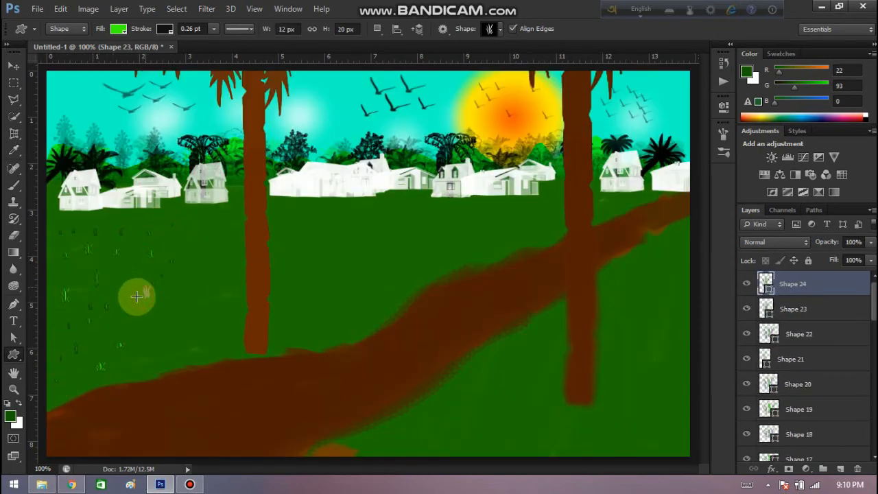
{"action": "left_click_drag", "start_coordinate": [136, 334], "coordinate": [139, 327]}
{"action": "left_click_drag", "start_coordinate": [148, 335], "coordinate": [157, 318]}
{"action": "left_click", "coordinate": [439, 232]}
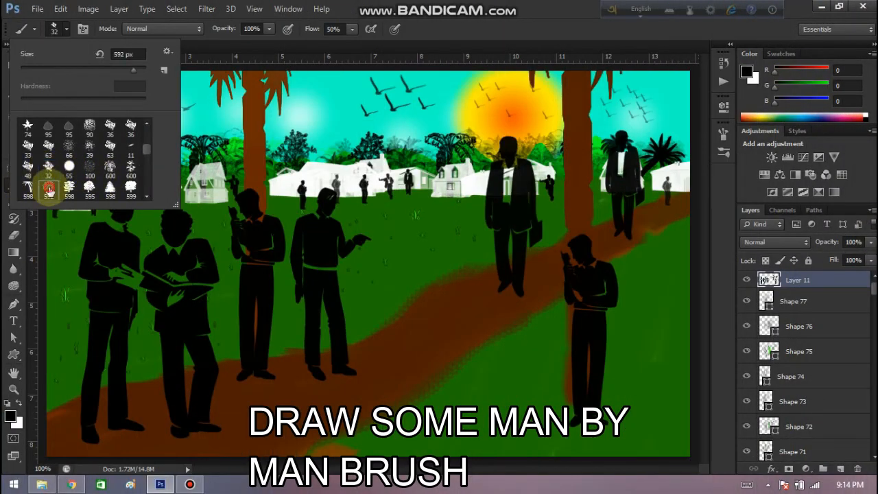
Choose the ragged 63 px brush and set the foreground colour to dark green (R 21, G 91, B 0).
{"action": "left_click", "coordinate": [110, 145]}
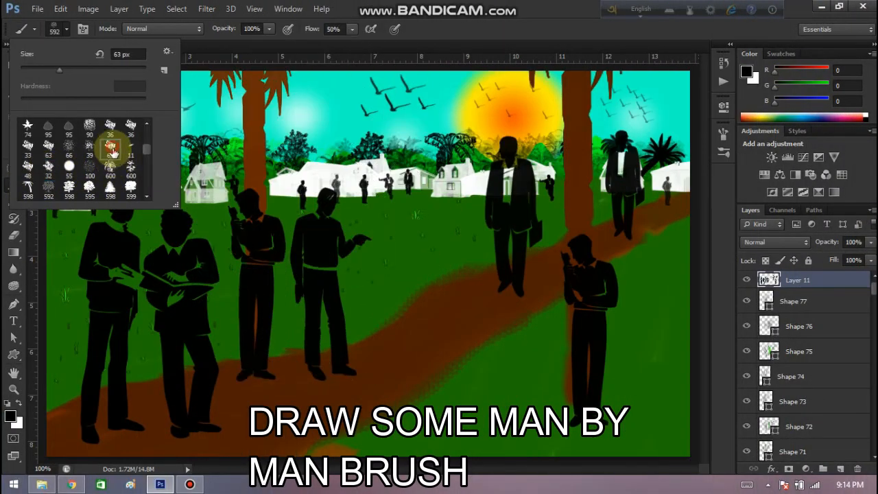
{"action": "left_click", "coordinate": [67, 29]}
{"action": "left_click", "coordinate": [10, 416]}
{"action": "left_click_drag", "start_coordinate": [314, 275], "coordinate": [343, 323]}
{"action": "left_click", "coordinate": [506, 212]}
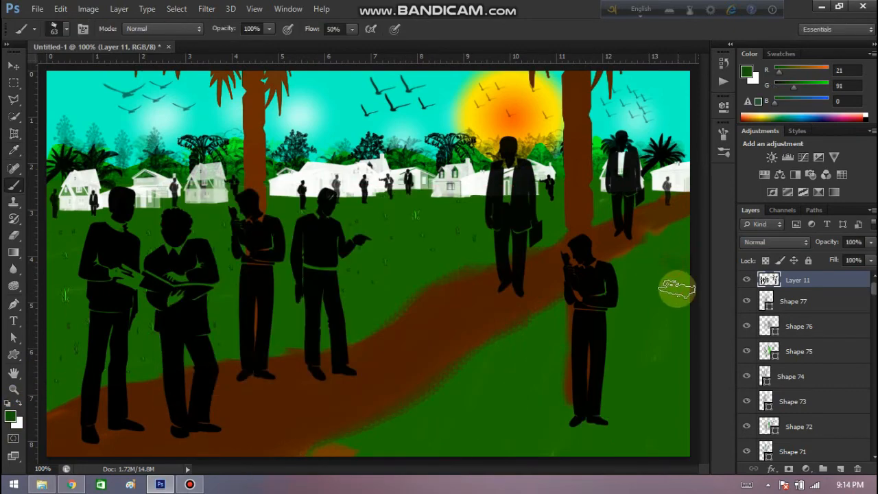
Stamp dark green patches over the grass on both sides of the lone man at the right trunk, below the road.
{"action": "left_click", "coordinate": [659, 353]}
{"action": "left_click", "coordinate": [663, 380]}
{"action": "left_click", "coordinate": [646, 420]}
{"action": "left_click", "coordinate": [473, 436]}
{"action": "left_click", "coordinate": [425, 436]}
{"action": "left_click", "coordinate": [527, 345]}
{"action": "left_click", "coordinate": [559, 434]}
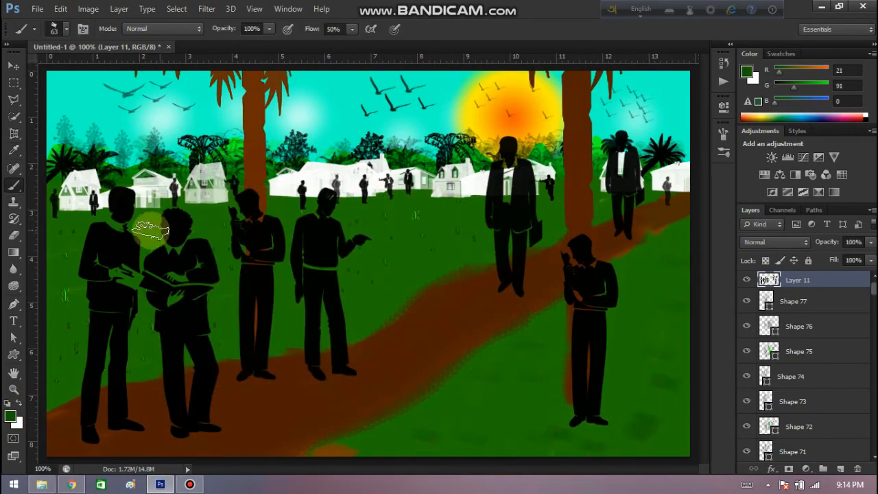
Stamp dark green patches at the field's left edge and between the pointing man and the suited man by the road.
{"action": "left_click", "coordinate": [49, 302]}
{"action": "left_click", "coordinate": [61, 368]}
{"action": "left_click", "coordinate": [439, 220]}
{"action": "left_click", "coordinate": [409, 246]}
{"action": "left_click", "coordinate": [484, 213]}
{"action": "left_click", "coordinate": [462, 241]}
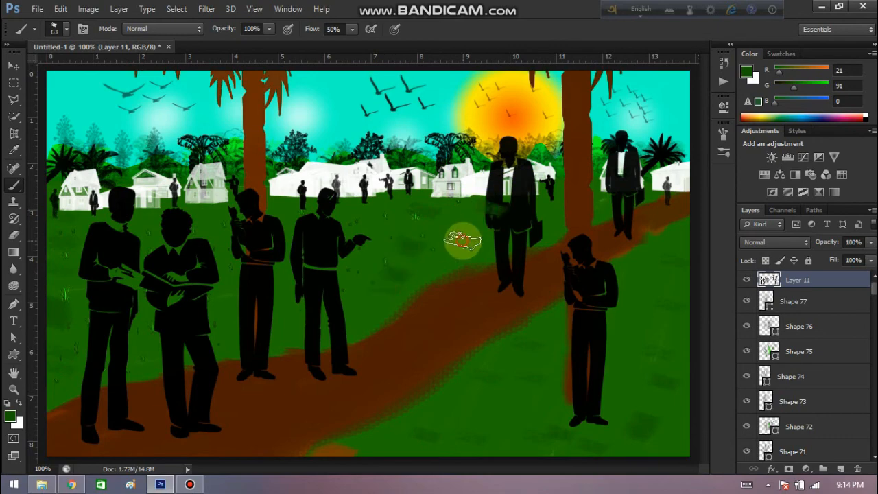
Choose the 589 px twin-palm brush, reduce it to 40 px, and stamp it on the grass below the road.
{"action": "left_click", "coordinate": [68, 29]}
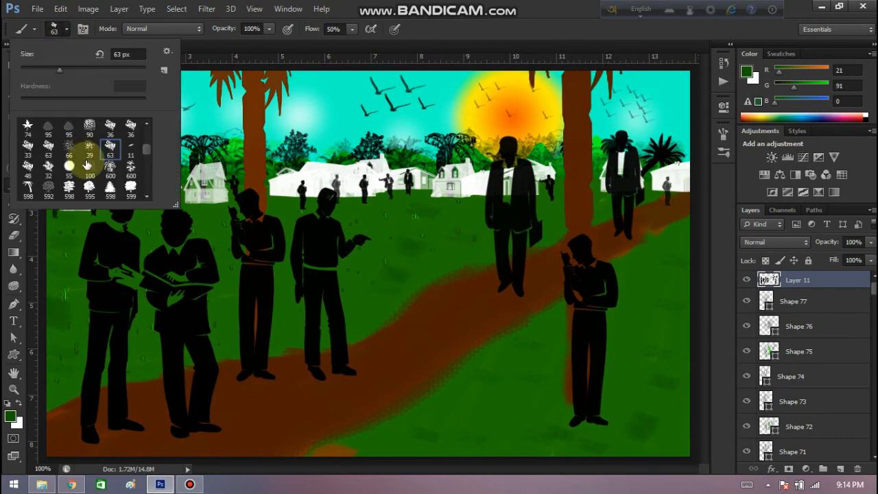
{"action": "left_click", "coordinate": [109, 168]}
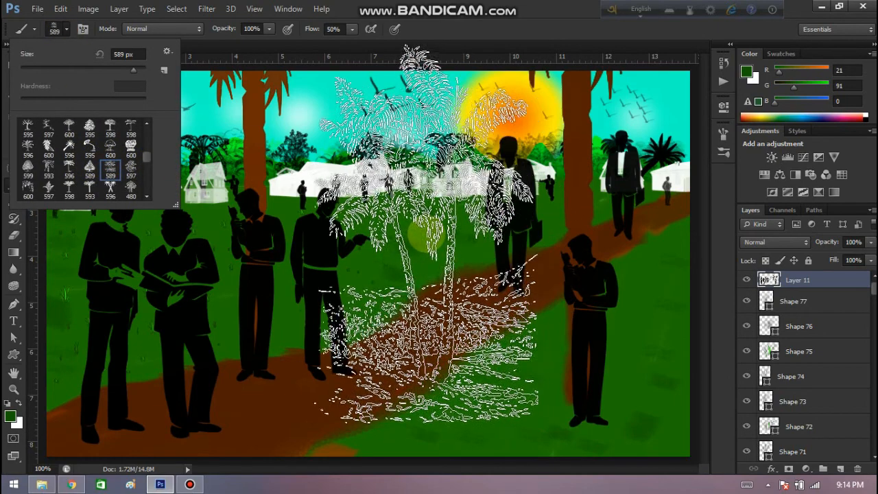
{"action": "left_click", "coordinate": [31, 69]}
{"action": "left_click", "coordinate": [65, 31]}
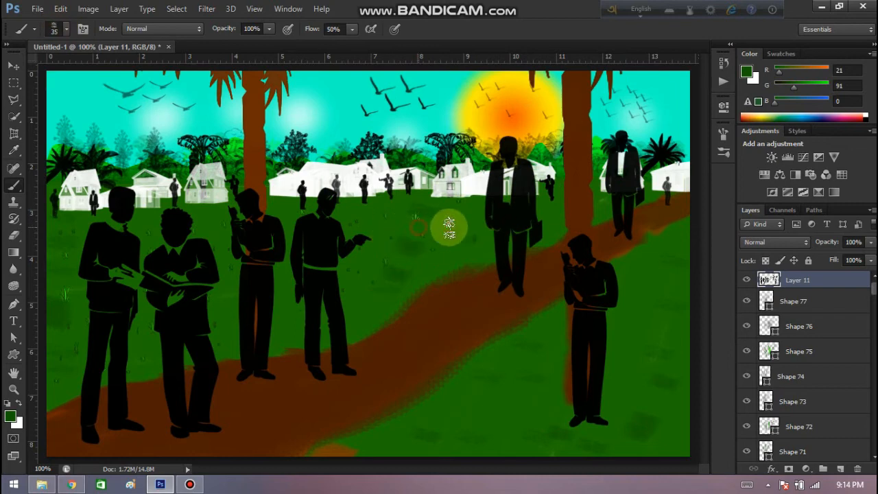
{"action": "key", "text": "bracketright"}
{"action": "left_click", "coordinate": [449, 418]}
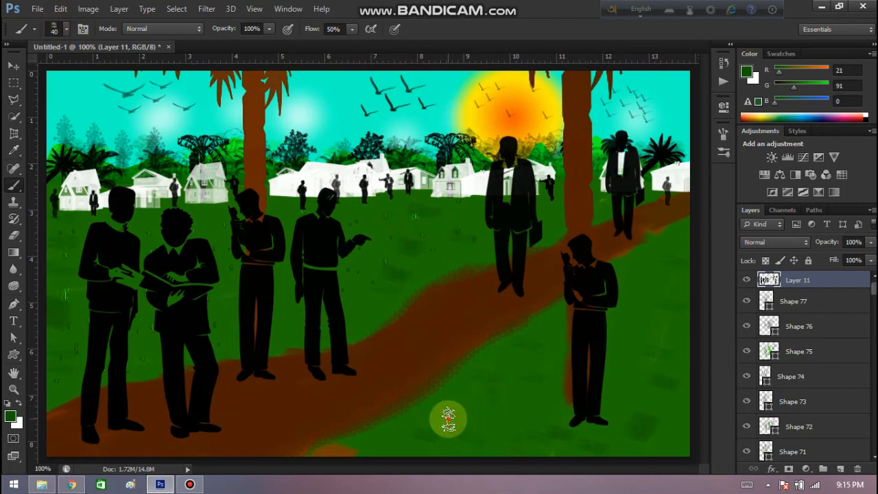
{"action": "left_click", "coordinate": [512, 400]}
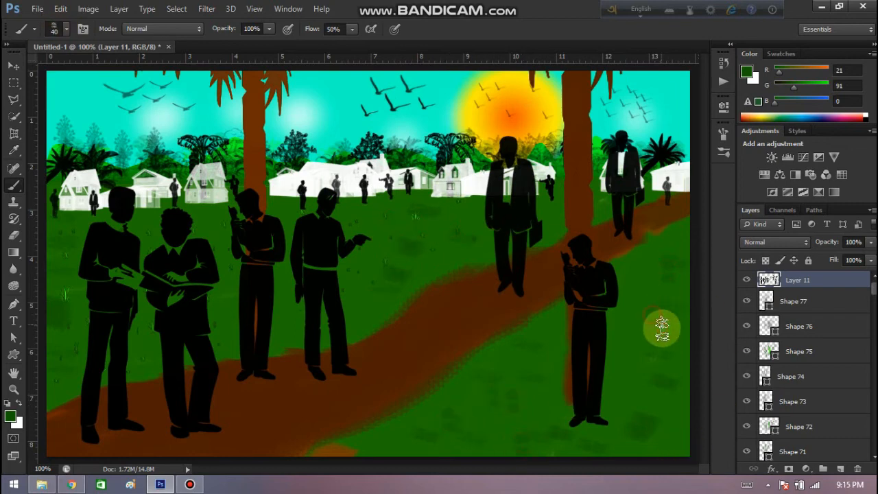
Set the foreground colour to darker green (R 12, G 49, B 0) and stamp plants between the road and the lone man at the right trunk.
{"action": "left_click", "coordinate": [11, 416]}
{"action": "left_click", "coordinate": [334, 353]}
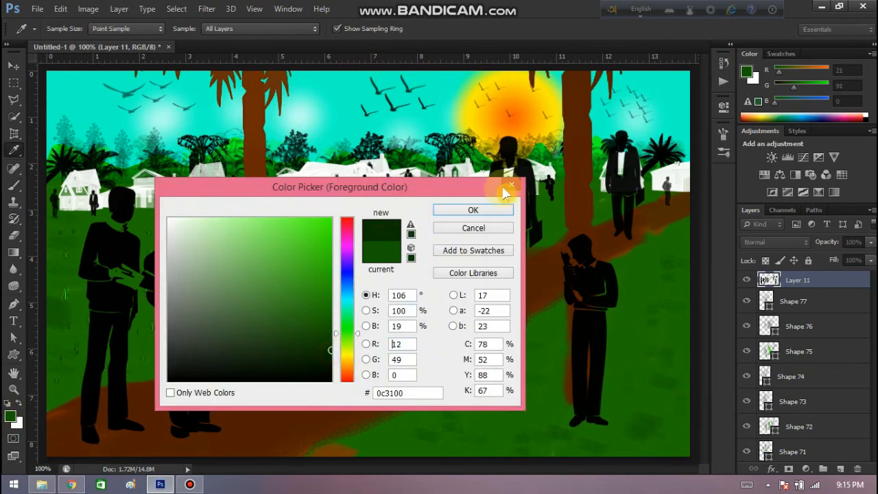
{"action": "left_click", "coordinate": [496, 207]}
{"action": "left_click", "coordinate": [445, 421]}
{"action": "left_click", "coordinate": [524, 380]}
{"action": "left_click", "coordinate": [511, 421]}
Stamp the darker green plants across the grass between the lone man at the right trunk and the canvas's right edge.
{"action": "left_click", "coordinate": [679, 406]}
{"action": "left_click", "coordinate": [636, 362]}
{"action": "left_click", "coordinate": [657, 302]}
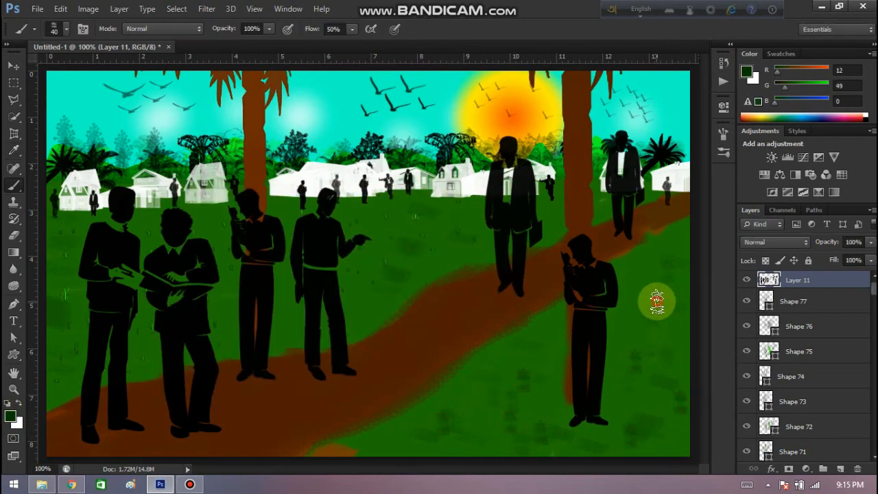
{"action": "left_click", "coordinate": [687, 248]}
{"action": "left_click", "coordinate": [673, 375]}
{"action": "left_click", "coordinate": [670, 432]}
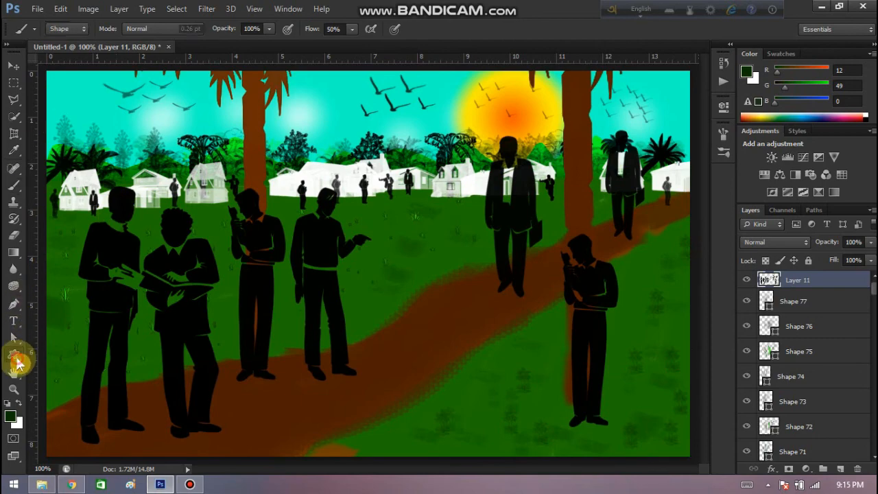
Return to the grass custom shape and draw dark green tufts between the road and the lone man at the right trunk.
{"action": "left_click", "coordinate": [13, 354]}
{"action": "mouse_move", "coordinate": [482, 431]}
{"action": "left_mouse_down"}
{"action": "mouse_move", "coordinate": [491, 413]}
{"action": "mouse_move", "coordinate": [515, 403]}
{"action": "left_mouse_up"}
{"action": "mouse_move", "coordinate": [502, 392]}
{"action": "left_mouse_down"}
{"action": "mouse_move", "coordinate": [508, 381]}
{"action": "mouse_move", "coordinate": [528, 391]}
{"action": "left_mouse_up"}
{"action": "mouse_move", "coordinate": [539, 403]}
{"action": "left_mouse_down"}
{"action": "mouse_move", "coordinate": [543, 393]}
{"action": "mouse_move", "coordinate": [543, 409]}
{"action": "left_mouse_up"}
{"action": "left_click_drag", "start_coordinate": [554, 356], "coordinate": [562, 344]}
Draw small dark green grass tufts on the dirt road and along its edges, from the foreground to the distant right end.
{"action": "left_click_drag", "start_coordinate": [247, 429], "coordinate": [254, 419]}
{"action": "mouse_move", "coordinate": [384, 354]}
{"action": "left_mouse_down"}
{"action": "mouse_move", "coordinate": [386, 347]}
{"action": "mouse_move", "coordinate": [410, 360]}
{"action": "left_mouse_up"}
{"action": "left_click_drag", "start_coordinate": [460, 316], "coordinate": [466, 307]}
{"action": "left_click_drag", "start_coordinate": [494, 303], "coordinate": [498, 299]}
{"action": "left_click_drag", "start_coordinate": [539, 274], "coordinate": [553, 255]}
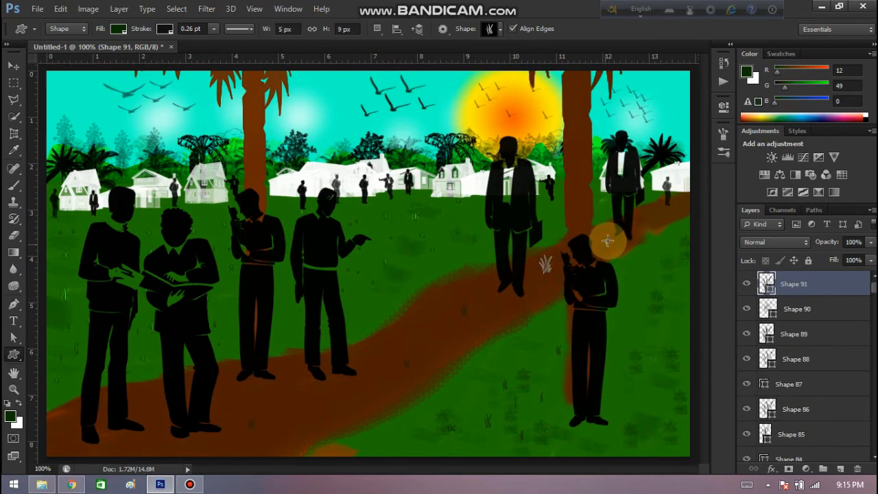
{"action": "left_click_drag", "start_coordinate": [604, 247], "coordinate": [607, 241]}
{"action": "left_click_drag", "start_coordinate": [663, 220], "coordinate": [680, 203]}
{"action": "left_click_drag", "start_coordinate": [321, 420], "coordinate": [325, 414]}
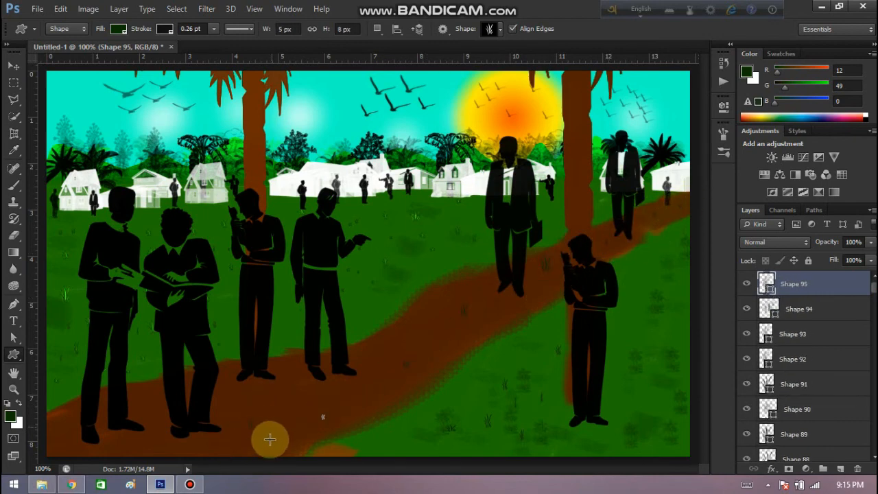
{"action": "left_click_drag", "start_coordinate": [270, 439], "coordinate": [275, 438]}
{"action": "left_click_drag", "start_coordinate": [397, 336], "coordinate": [403, 330]}
{"action": "left_click_drag", "start_coordinate": [431, 360], "coordinate": [438, 349]}
Draw dark green grass tufts in the field between the lone man at the right trunk and the canvas's right edge.
{"action": "left_click_drag", "start_coordinate": [637, 392], "coordinate": [643, 386]}
{"action": "left_click_drag", "start_coordinate": [627, 310], "coordinate": [635, 304]}
{"action": "left_click_drag", "start_coordinate": [638, 275], "coordinate": [641, 270]}
{"action": "mouse_move", "coordinate": [638, 440]}
{"action": "left_mouse_down"}
{"action": "mouse_move", "coordinate": [660, 434]}
{"action": "mouse_move", "coordinate": [654, 403]}
{"action": "left_mouse_up"}
{"action": "left_click_drag", "start_coordinate": [677, 342], "coordinate": [683, 336]}
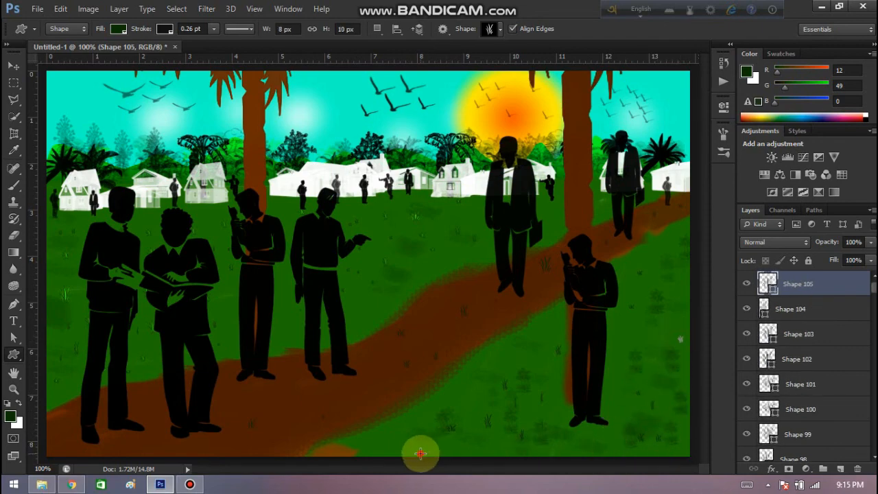